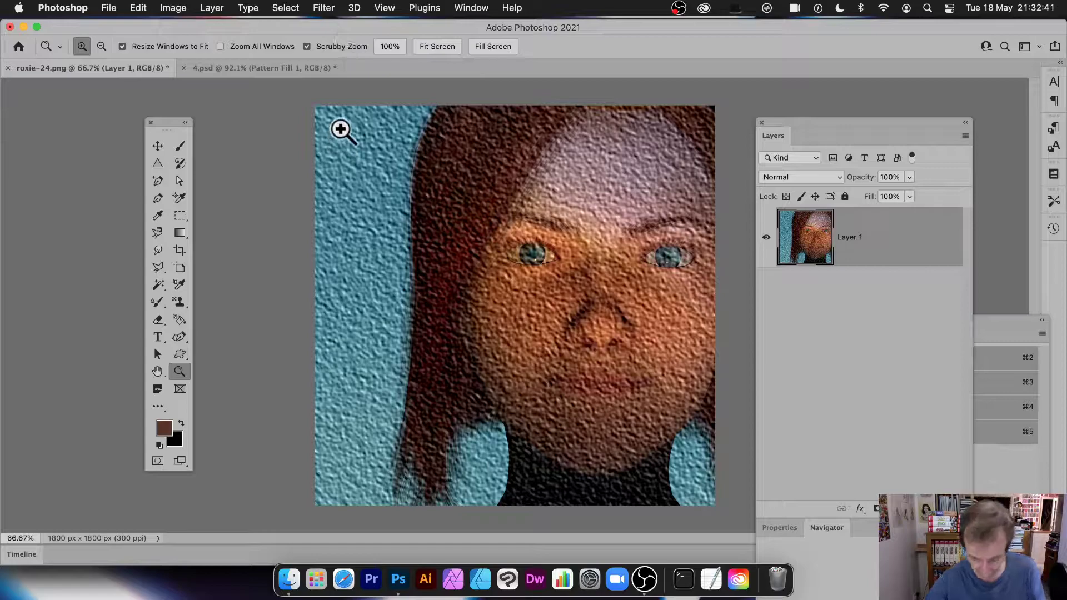
Undo the Texturizer filter on Layer 1 to restore the smooth portrait.
key(super+z)
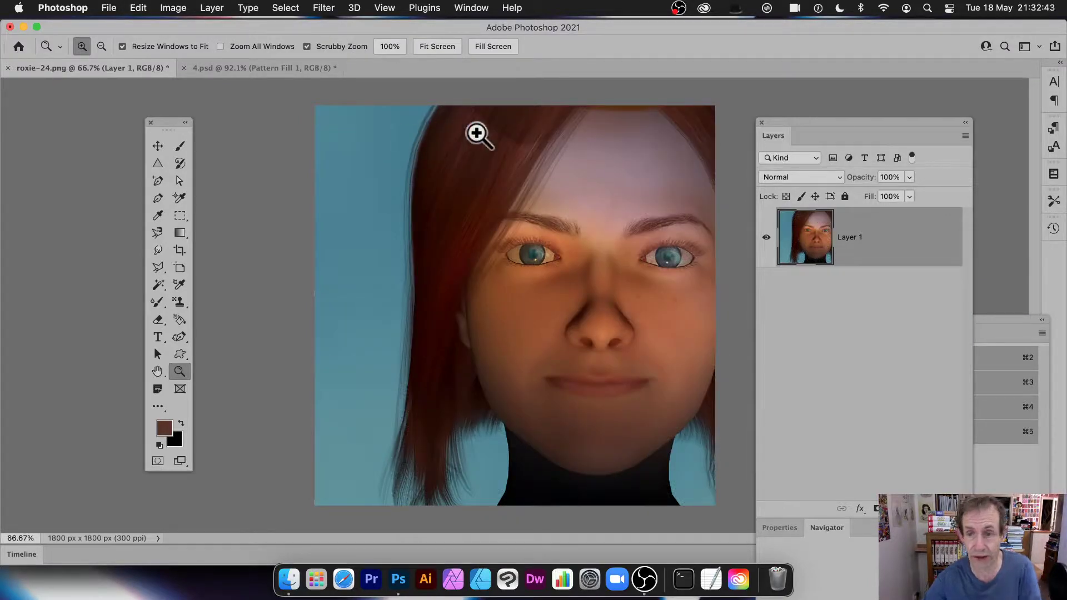
Open the Filter Gallery with Texturizer previewing the portrait at 143% scaling and relief 19.
click(328, 7)
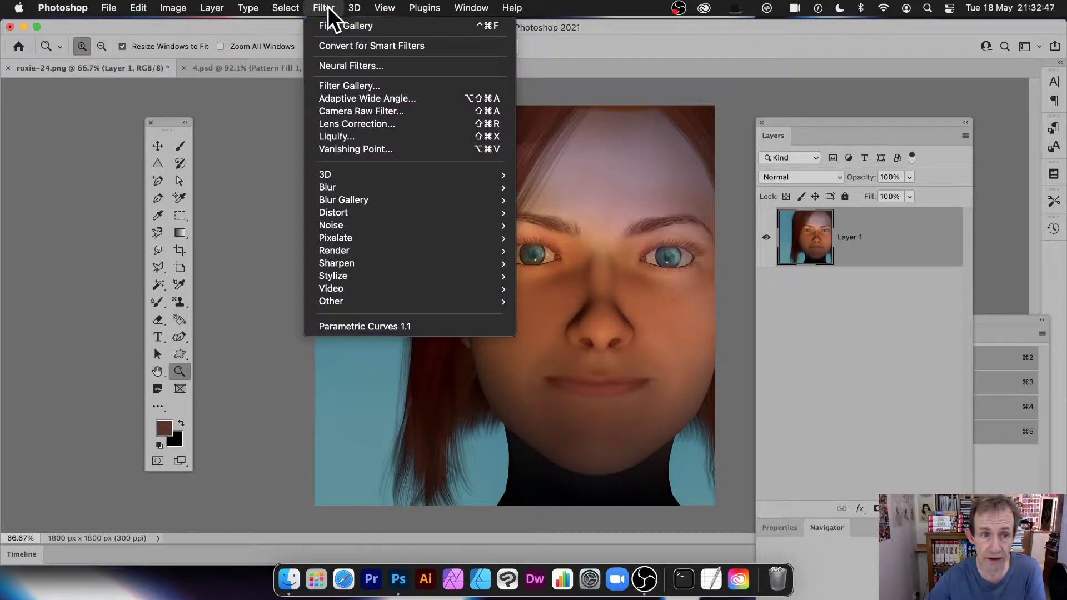
click(342, 85)
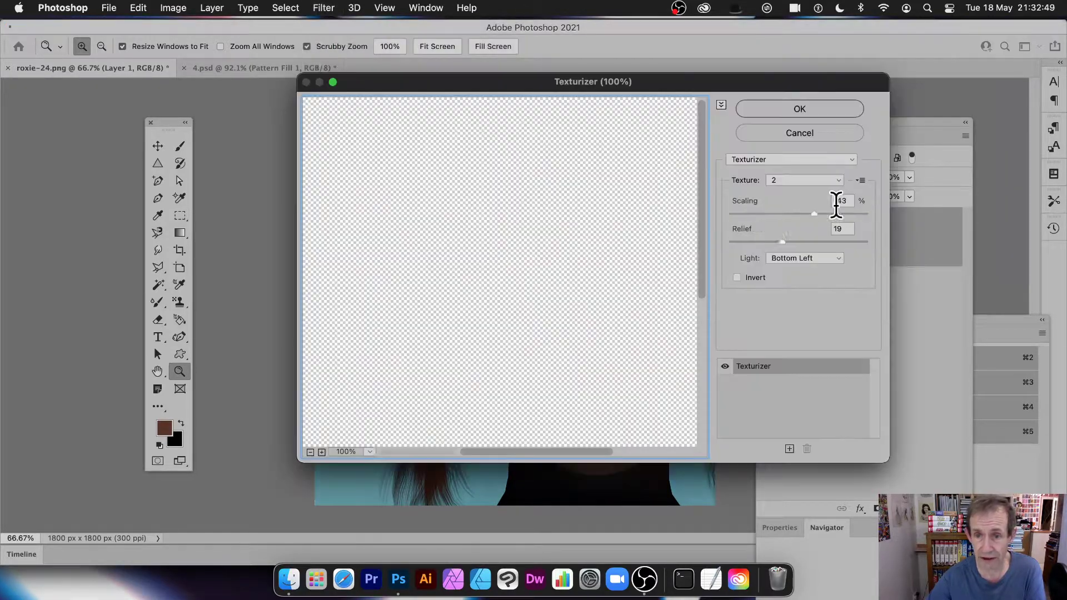
click(775, 156)
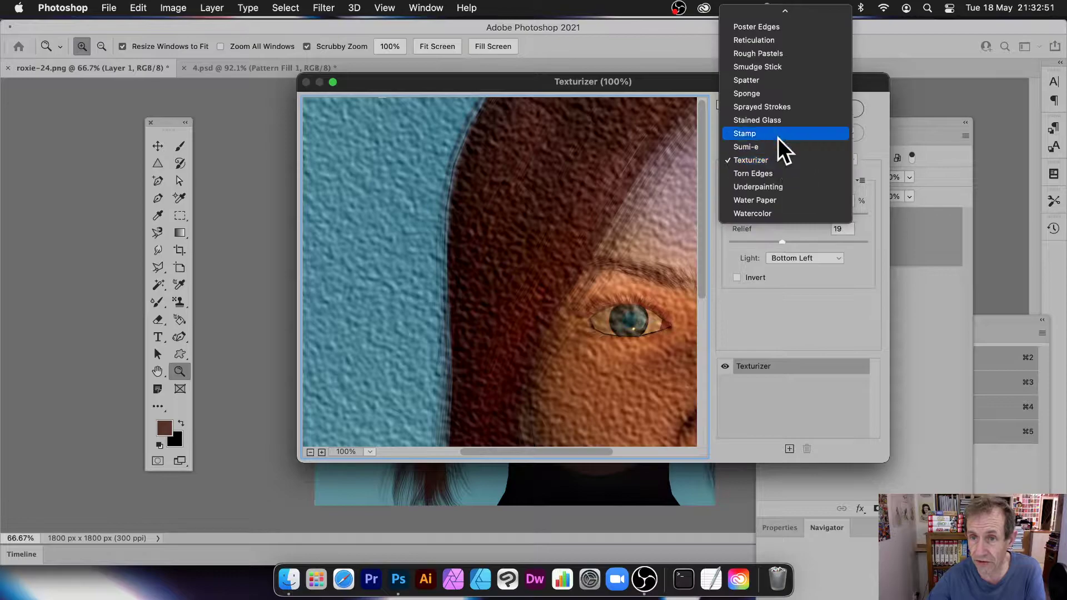
click(755, 161)
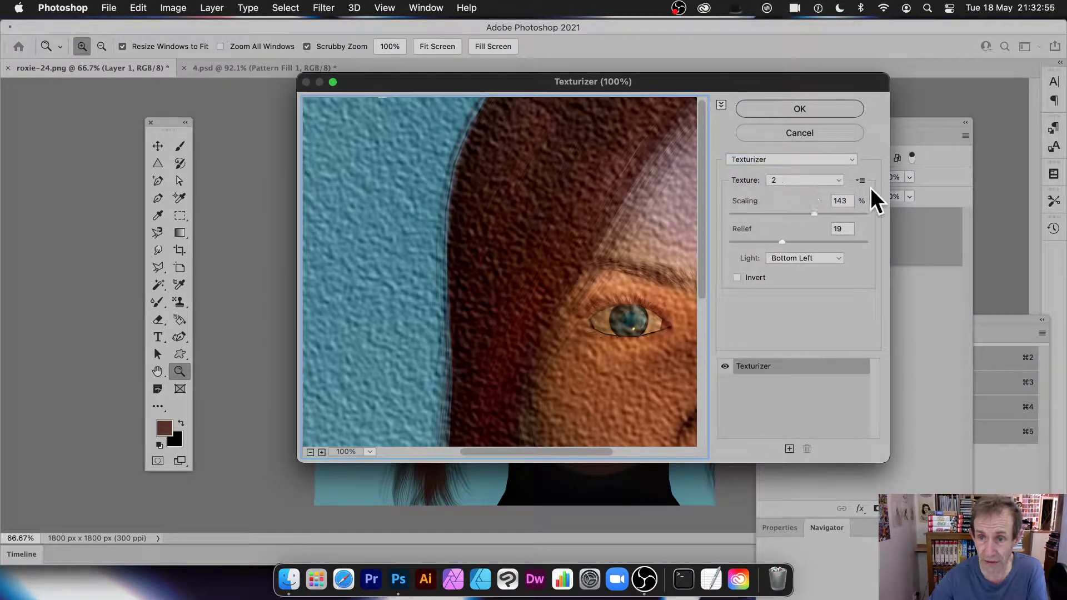
Keep texture 2 in the Texture list, then choose Load Texture to pick a custom file.
click(787, 179)
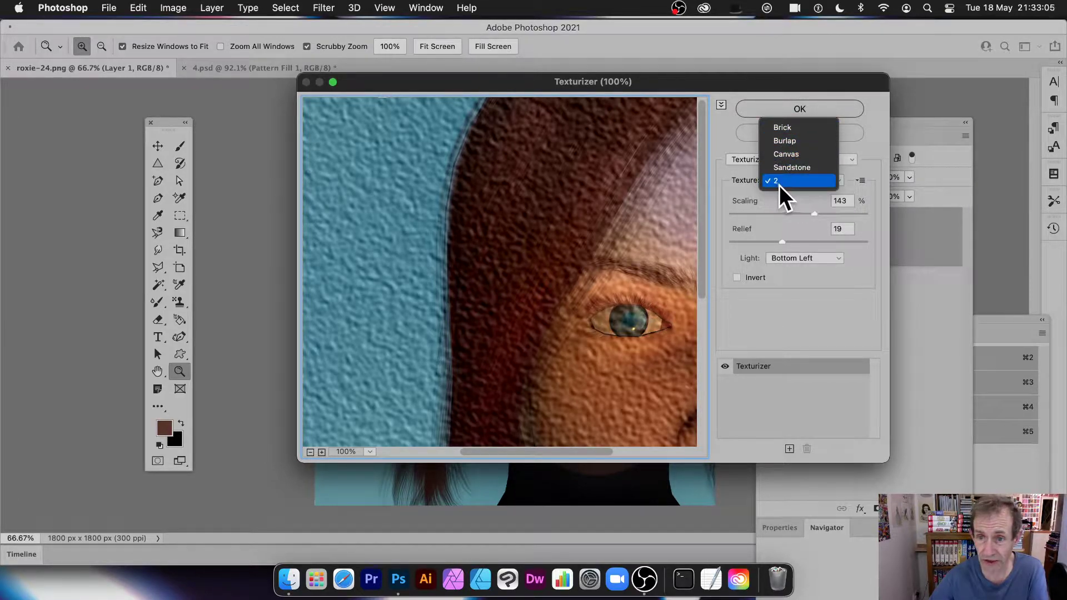
click(853, 181)
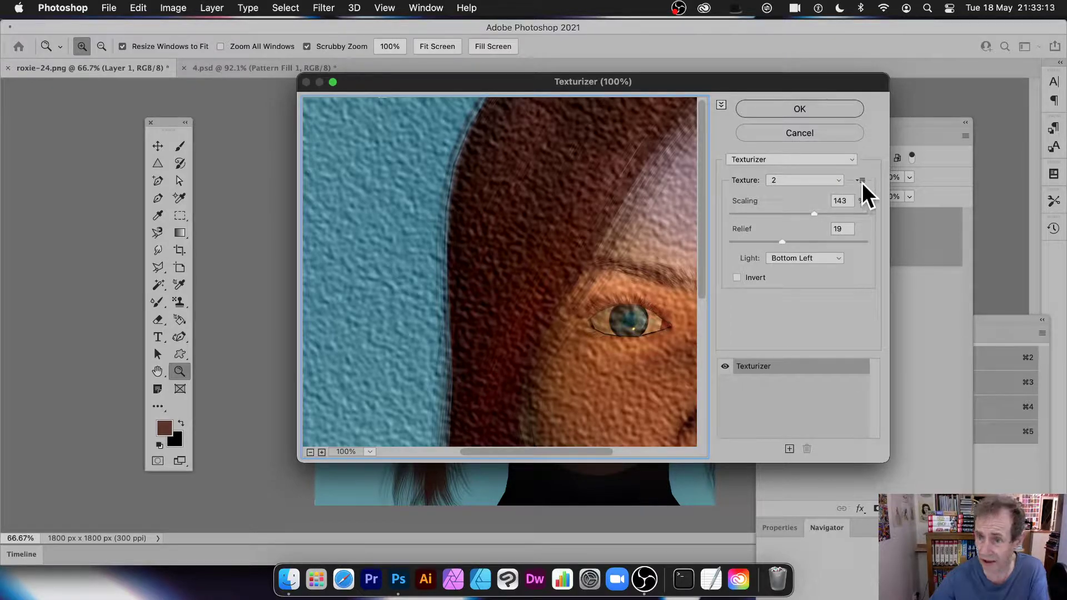
click(862, 180)
click(871, 199)
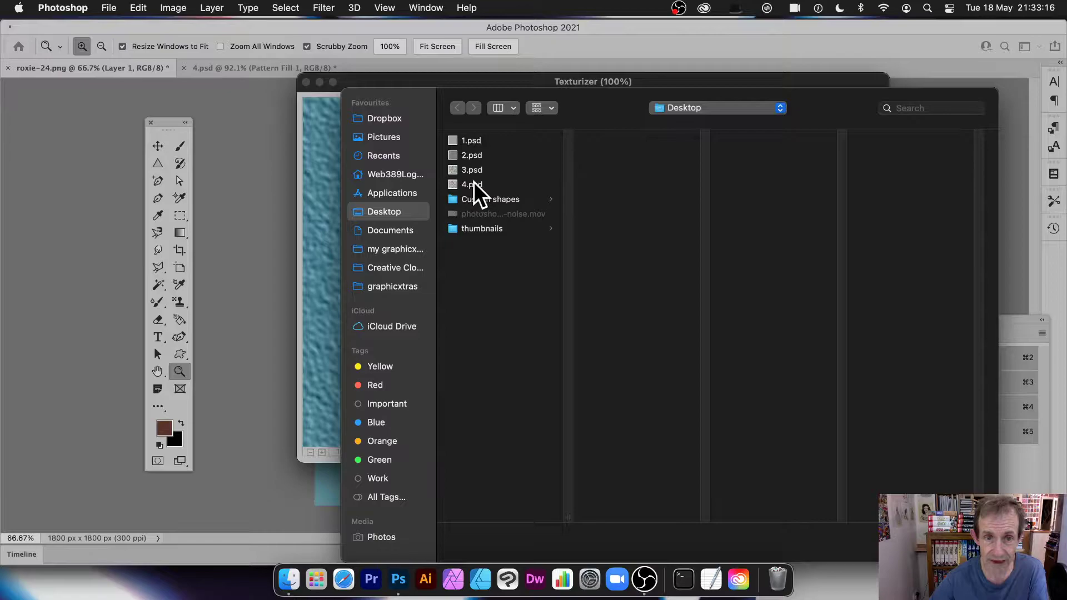
Load 4.psd as the texture and reduce Scaling to 50%.
click(473, 184)
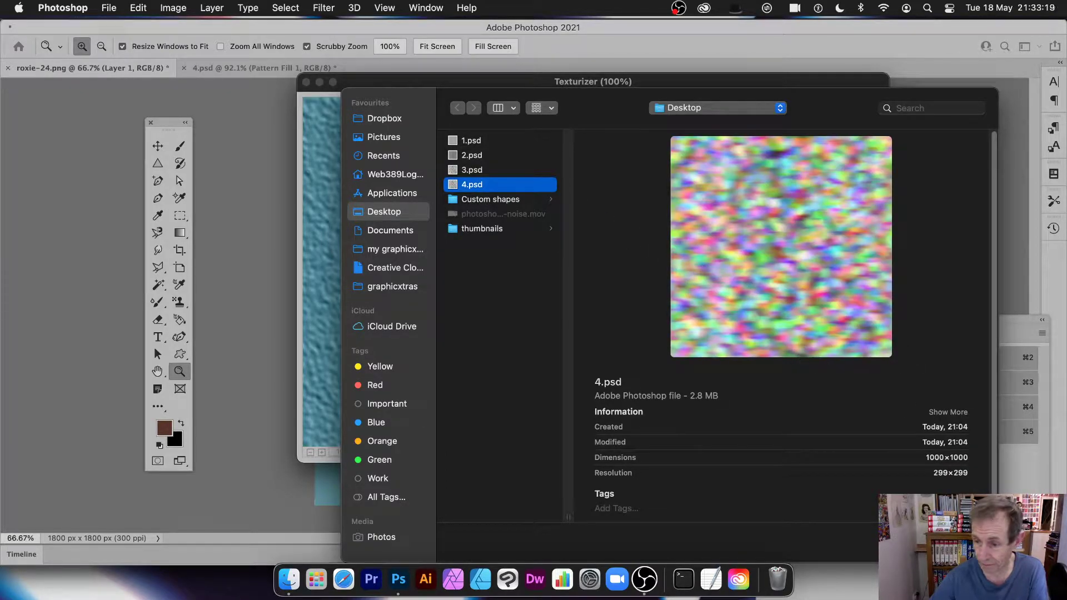
key(Return)
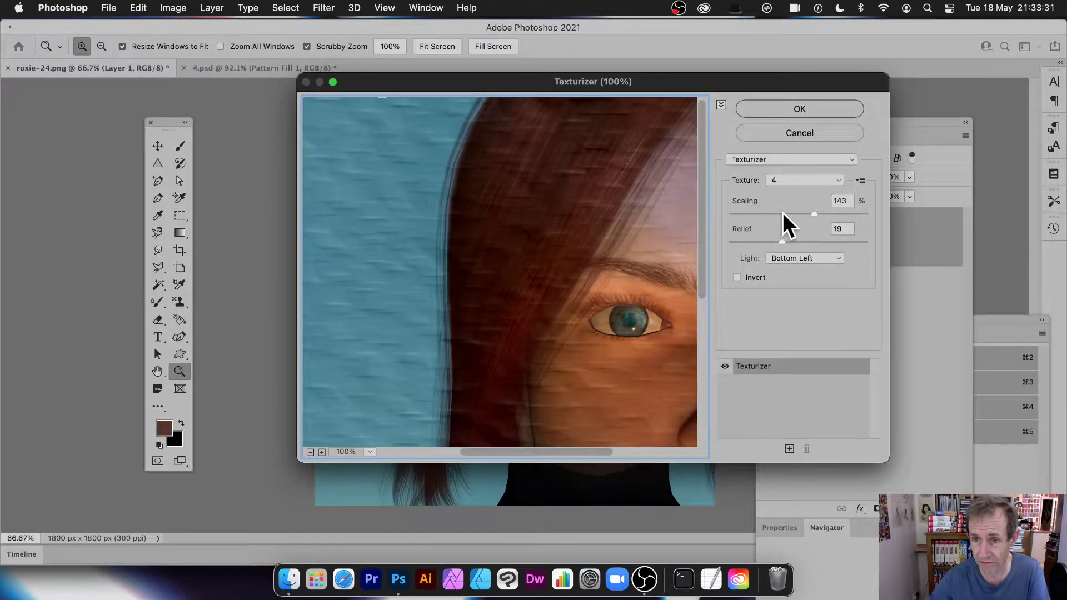
drag(783, 213, 731, 215)
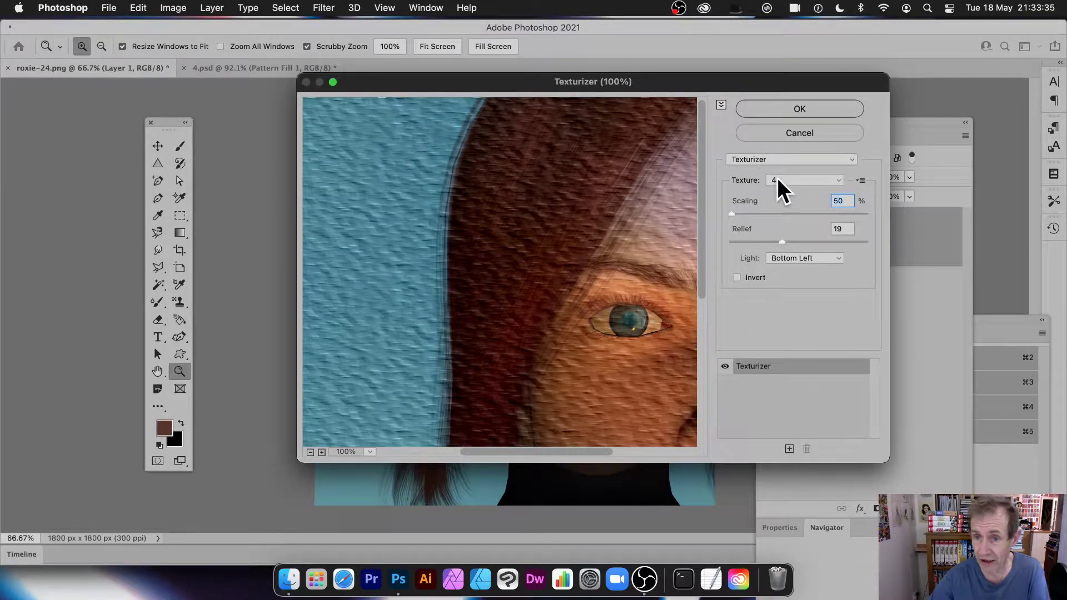
Load 3.psd from the Desktop as the bubble texture instead.
click(778, 180)
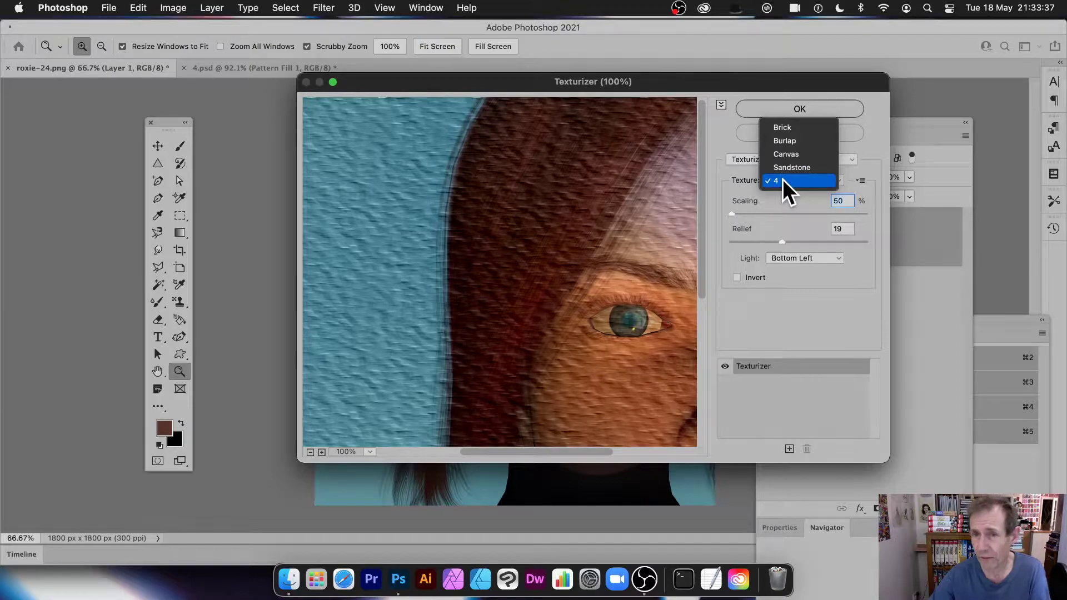
click(859, 179)
click(860, 180)
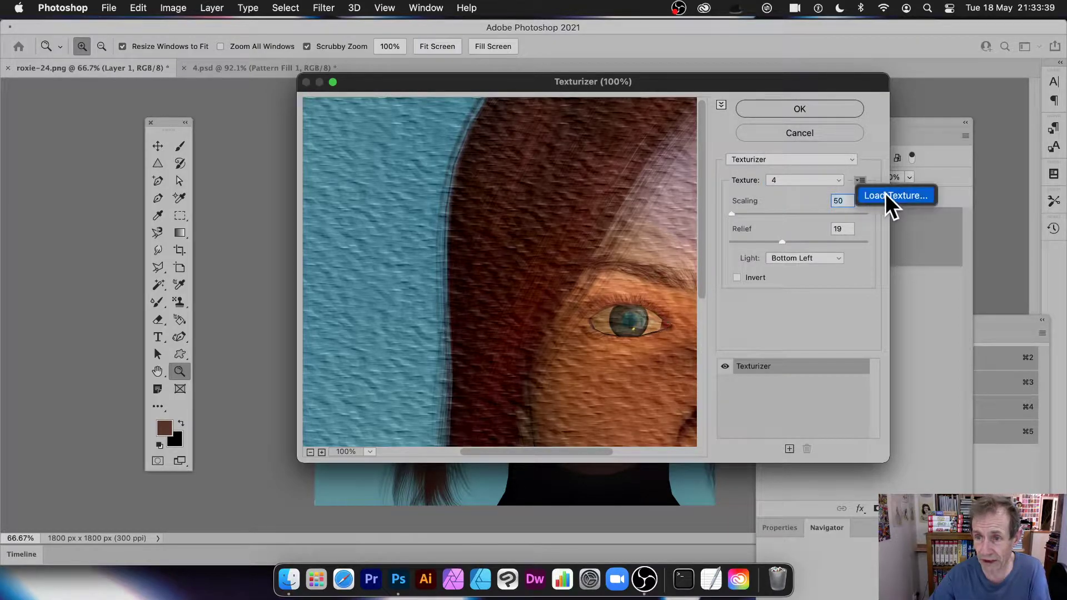
click(886, 192)
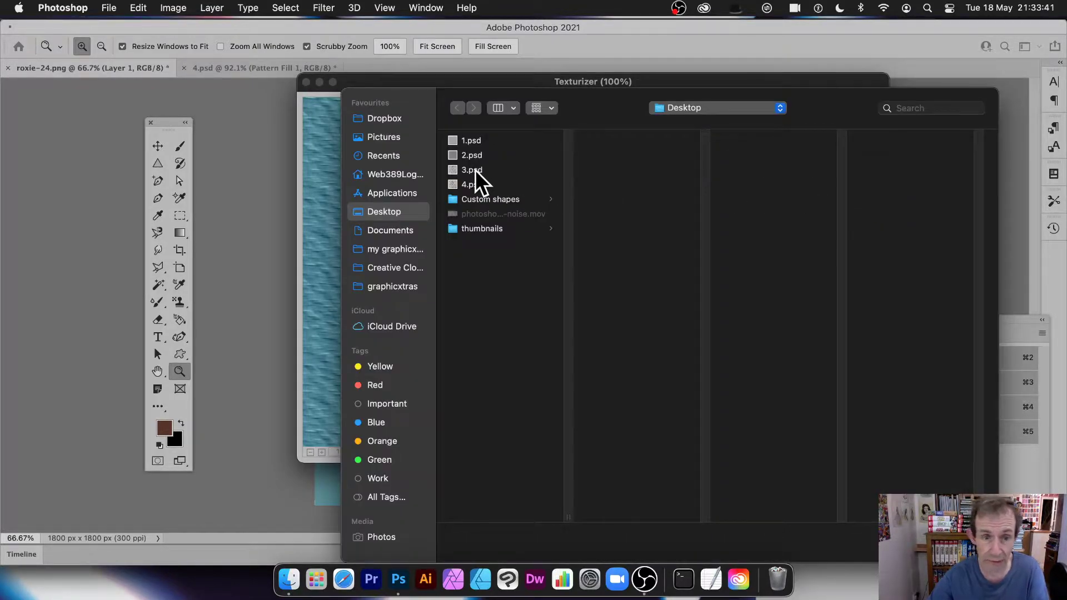
click(476, 169)
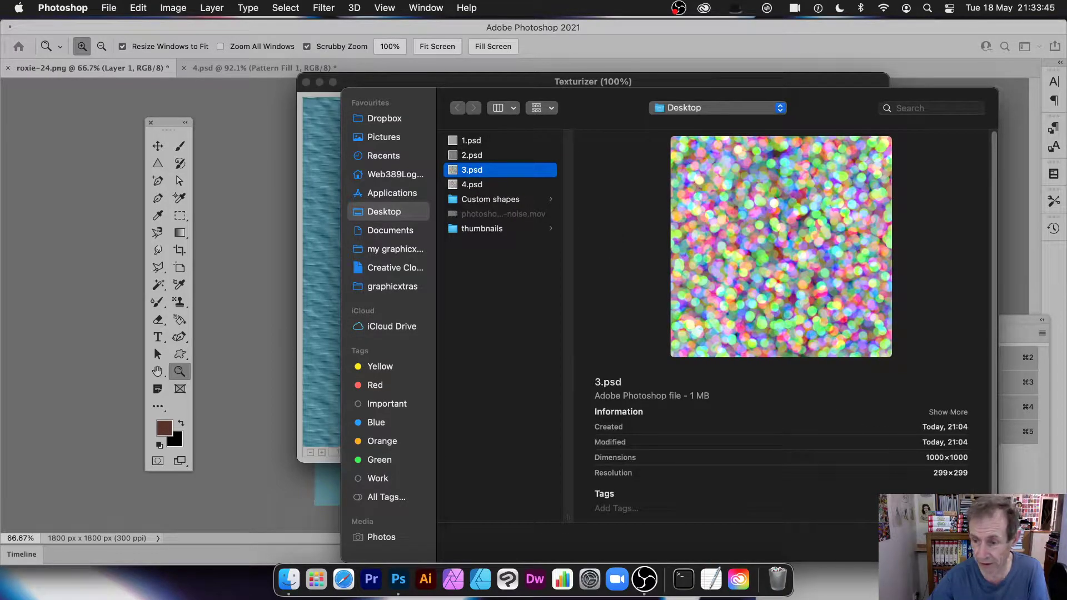
key(Return)
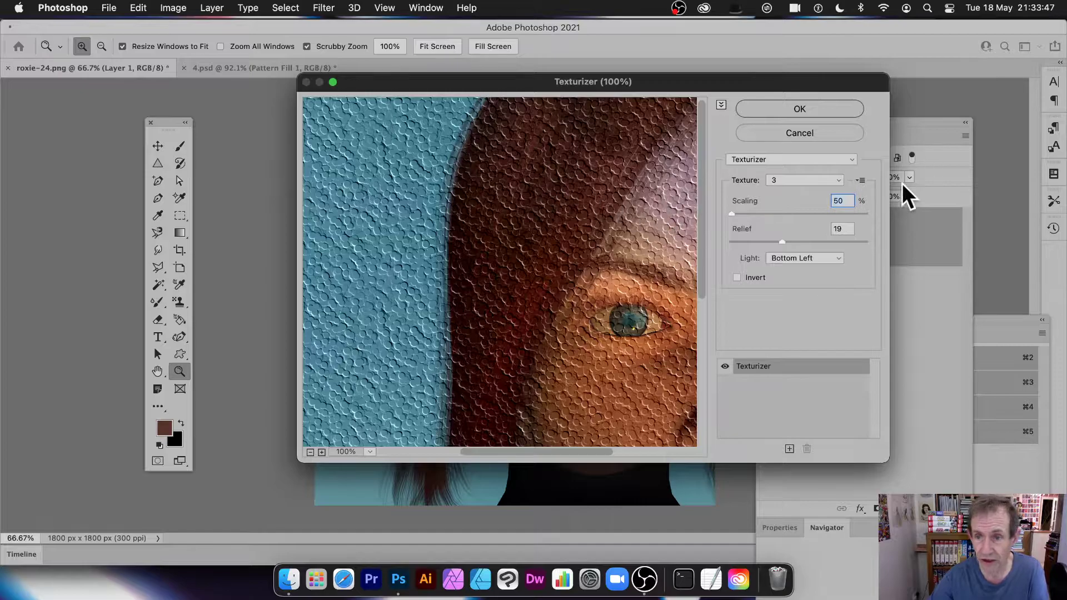
Keep texture 3 at 50% scaling, test Relief at 50, then settle Relief at 11.
click(799, 181)
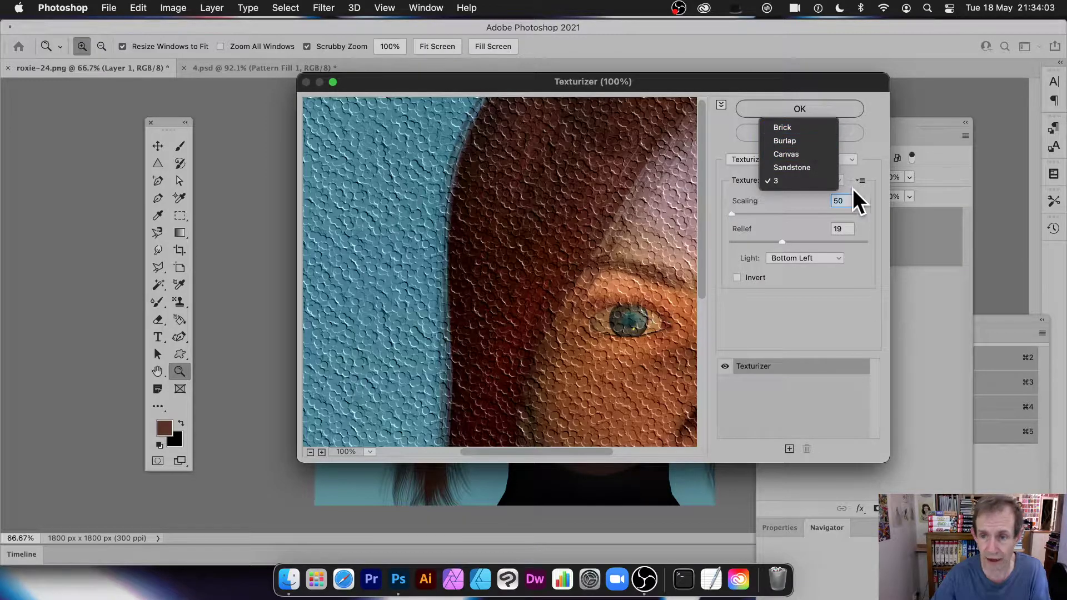
click(867, 310)
mouse_move(746, 211)
mouse_down()
mouse_move(850, 215)
mouse_move(726, 213)
mouse_up()
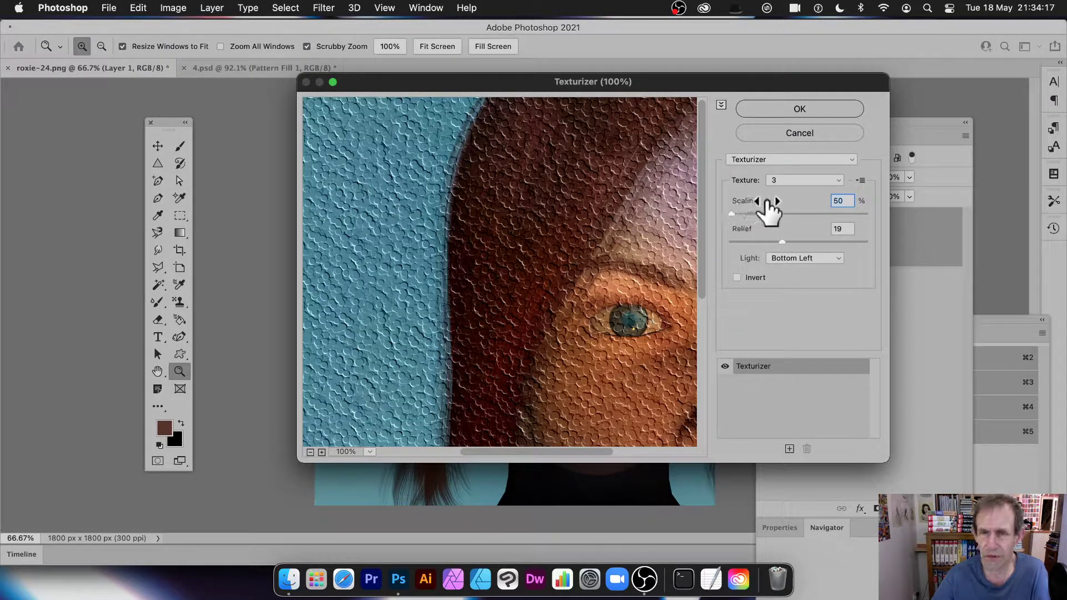
drag(784, 239, 882, 238)
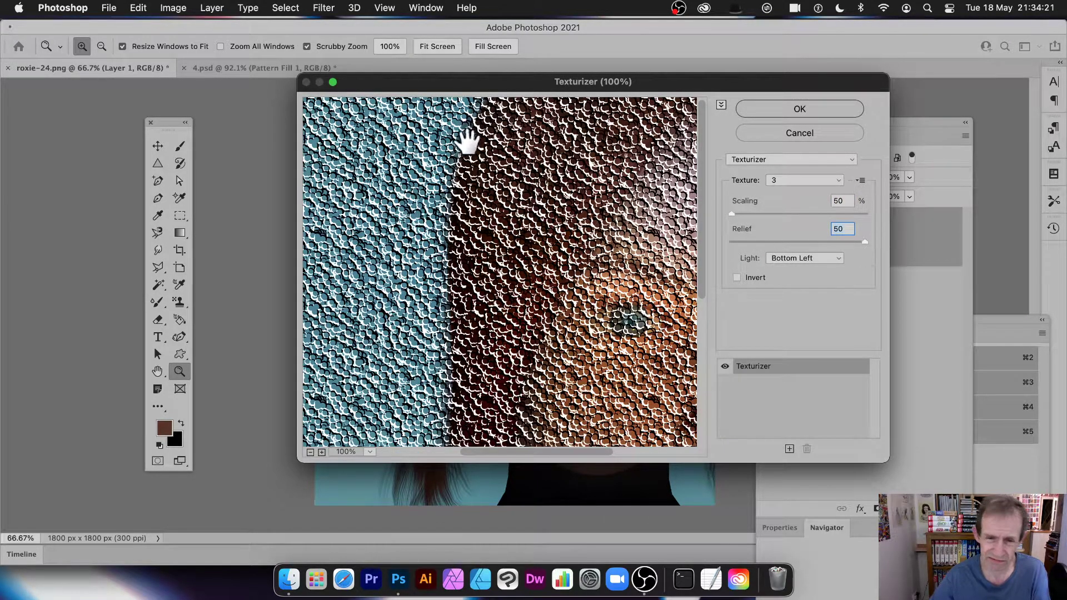
drag(639, 361, 445, 218)
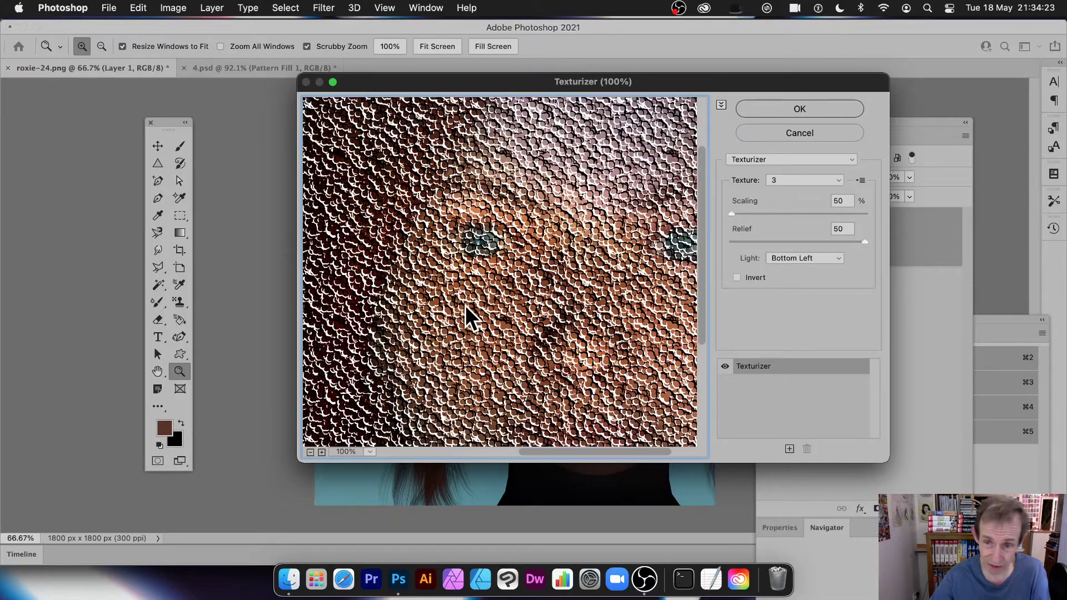
drag(832, 242, 762, 245)
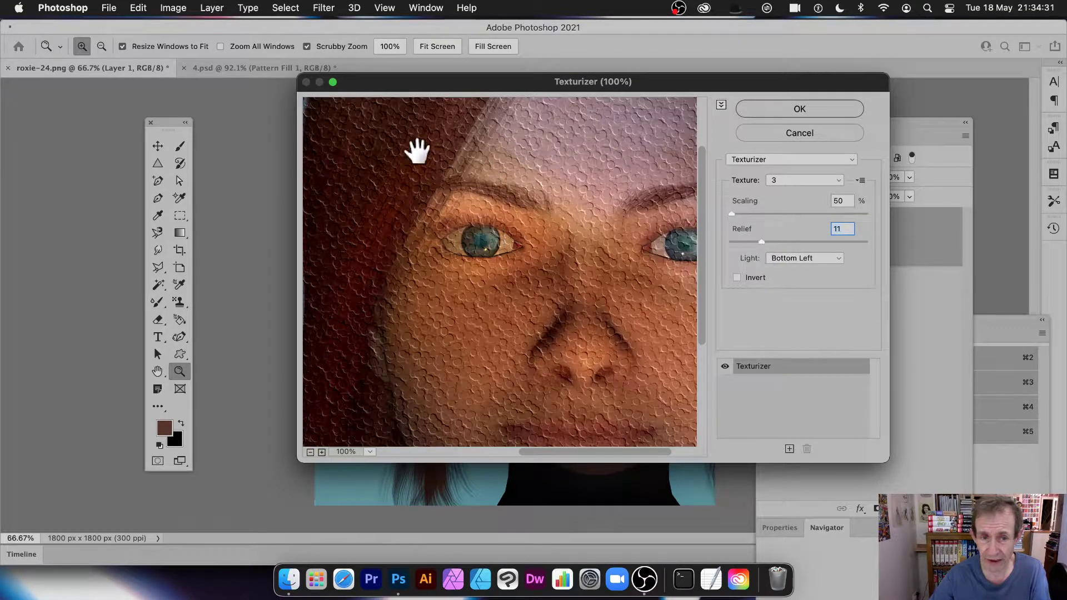
Set the texture Light direction to Top and inspect the face and background in the preview.
click(800, 259)
click(804, 271)
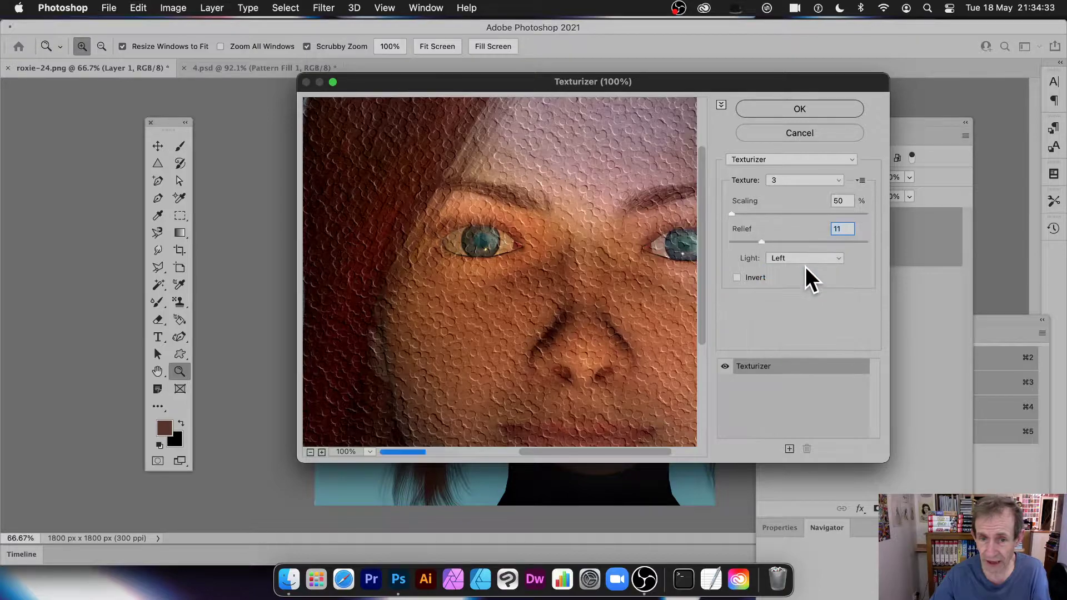
click(791, 258)
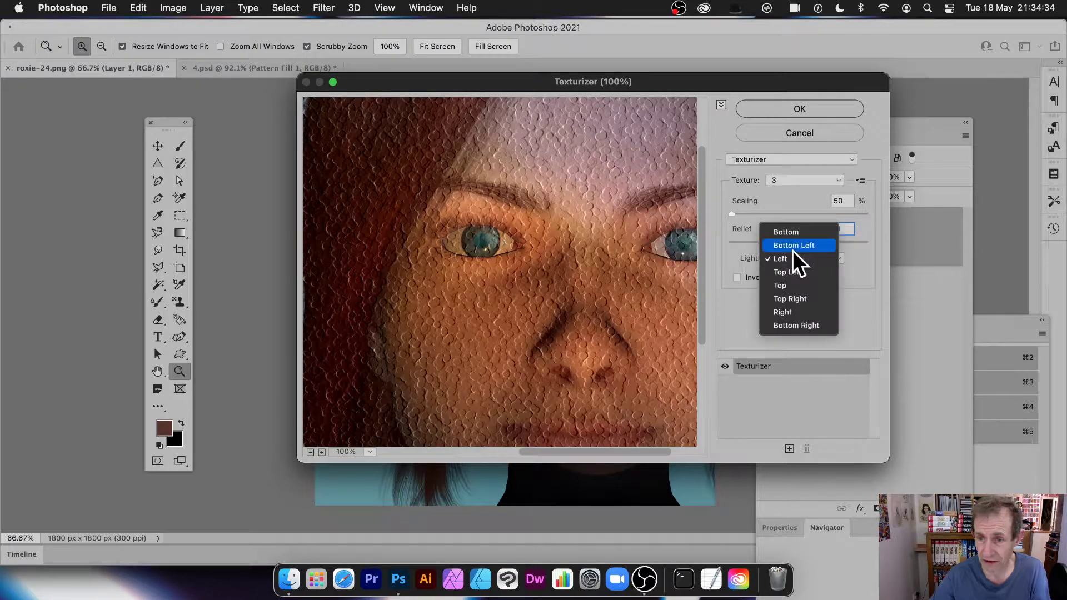
click(793, 281)
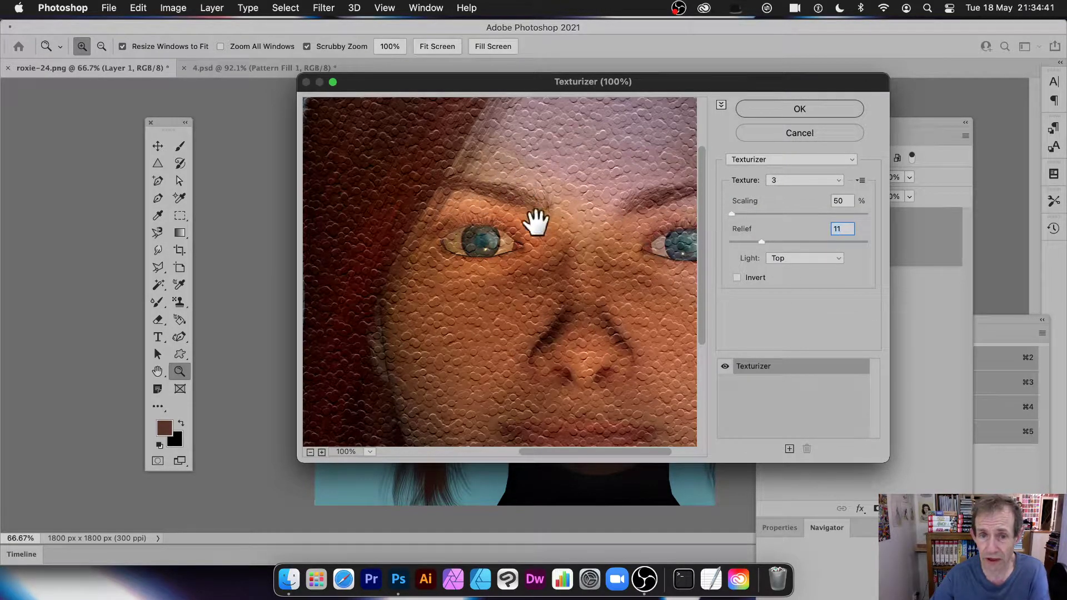
drag(559, 262, 639, 336)
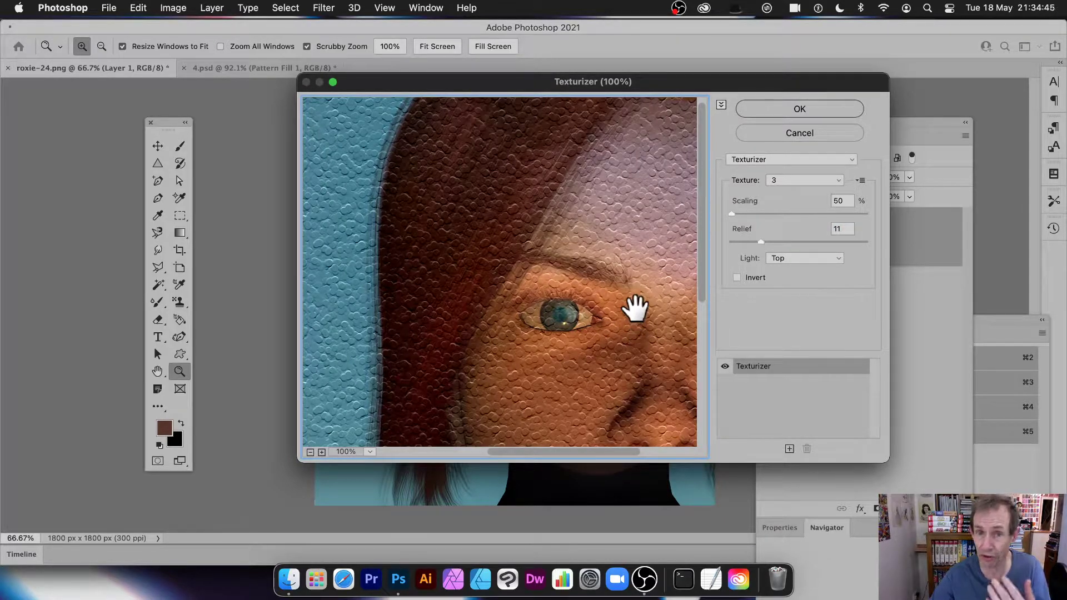
drag(624, 273, 459, 190)
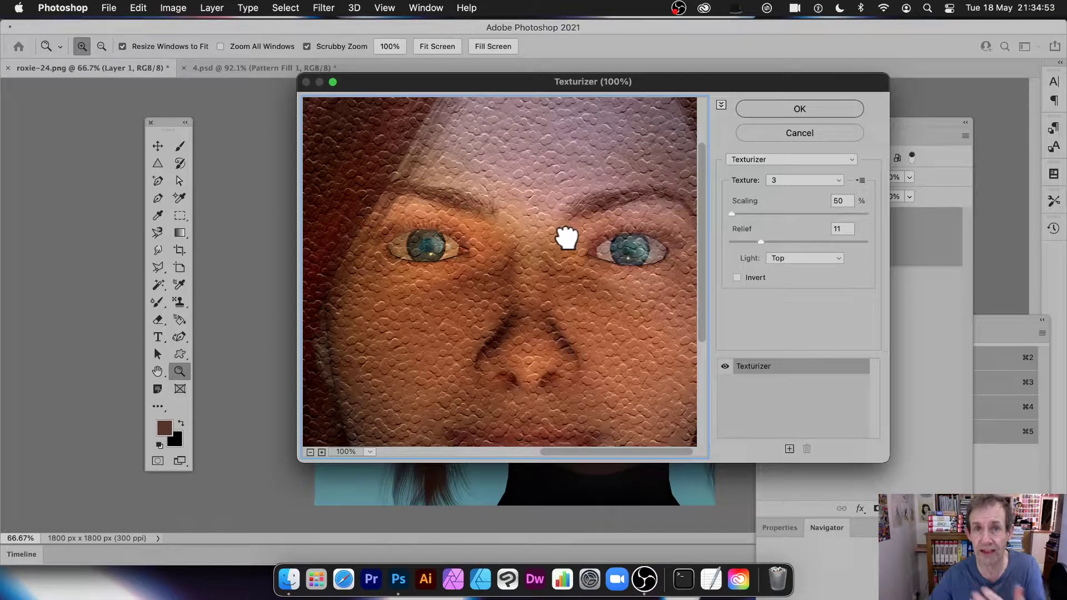
drag(577, 243, 602, 274)
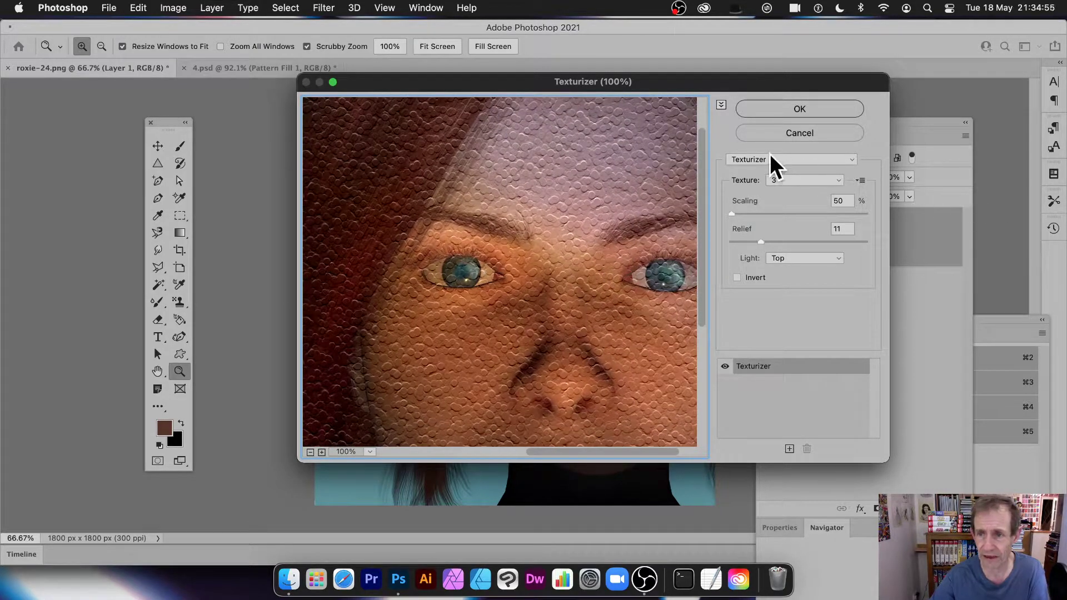
click(798, 107)
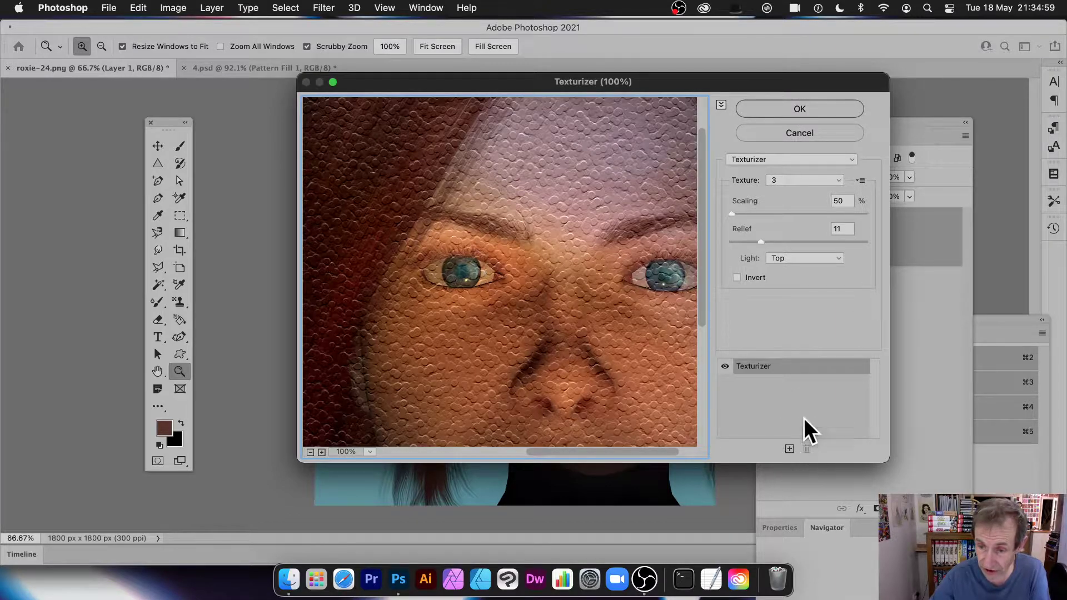
Add then remove a duplicate Texturizer effect, keeping Texturizer as the only filter.
click(789, 448)
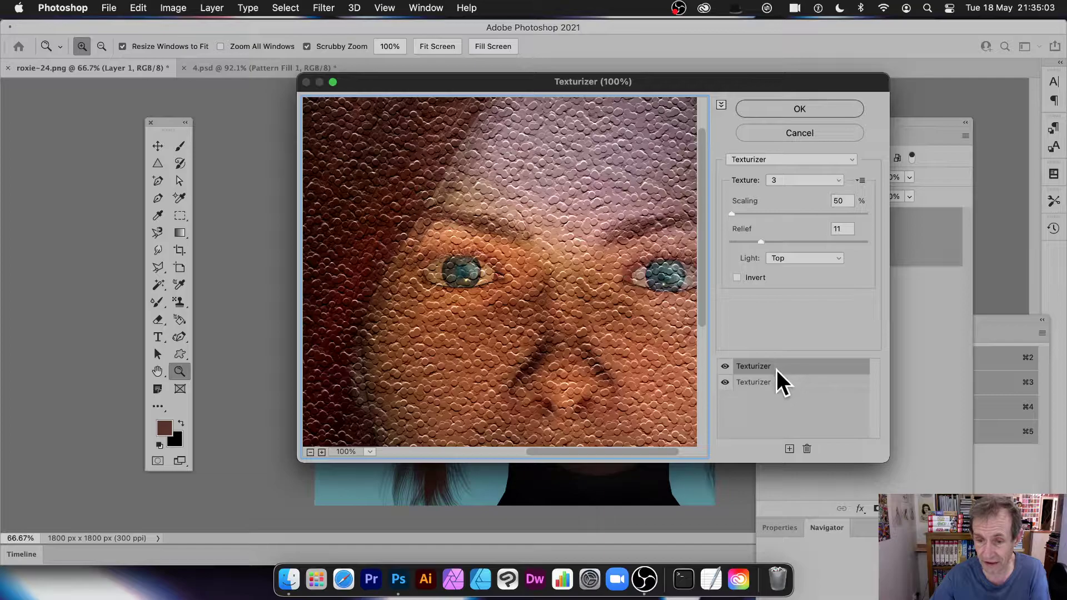
click(807, 448)
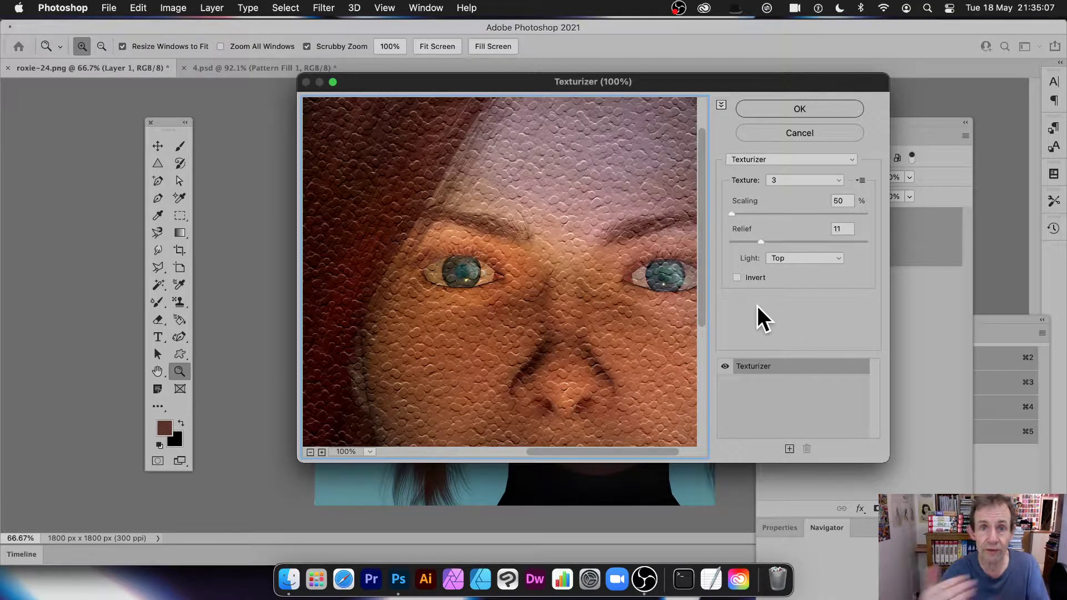
click(779, 158)
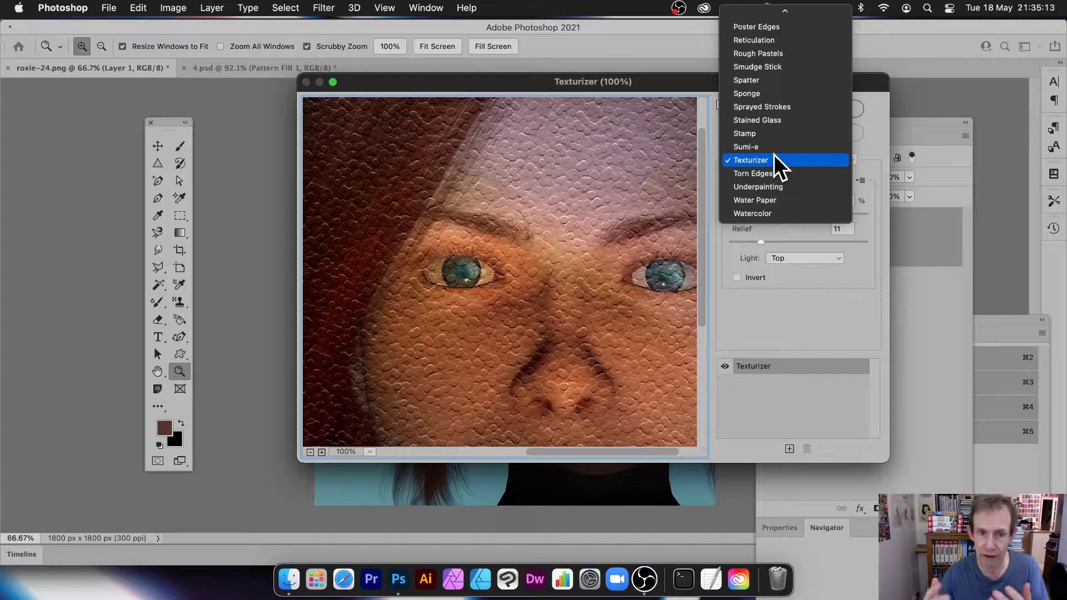
click(861, 319)
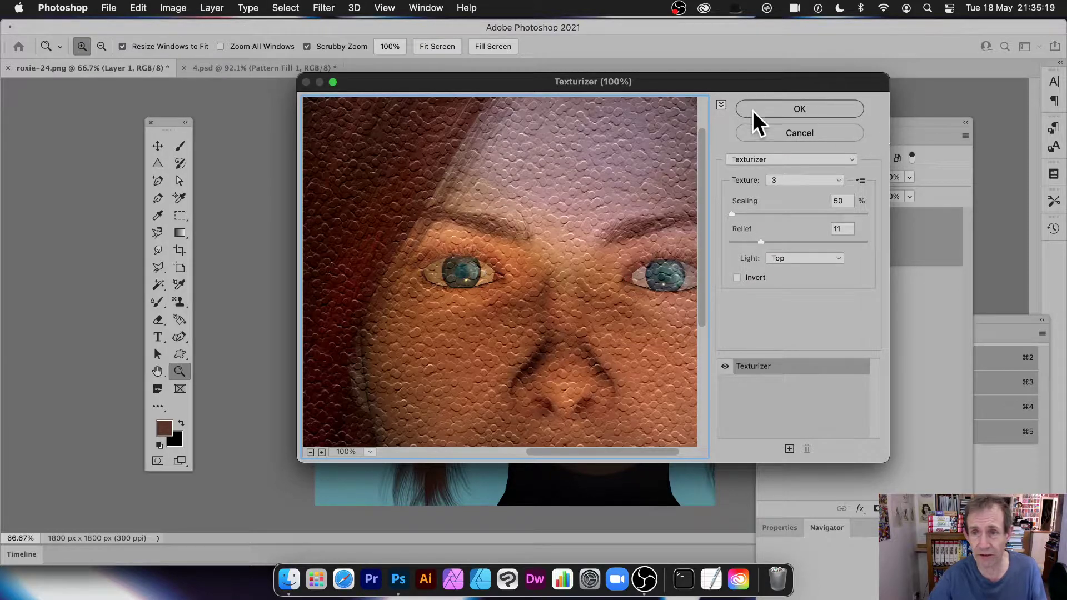
Toggle the filter category thumbnails panel beside the preview on and off.
click(722, 105)
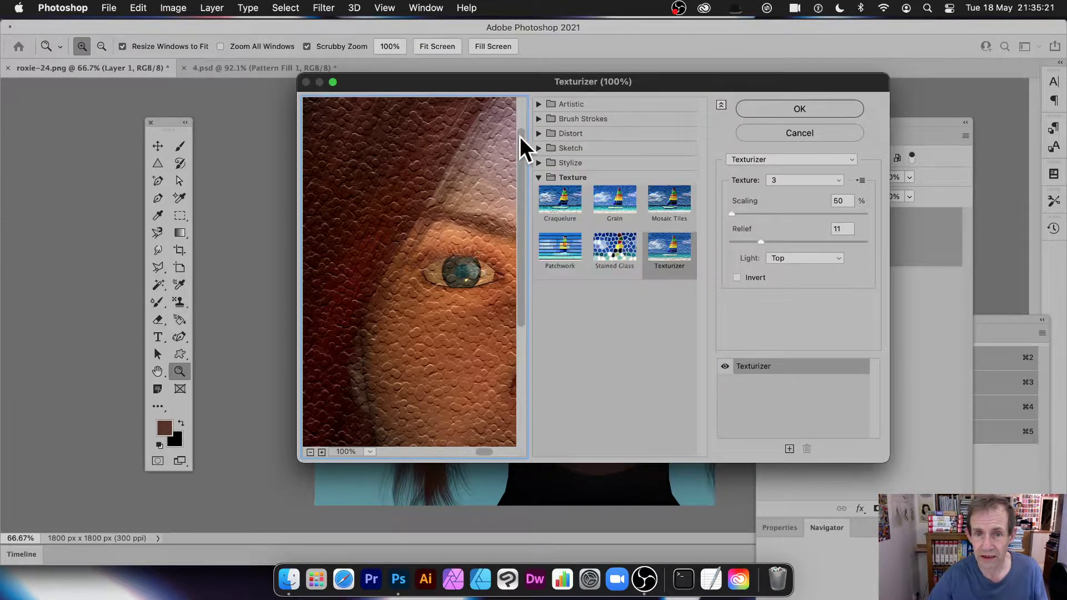
click(722, 106)
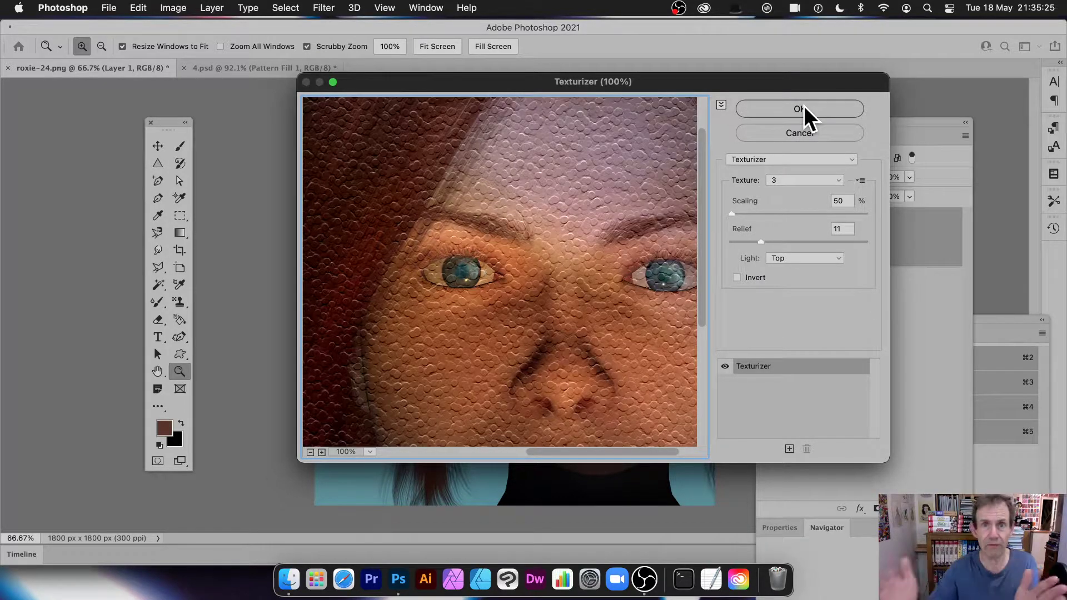
click(721, 105)
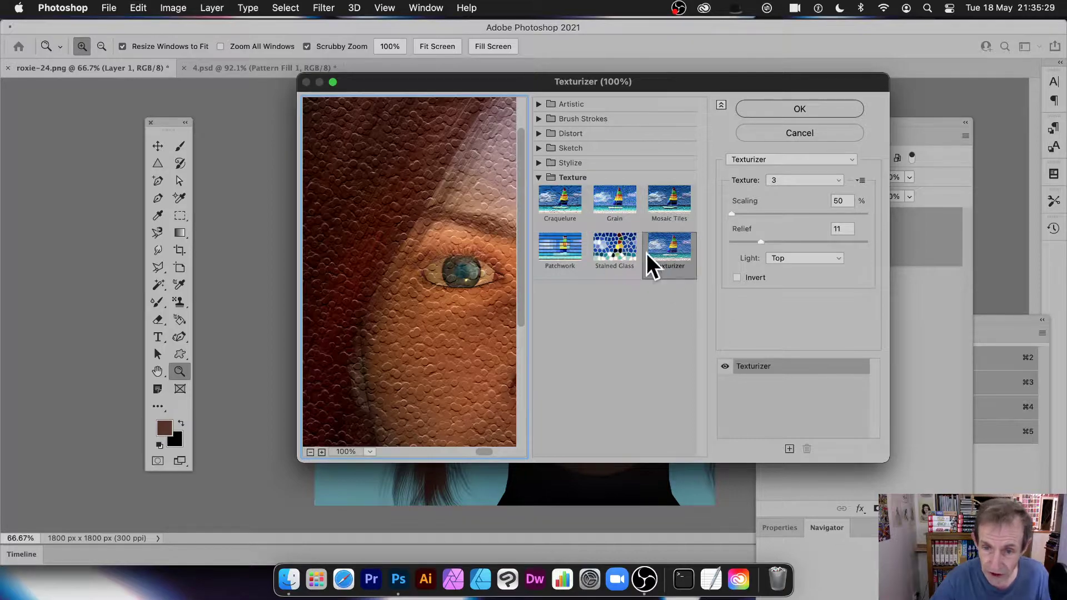
click(722, 105)
Apply Texturizer, repeat it from the Filter menu, then undo the extra passes.
click(801, 110)
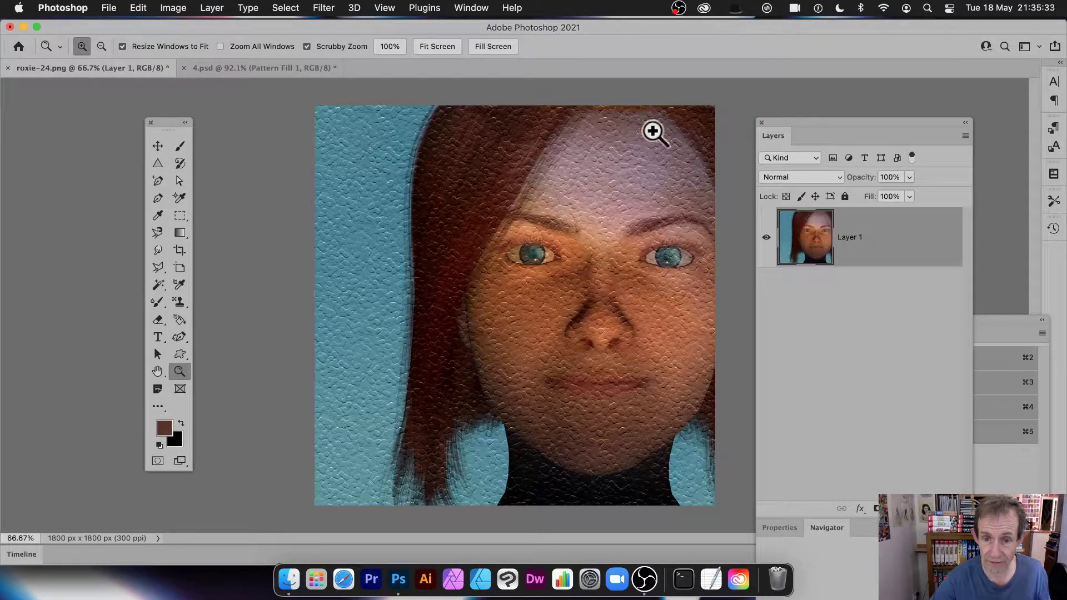
click(325, 9)
click(328, 24)
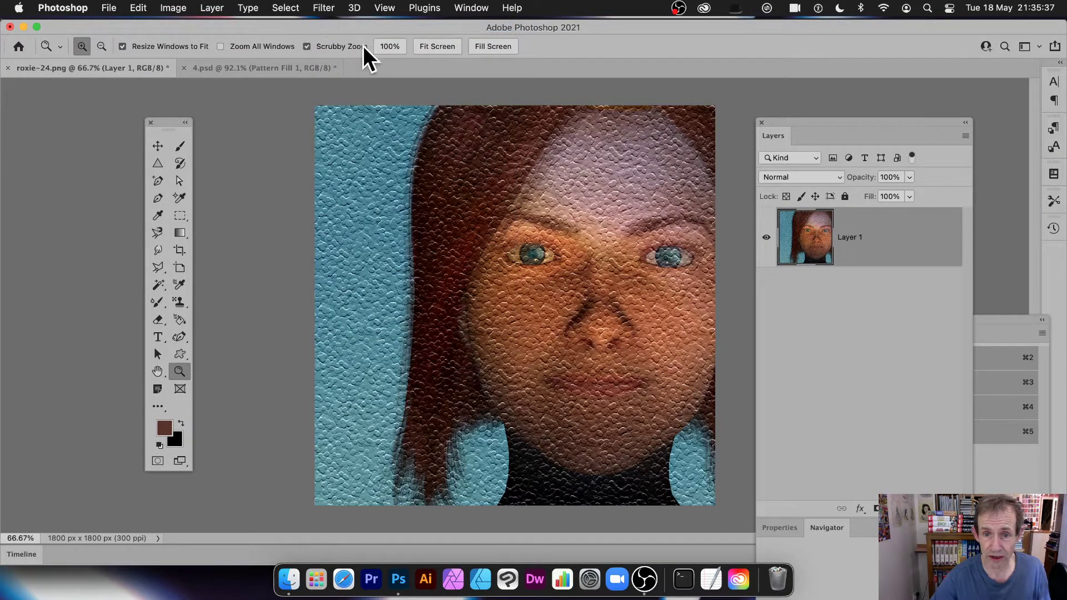
click(318, 6)
click(328, 22)
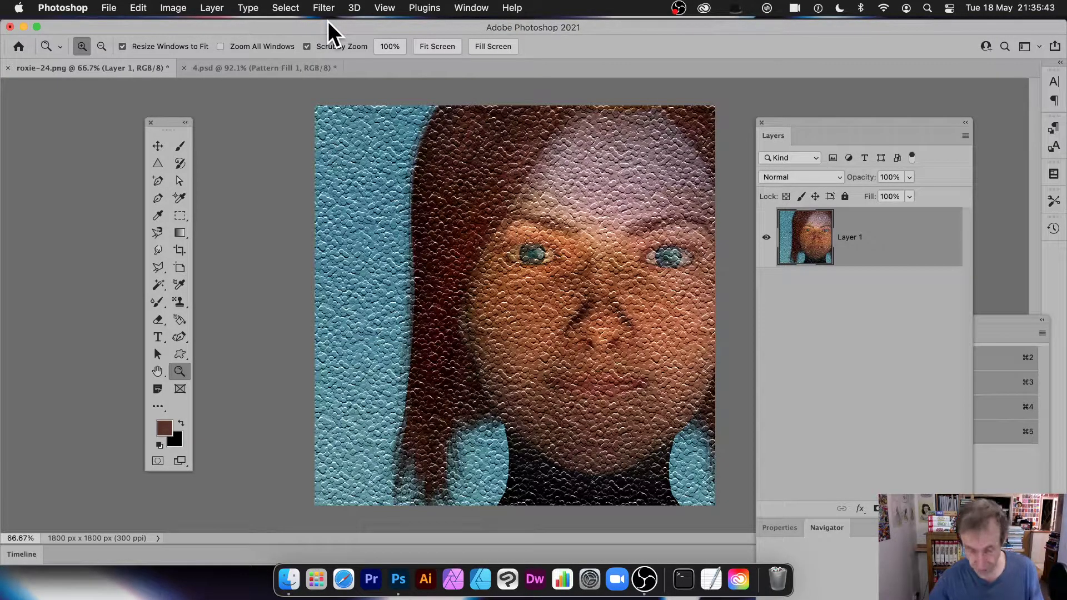
key(super+z)
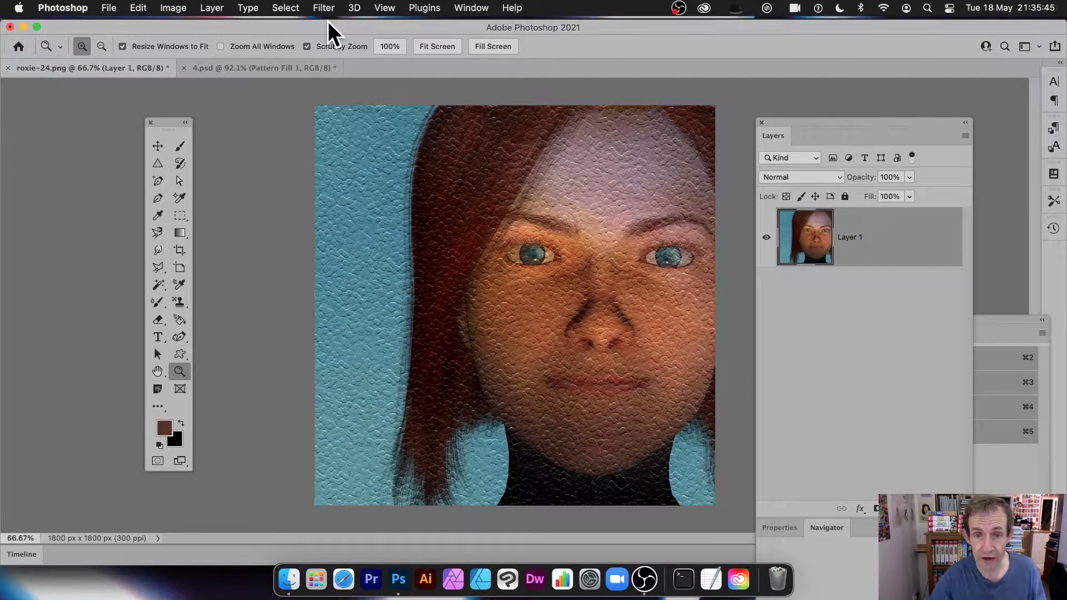
Apply another Texturizer pass of texture 3 with Scaling raised to 134%.
click(322, 7)
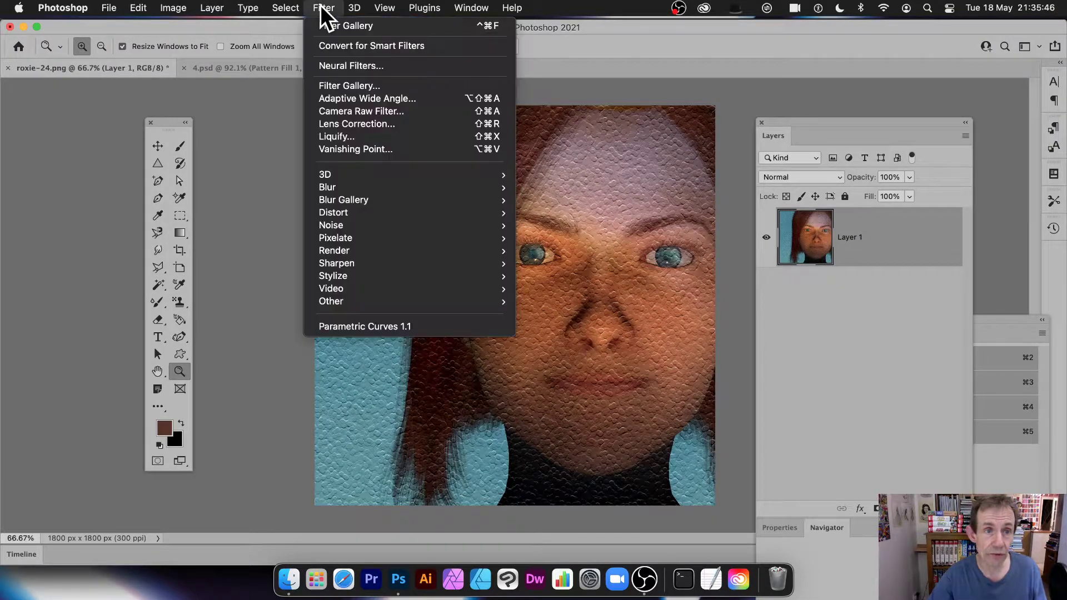
click(329, 85)
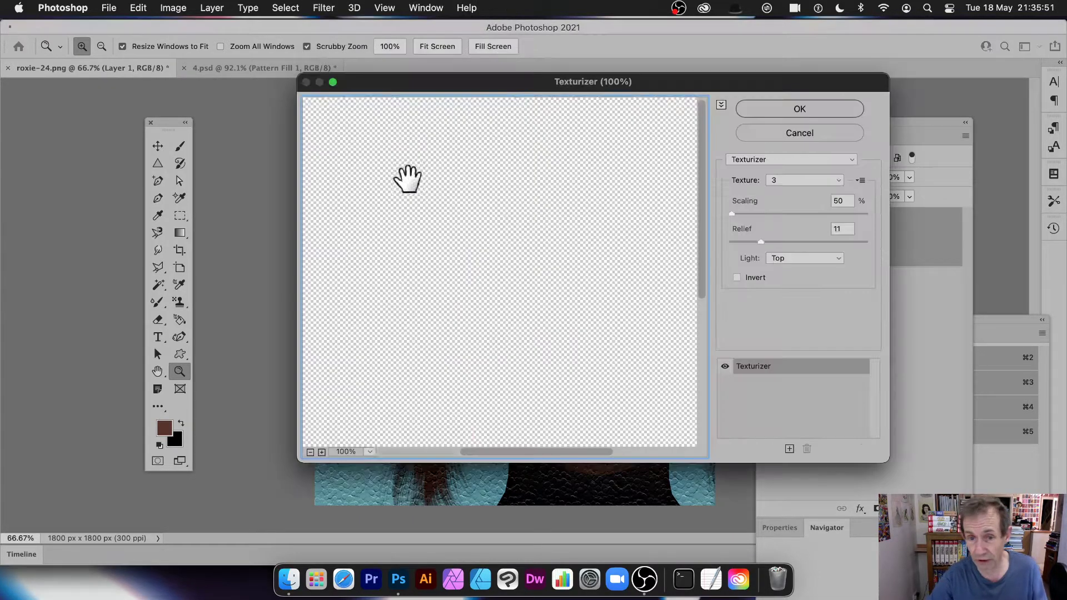
drag(774, 212, 807, 212)
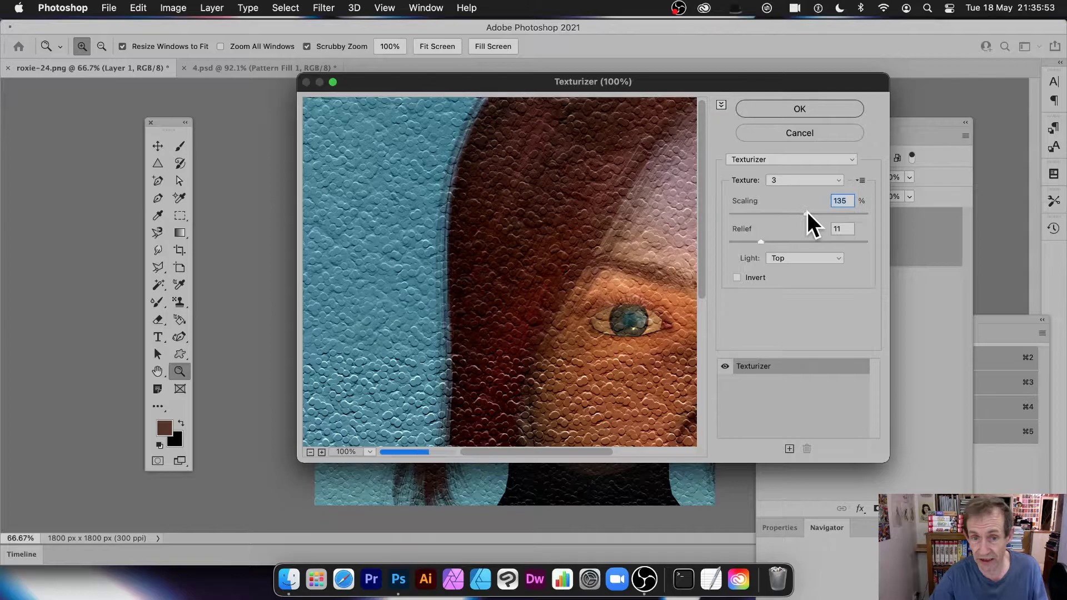
click(789, 108)
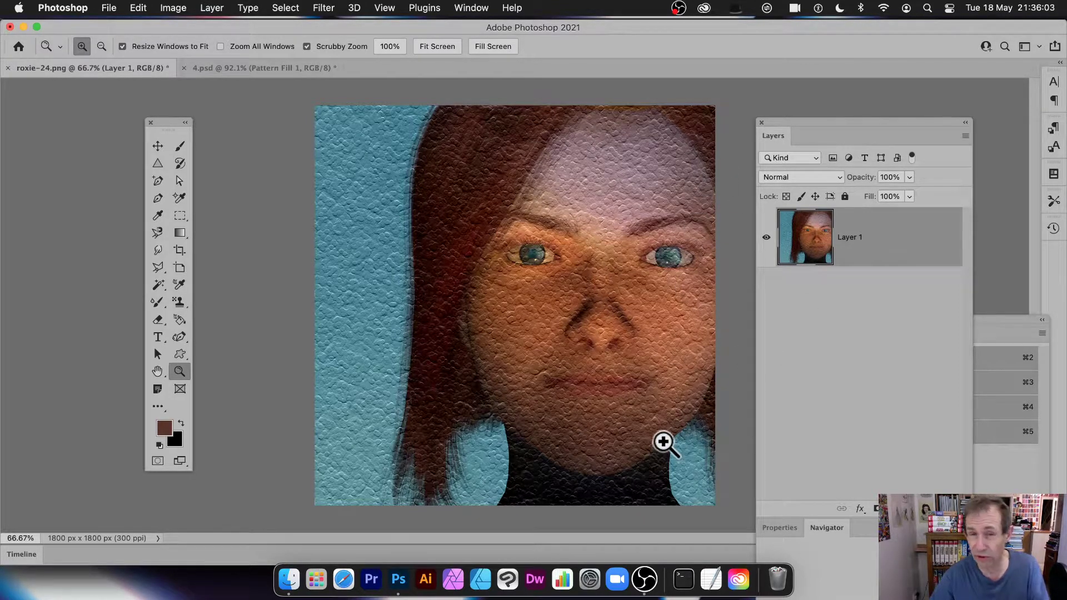
Fade the Filter Gallery pass, trying Darken, Multiply and Darker Color, then confirm Lighten at 100%.
click(136, 7)
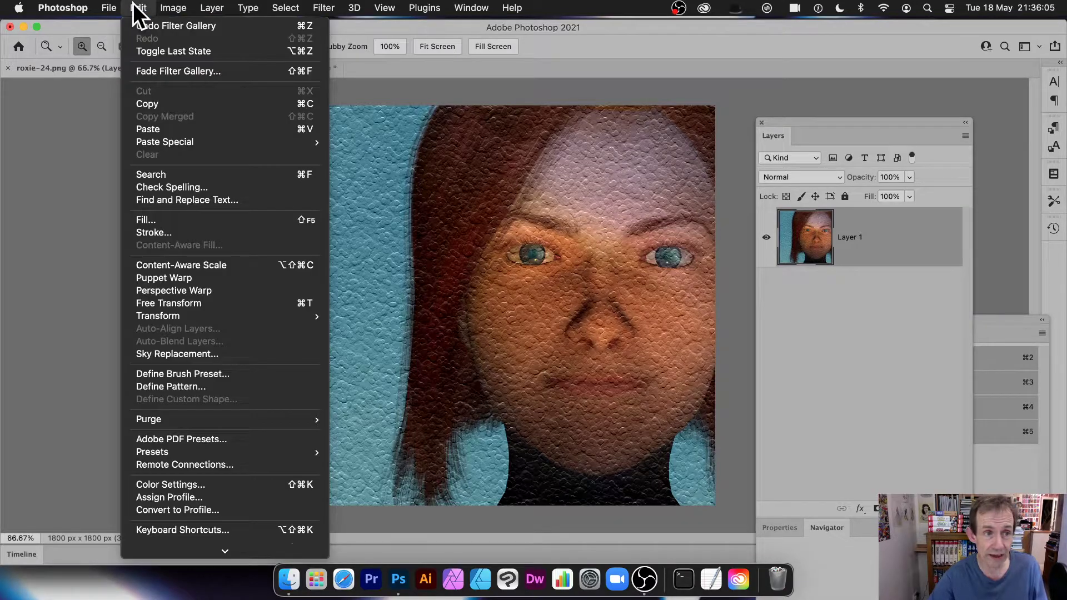
click(146, 72)
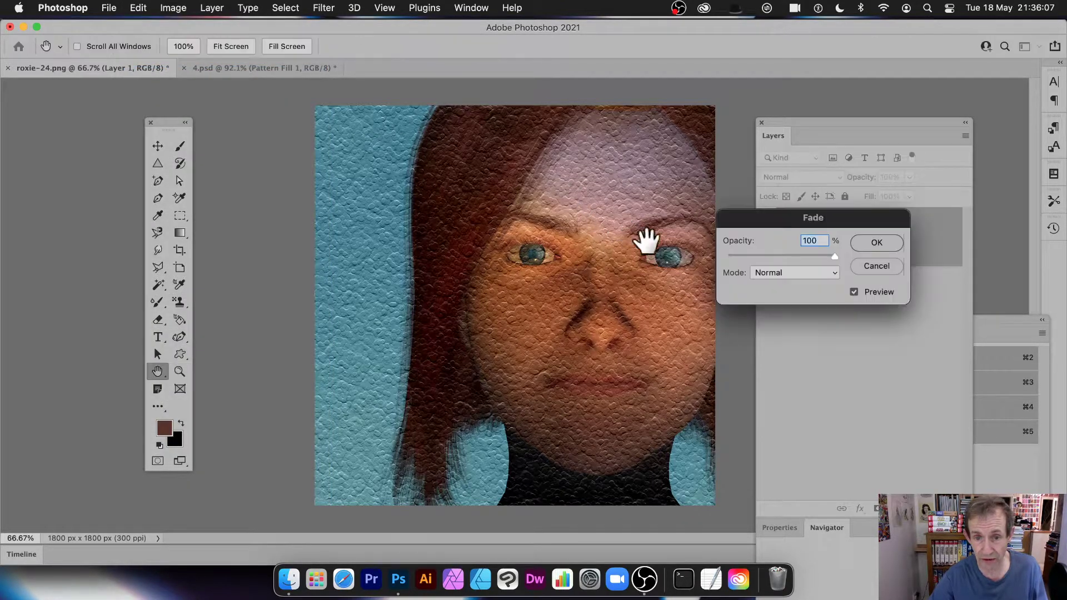
click(798, 271)
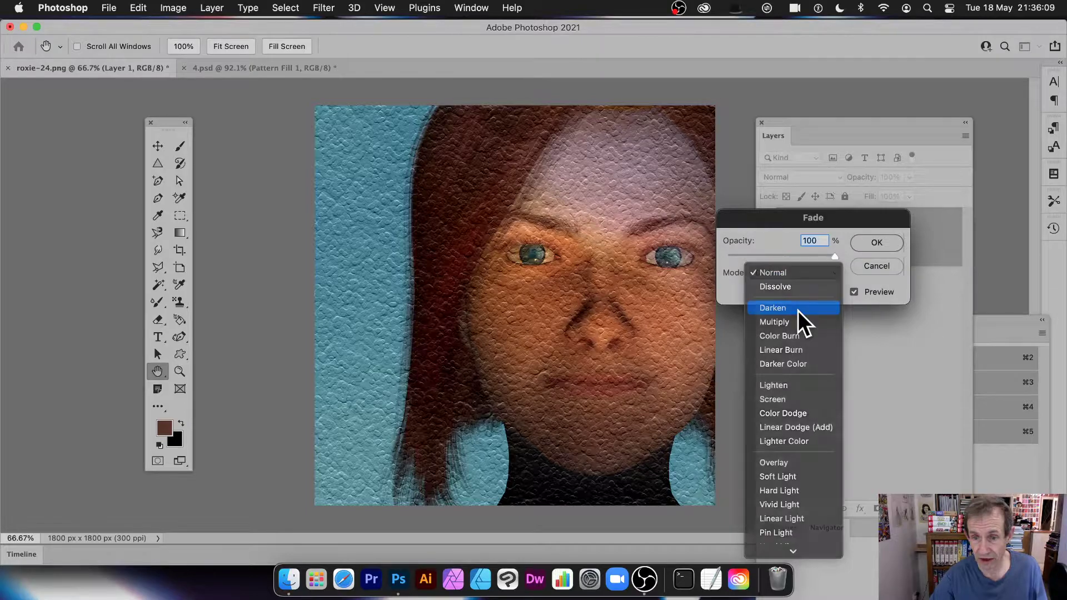
click(798, 311)
click(785, 274)
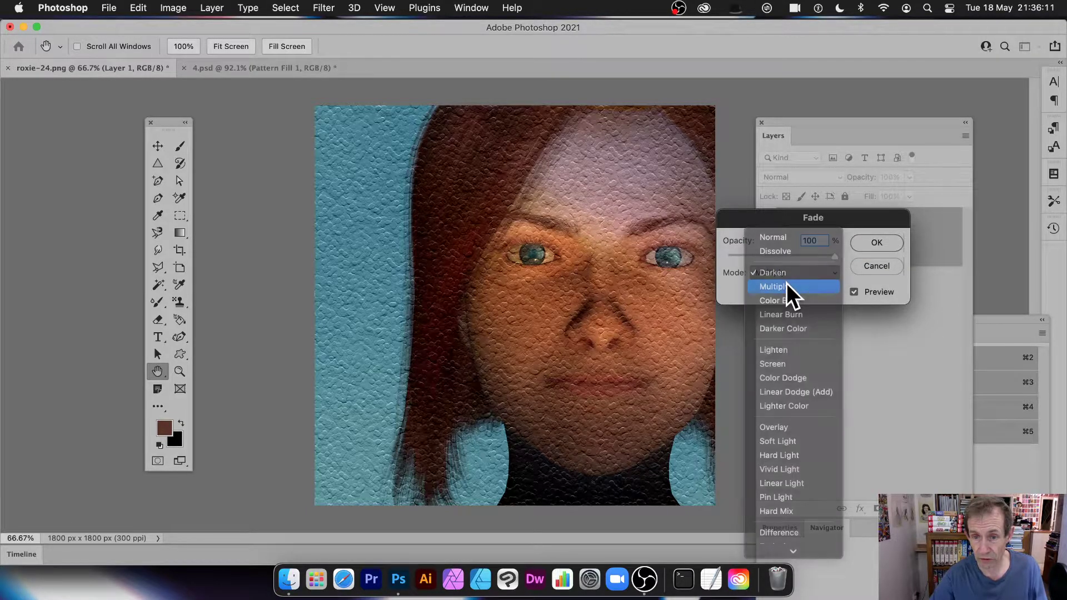
click(786, 282)
click(782, 270)
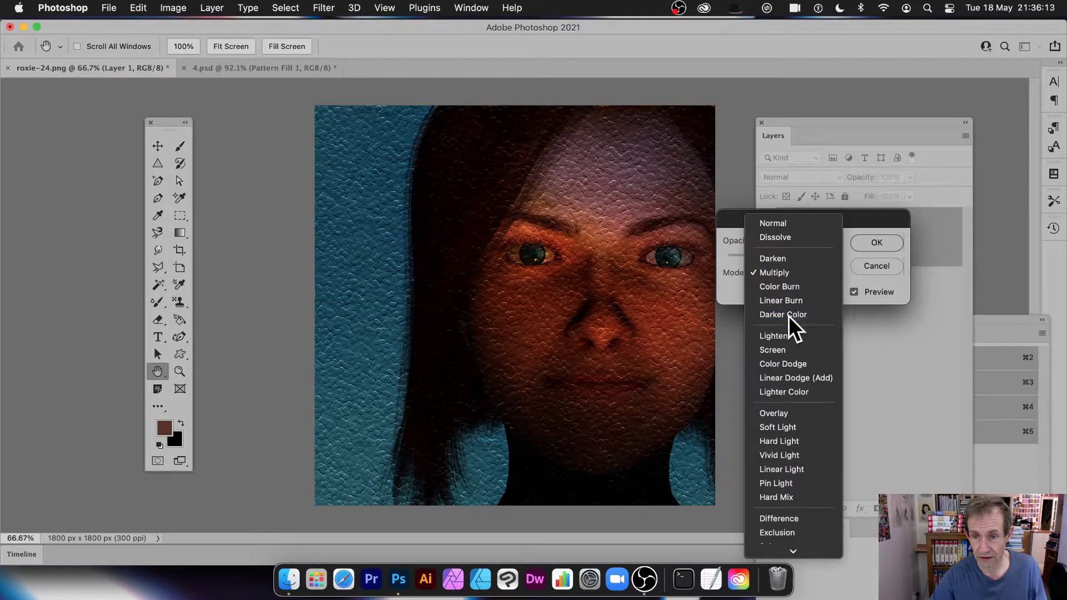
click(788, 315)
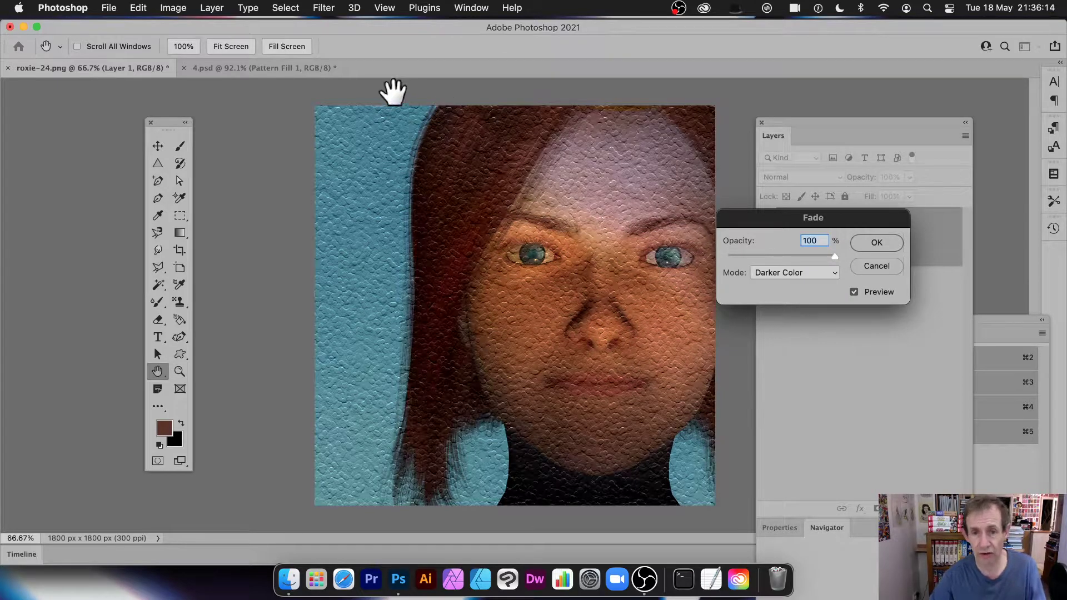
click(795, 271)
click(789, 291)
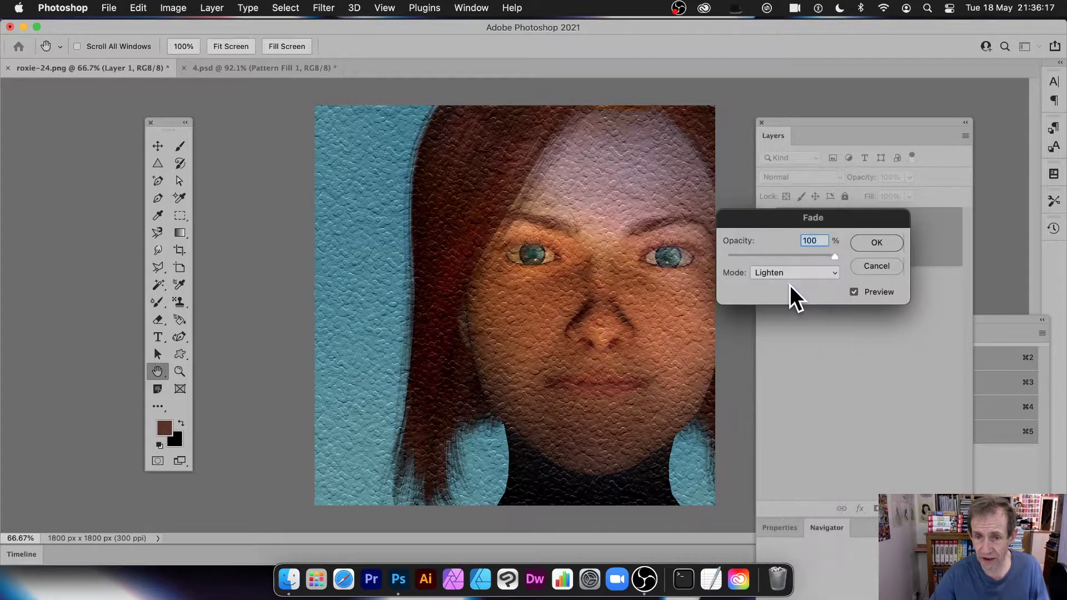
click(877, 243)
key(z)
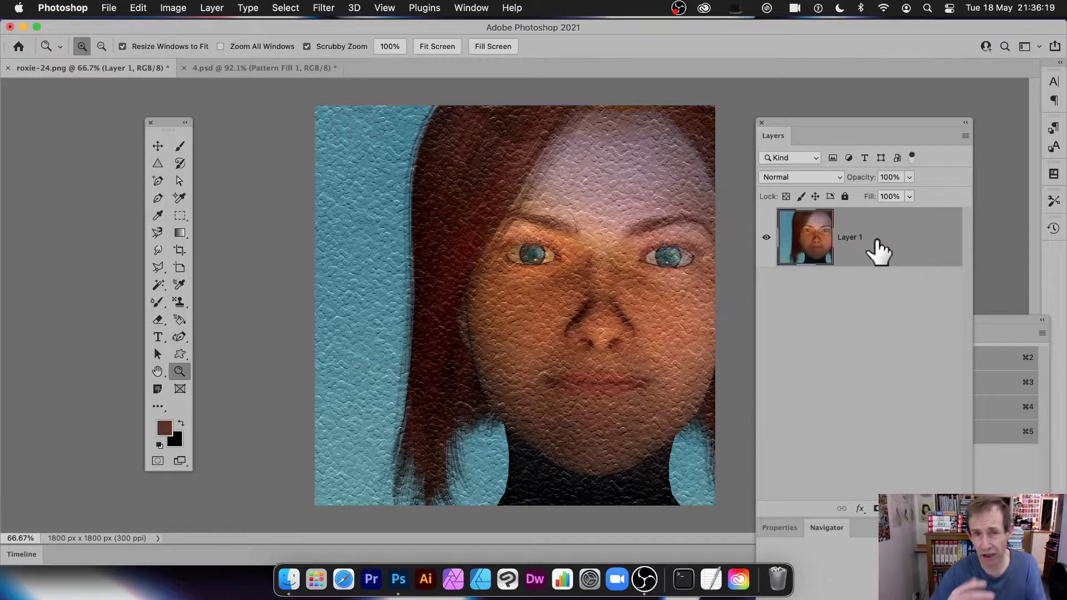
Undo the last texture pass so the portrait is smooth again.
click(136, 8)
click(72, 148)
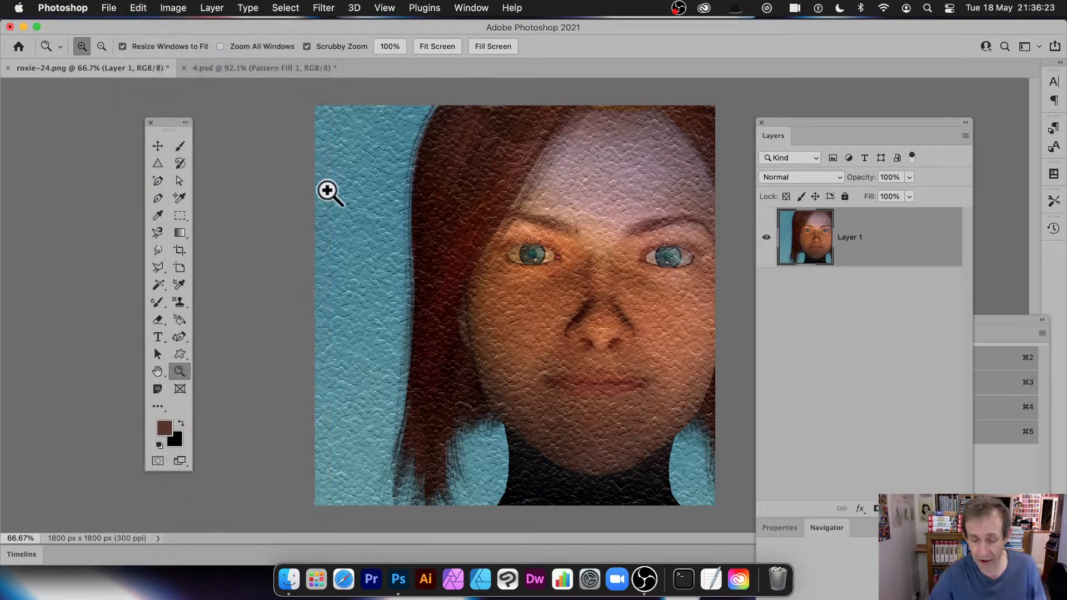
key(super+z)
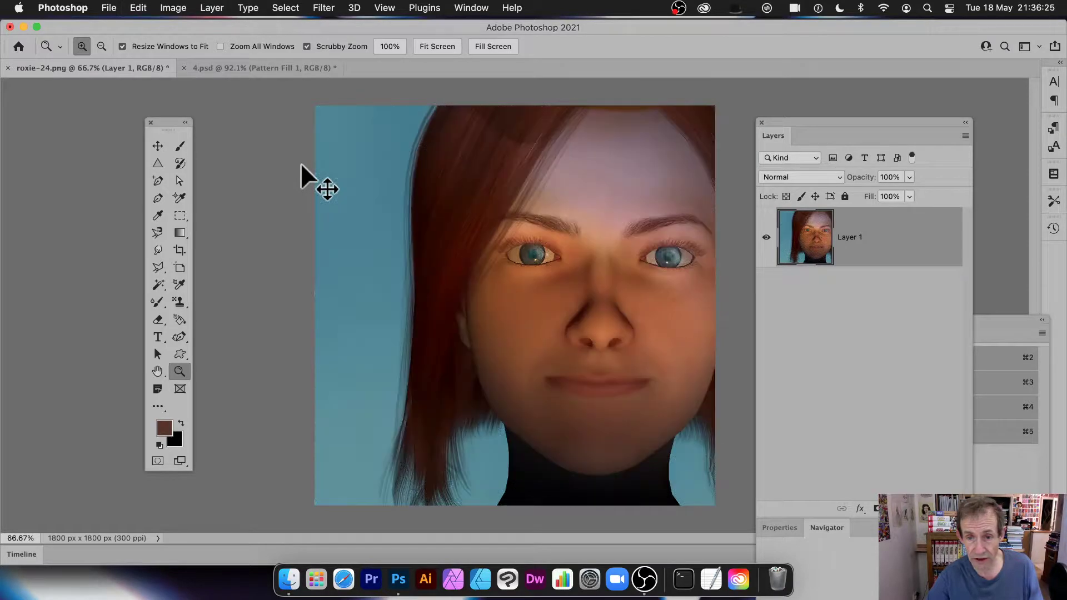
Duplicate Layer 1 as Layer 1 copy and select the copy.
click(197, 7)
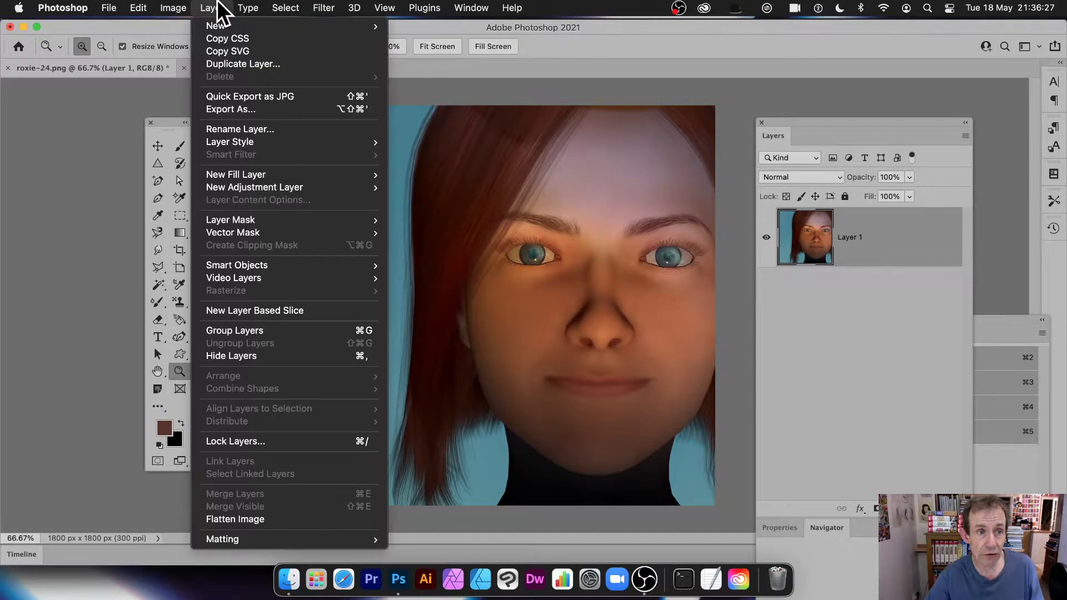
click(228, 63)
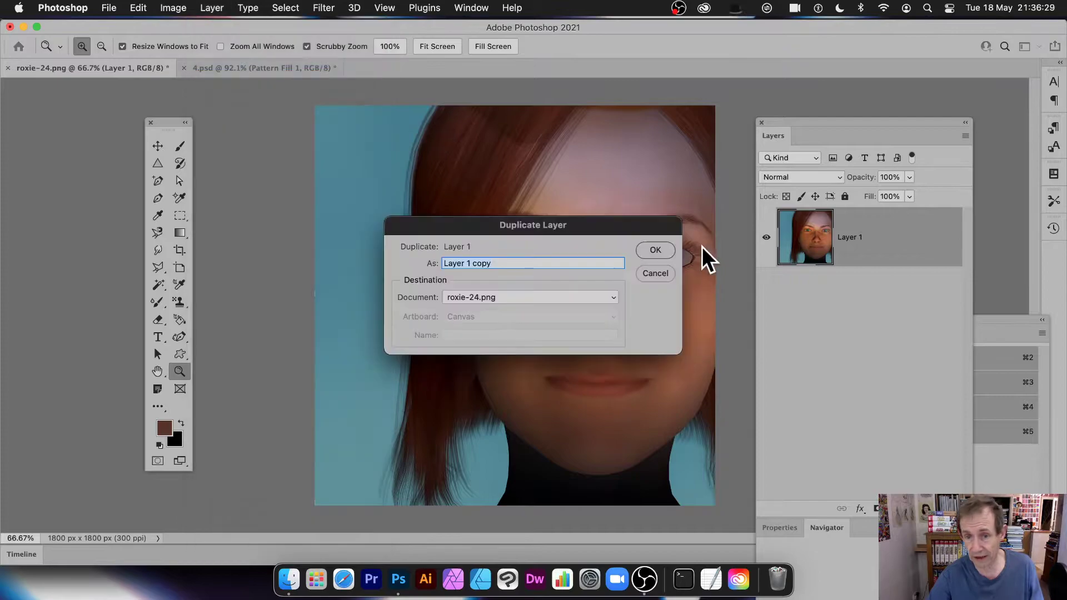
click(669, 248)
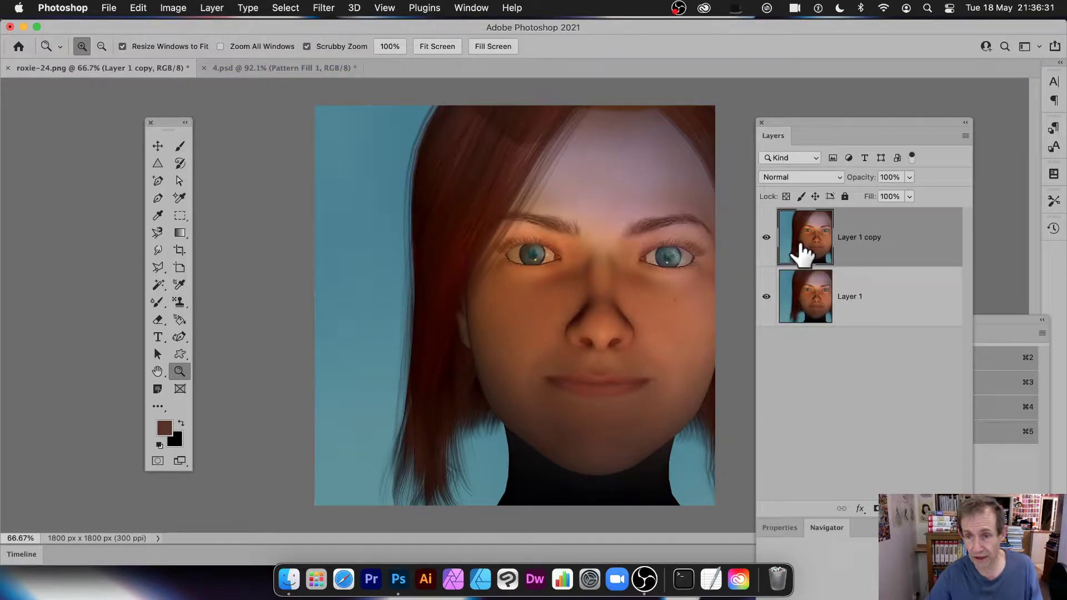
click(805, 291)
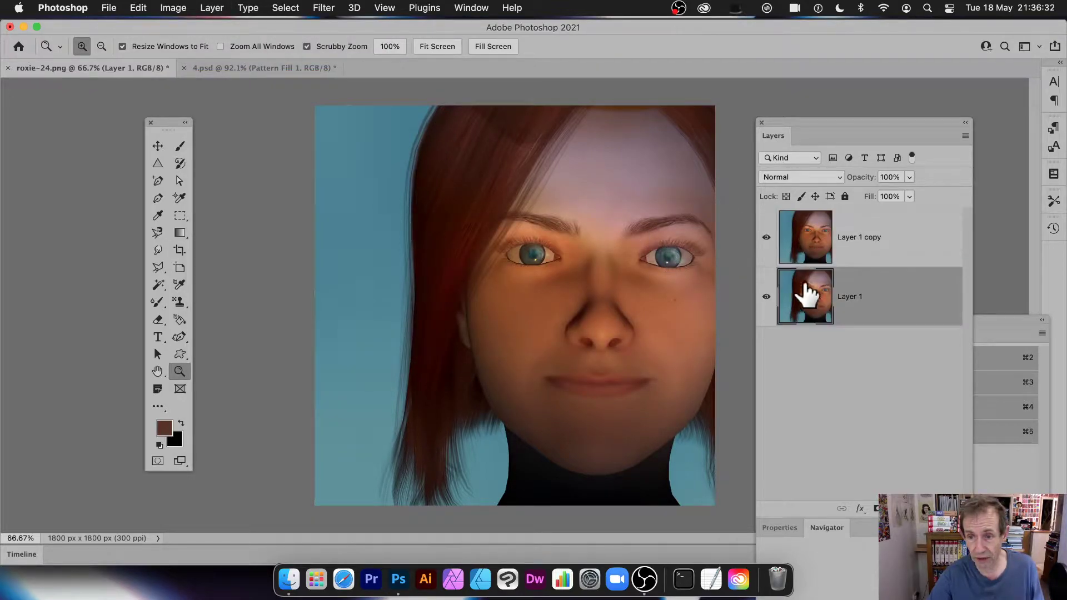
click(320, 7)
key(Escape)
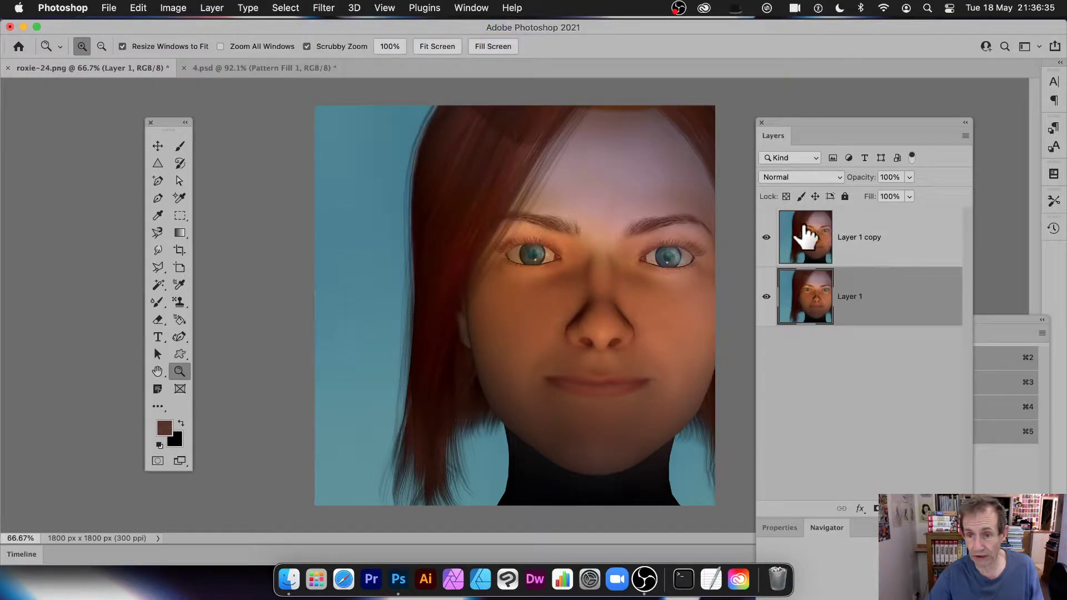
click(805, 236)
click(331, 8)
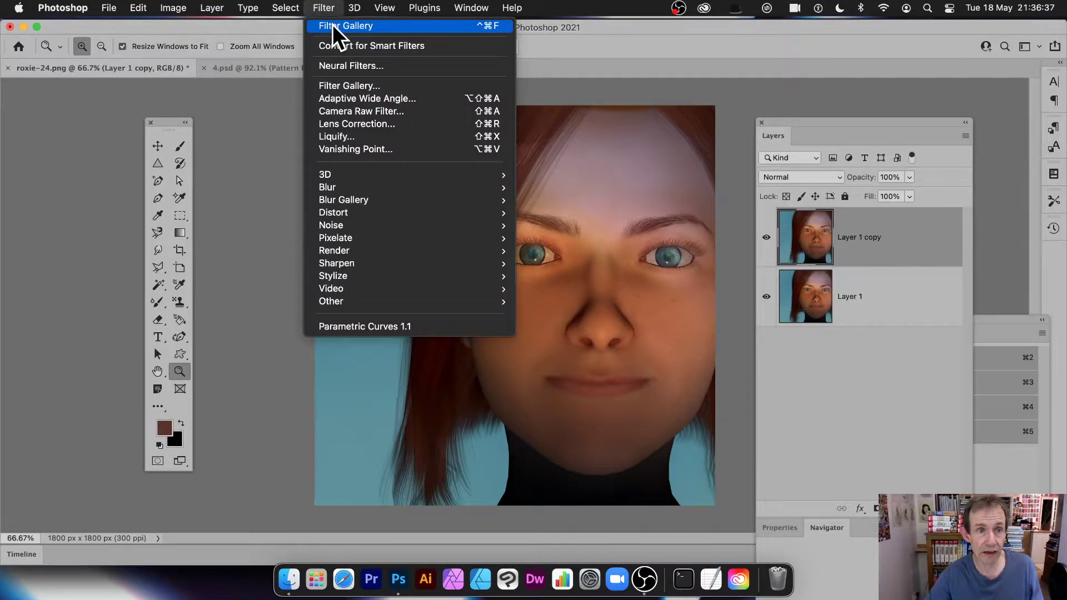
Reapply the last embossed texture filter to Layer 1 copy, then Gaussian-blur it at radius 4.2.
click(328, 23)
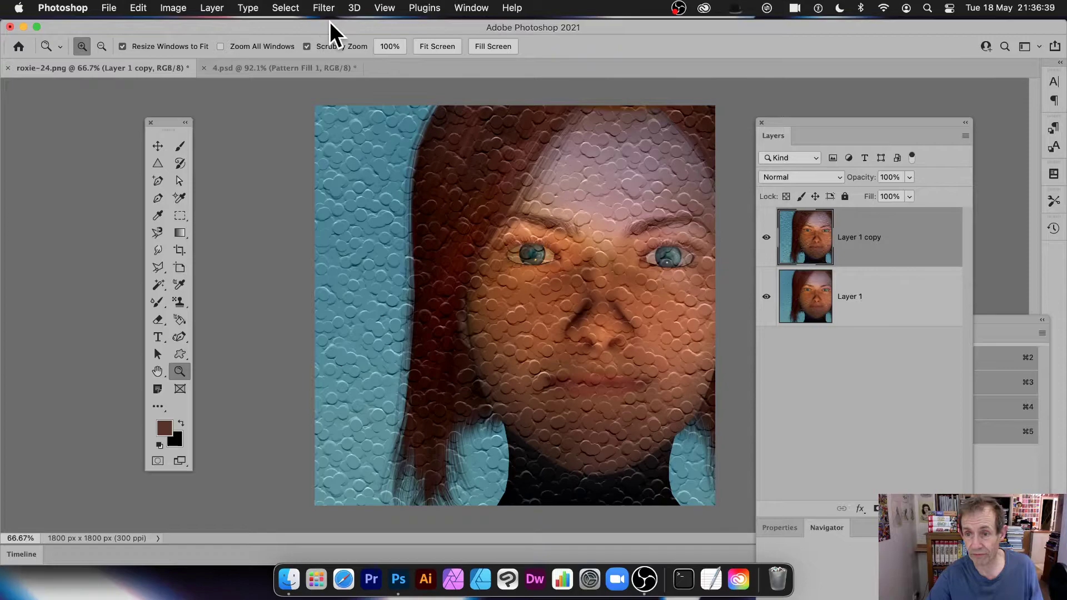
click(323, 7)
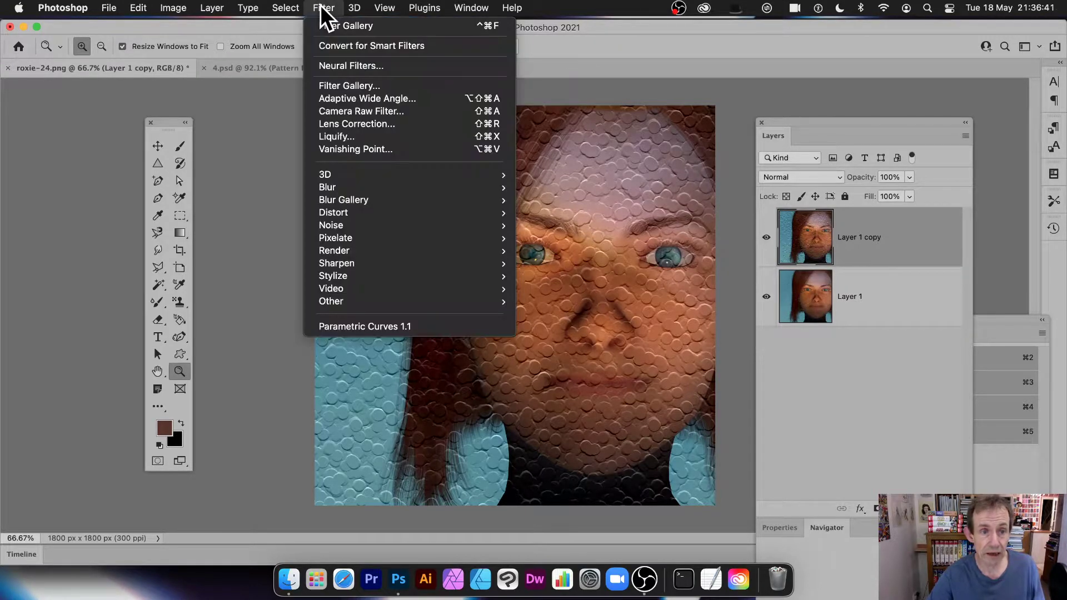
mouse_move(334, 189)
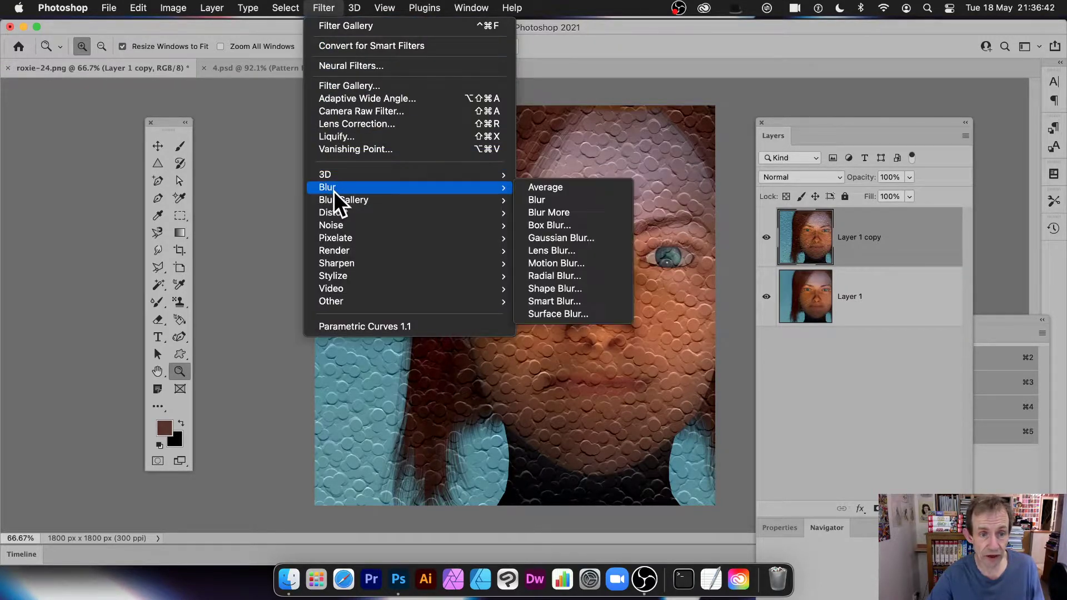
click(559, 239)
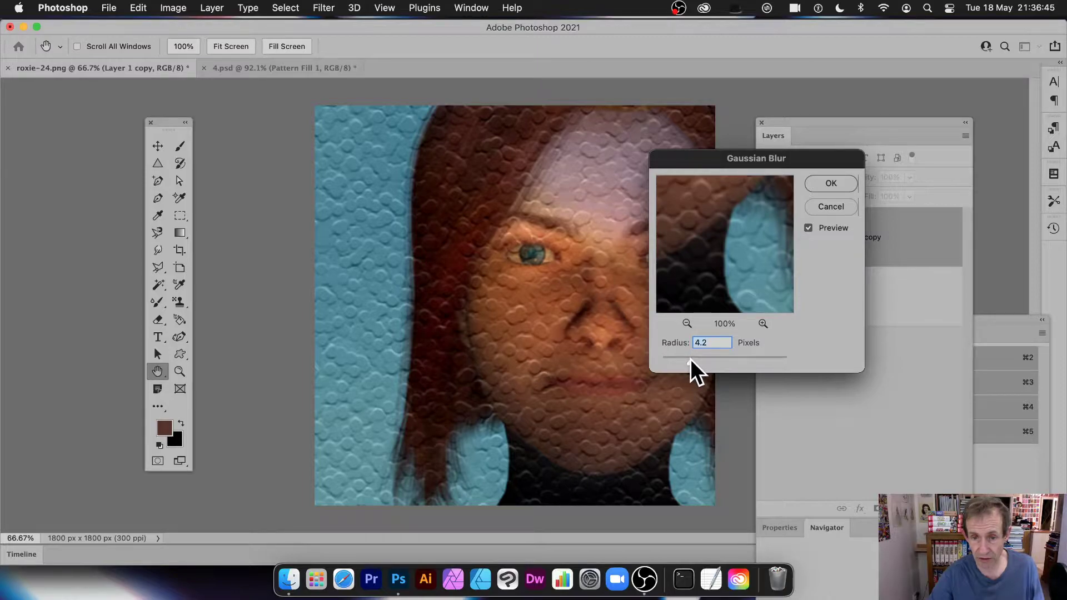
click(825, 181)
key(z)
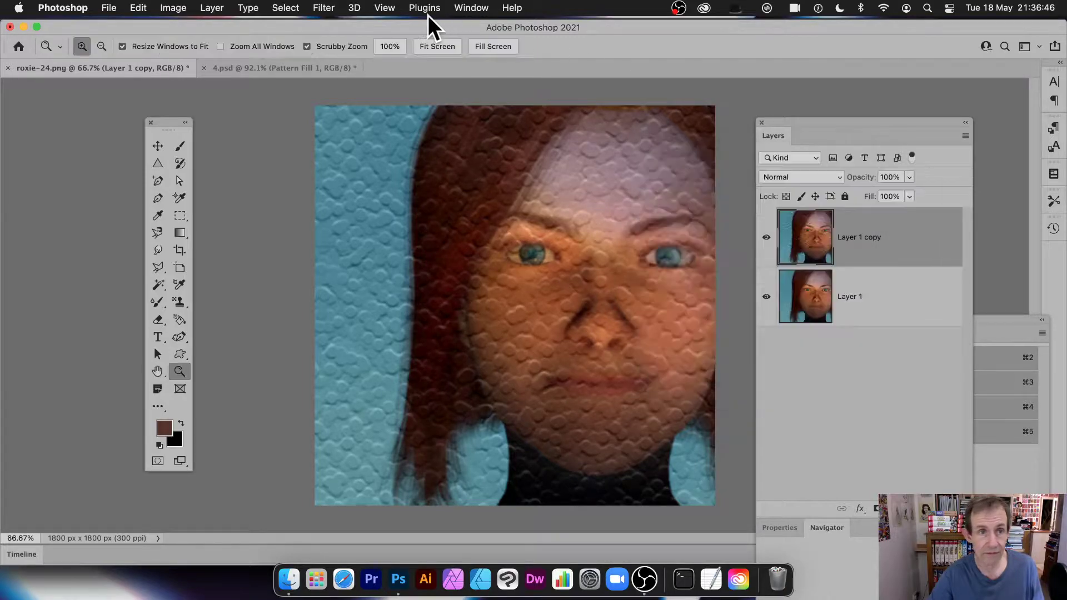
Add a finer Texturizer pebble texture at 88% scaling to the copy.
click(322, 6)
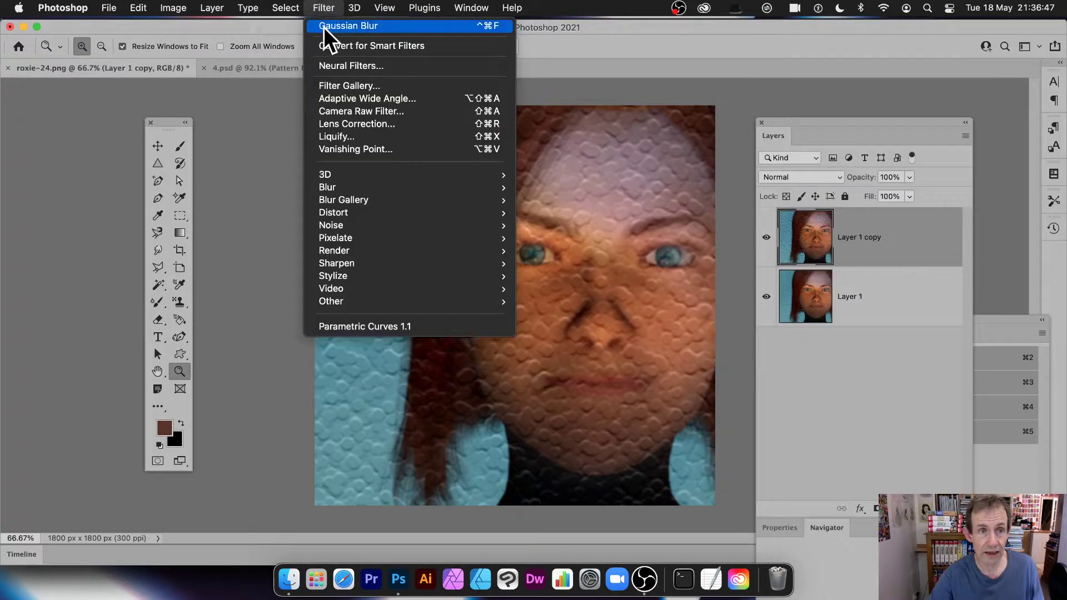
click(359, 87)
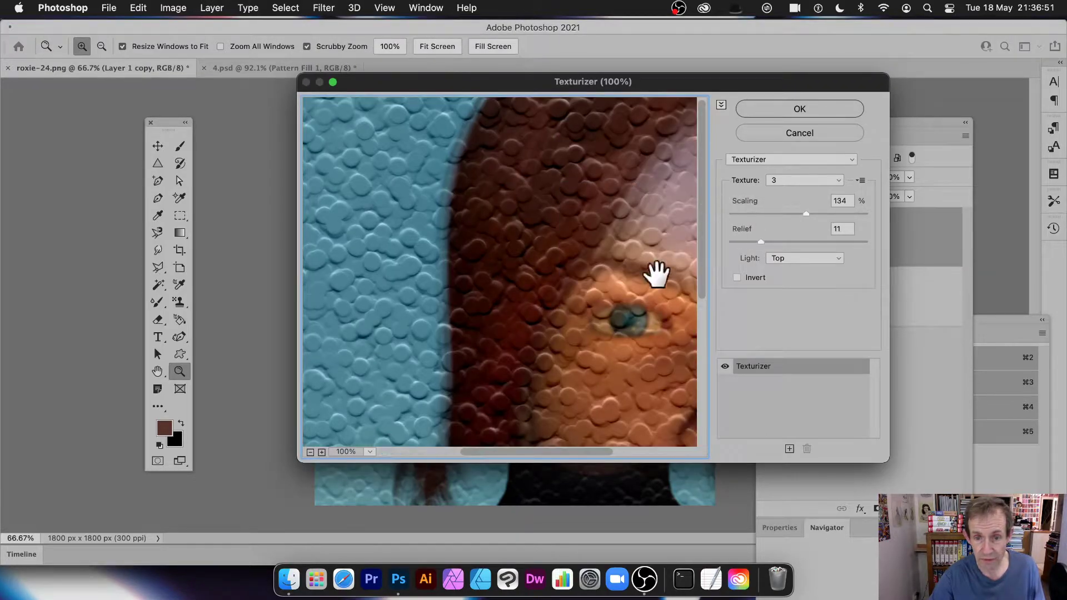
click(758, 213)
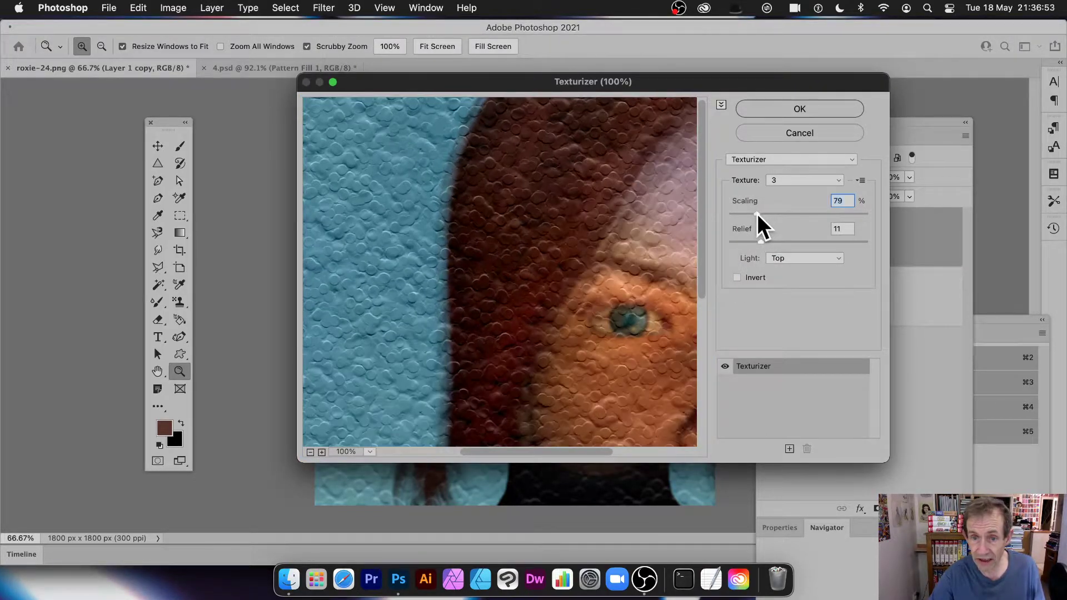
click(815, 108)
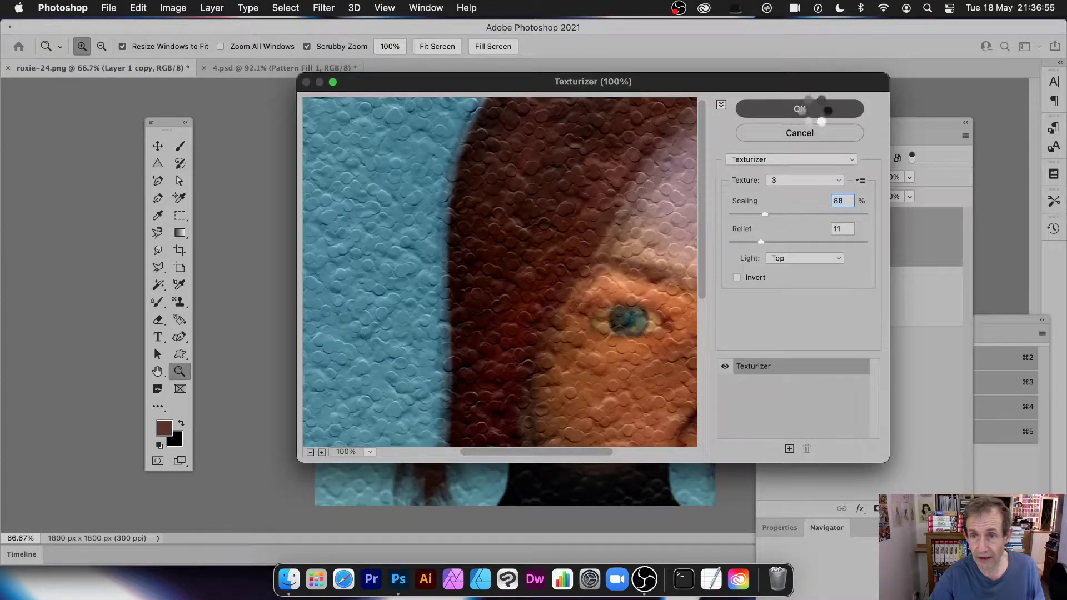
click(767, 228)
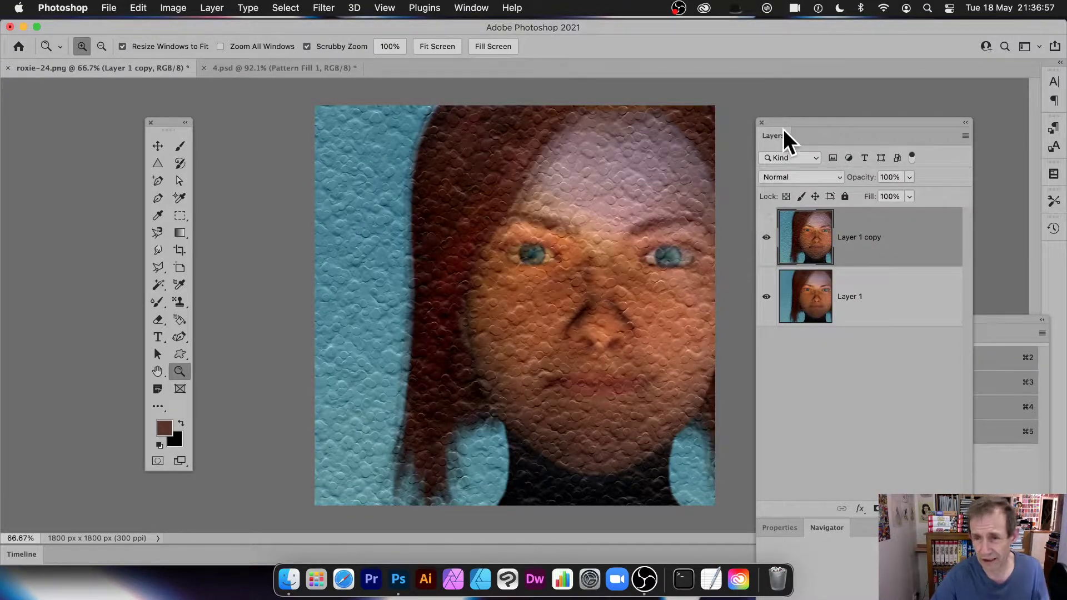
Try Darken and Multiply blending on Layer 1 copy, then settle on Lighten.
click(812, 172)
click(801, 214)
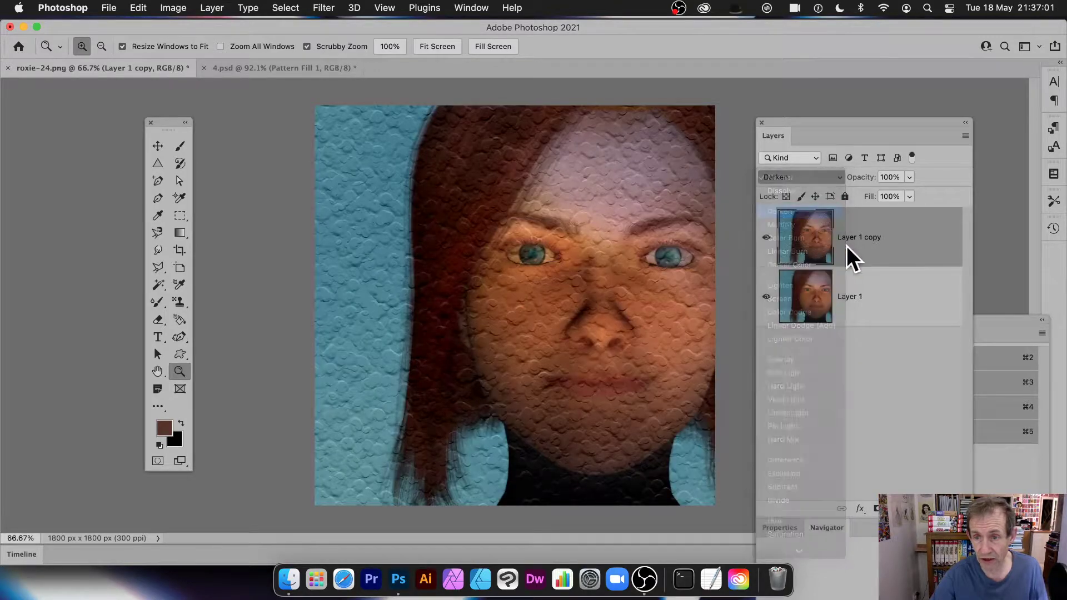
click(800, 177)
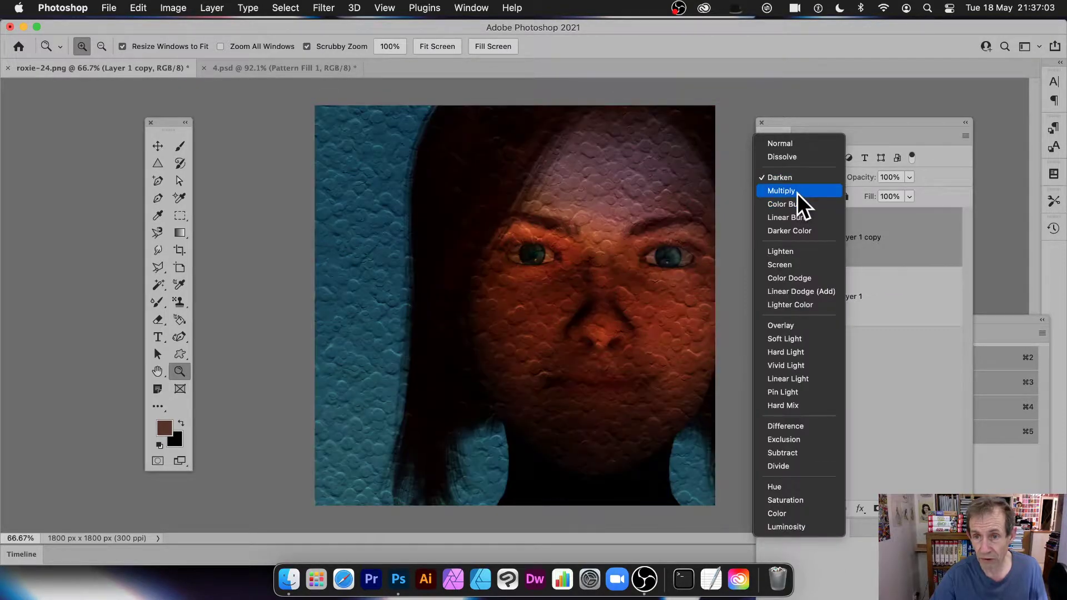
click(796, 193)
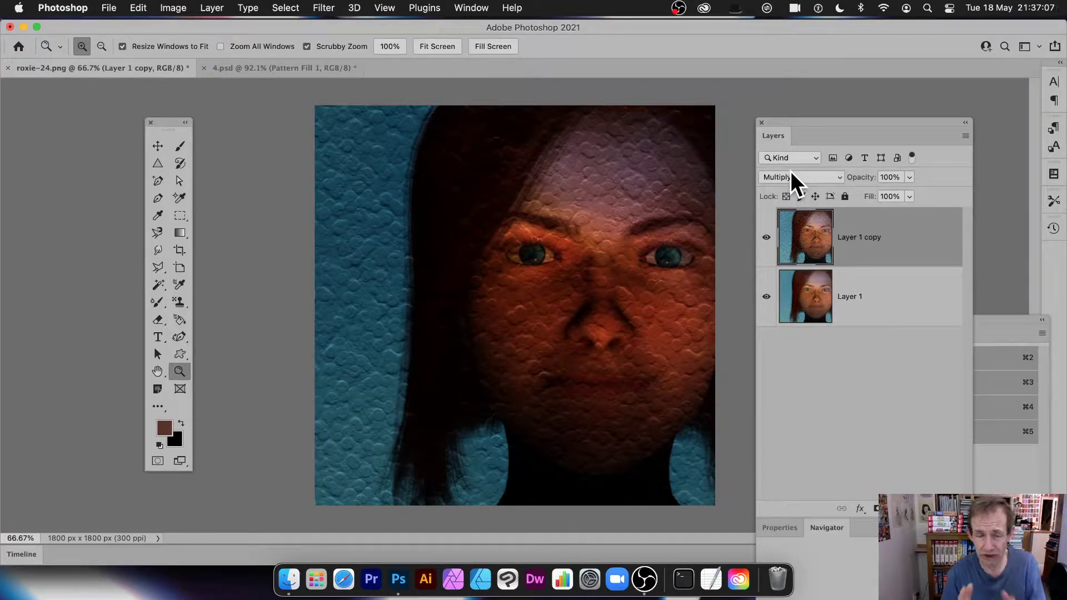
click(818, 177)
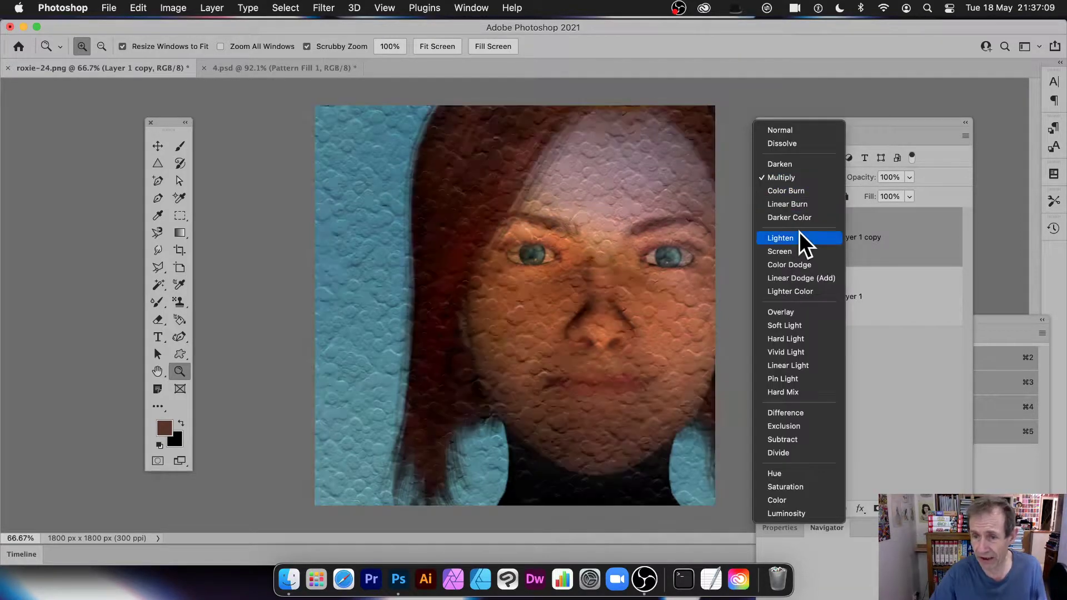
click(799, 236)
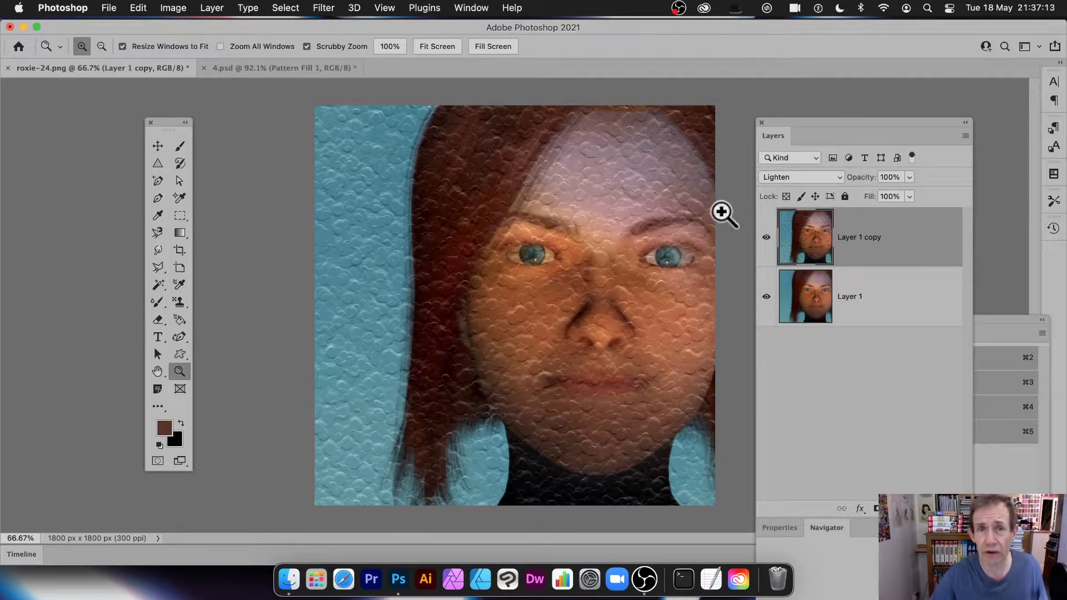
click(466, 7)
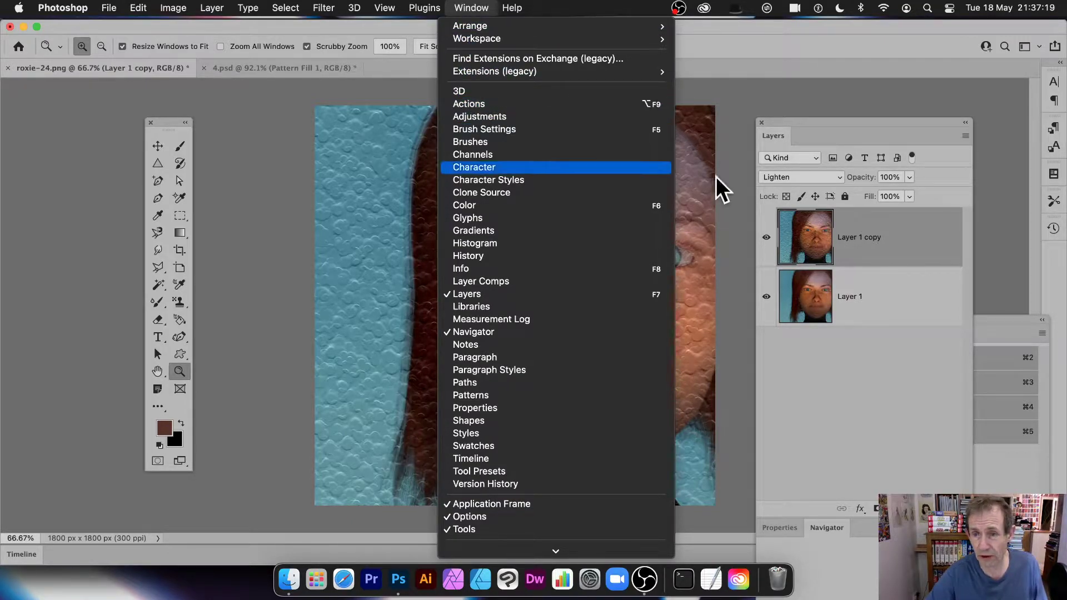
Undo back to the lone untextured Layer 1 and drag the Channels panel above the layers.
click(1021, 251)
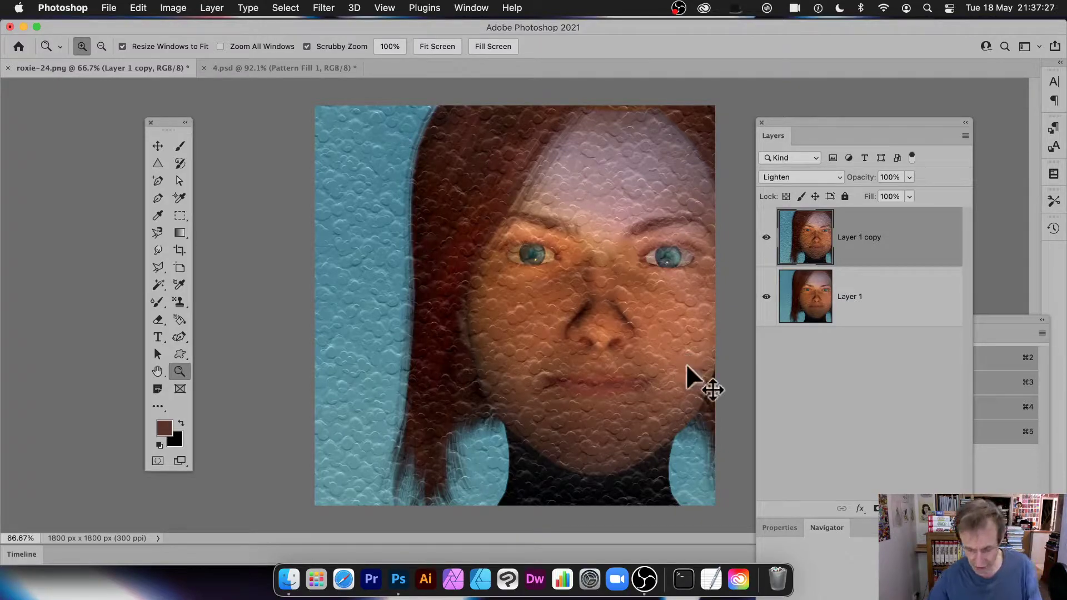
key(alt+shift+n)
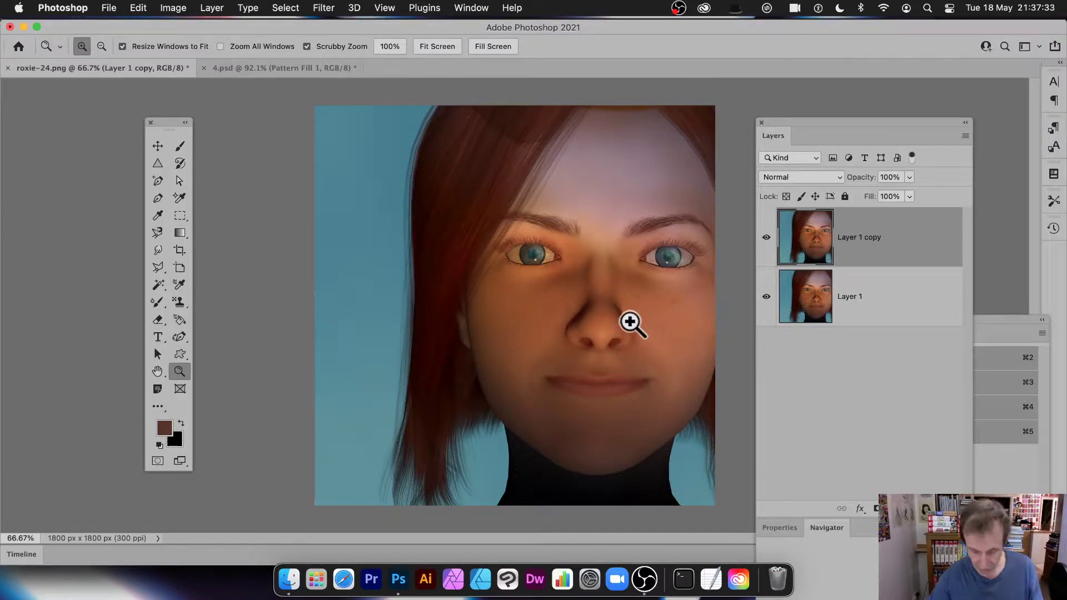
key(super+e)
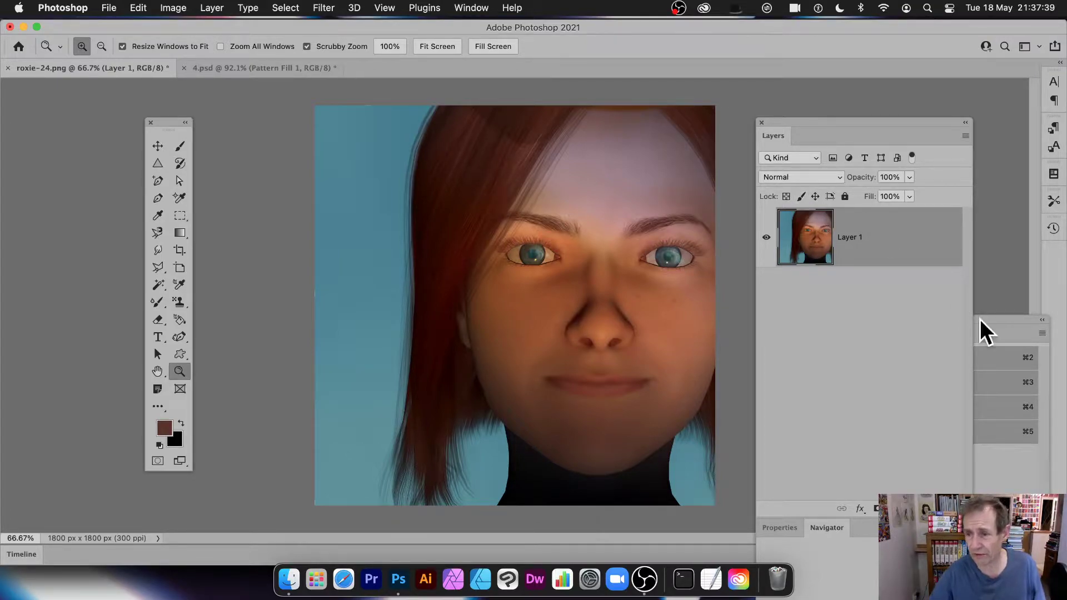
drag(1008, 319, 992, 211)
Reapply the last texture filter to the Red channel alone, then return to the RGB view.
click(475, 9)
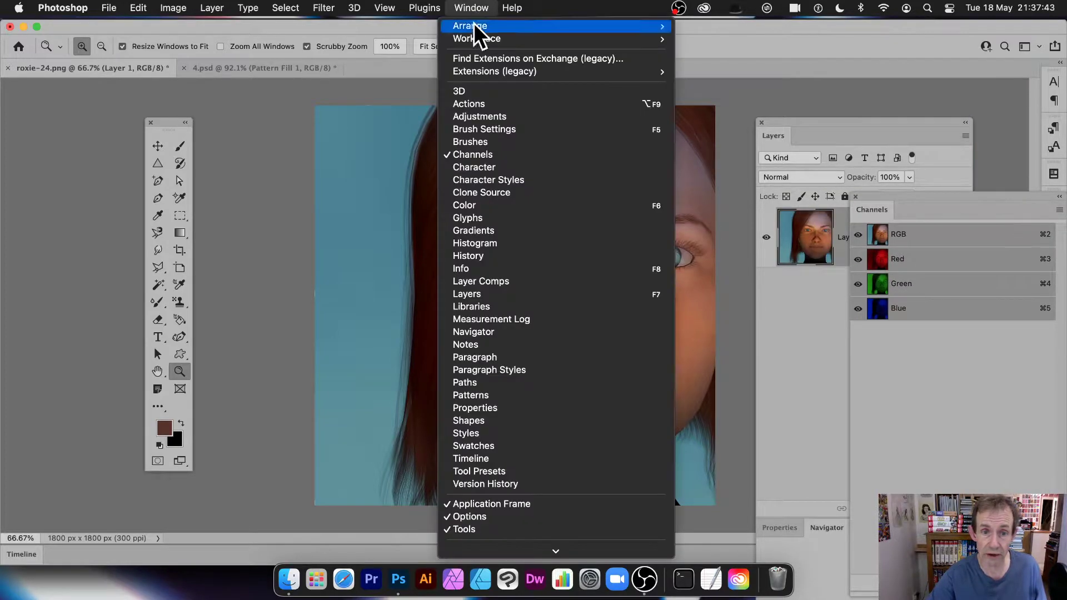
click(928, 252)
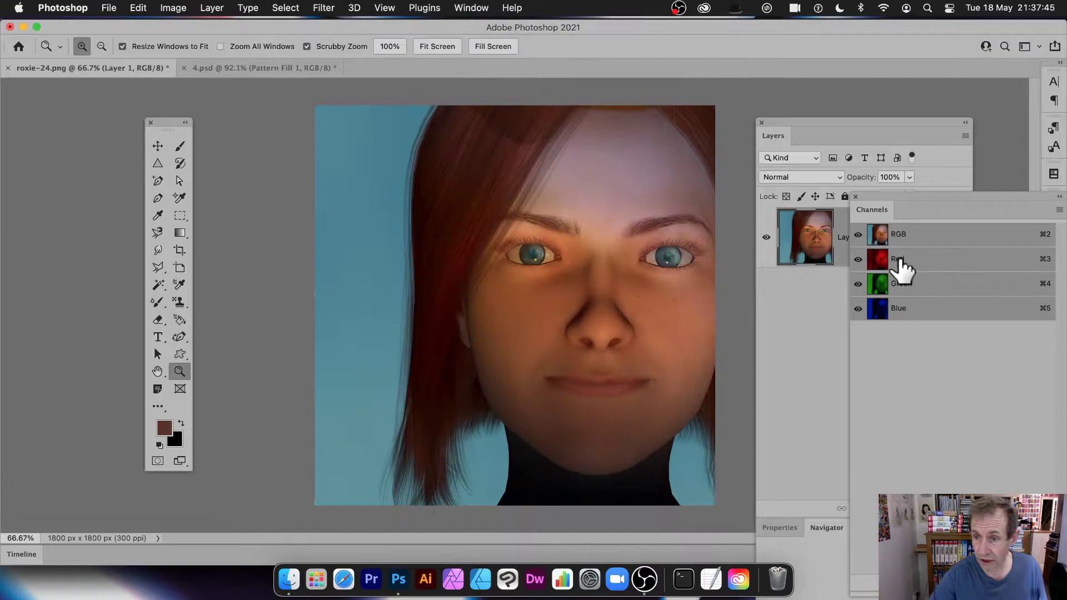
click(898, 258)
click(333, 9)
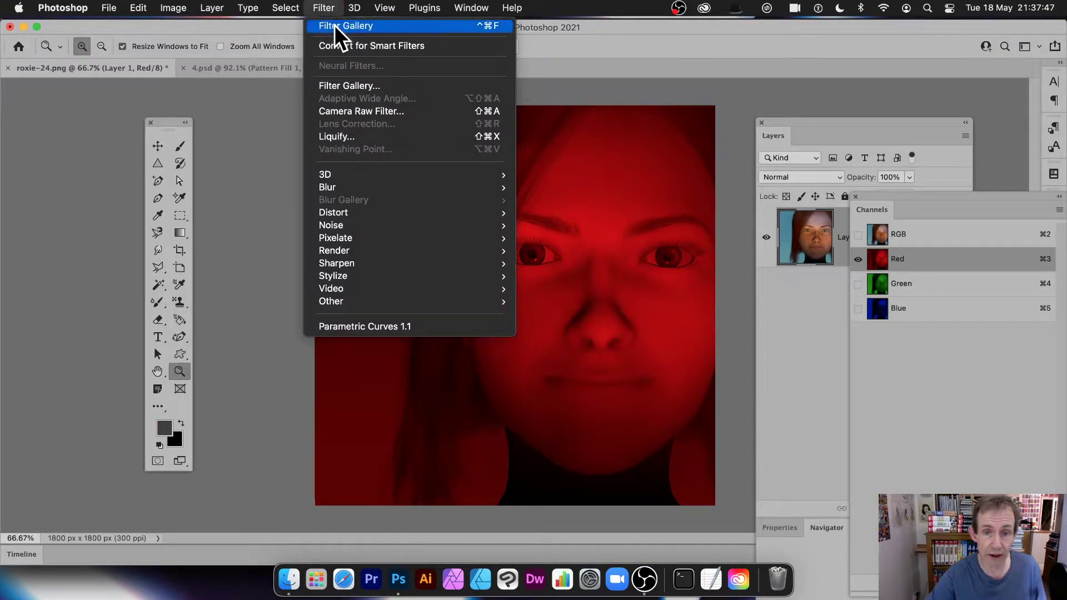
click(334, 25)
click(877, 234)
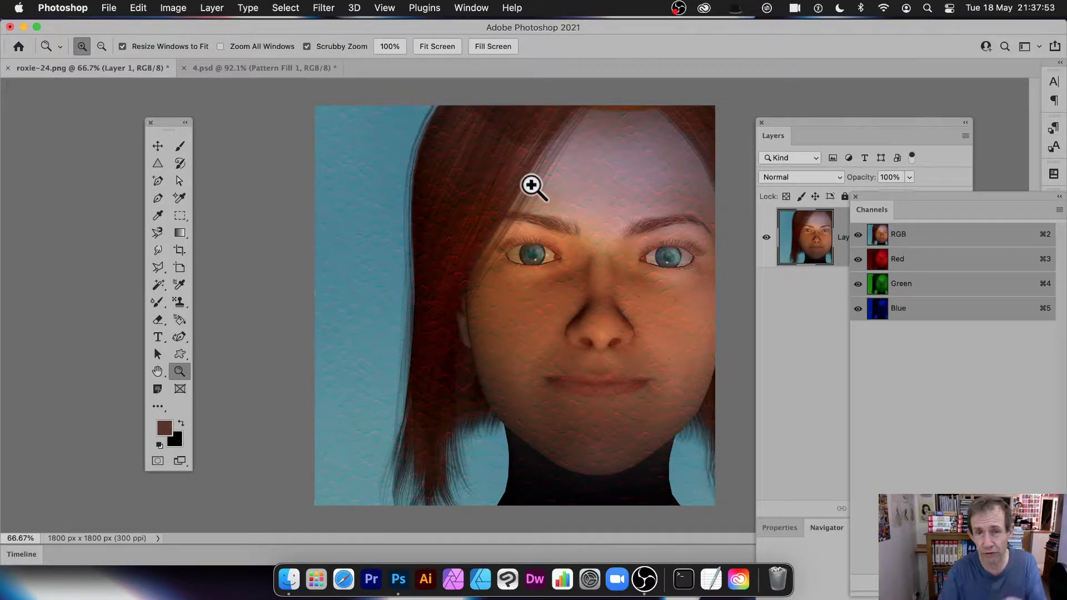
Texturize only the Green channel at 133% scaling, relief 29, then undo it from RGB view.
click(883, 282)
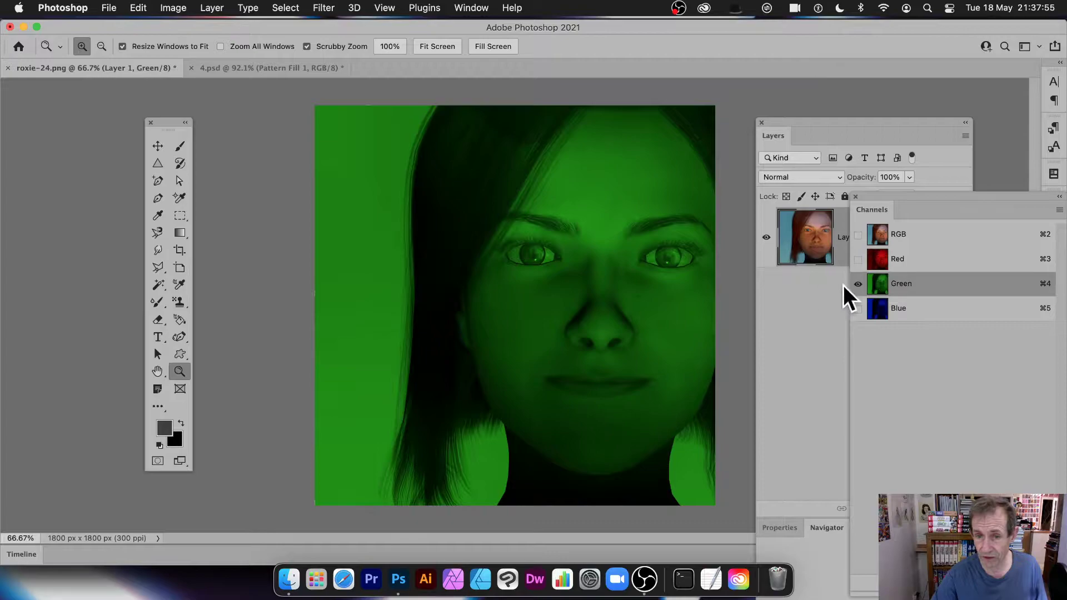
click(322, 6)
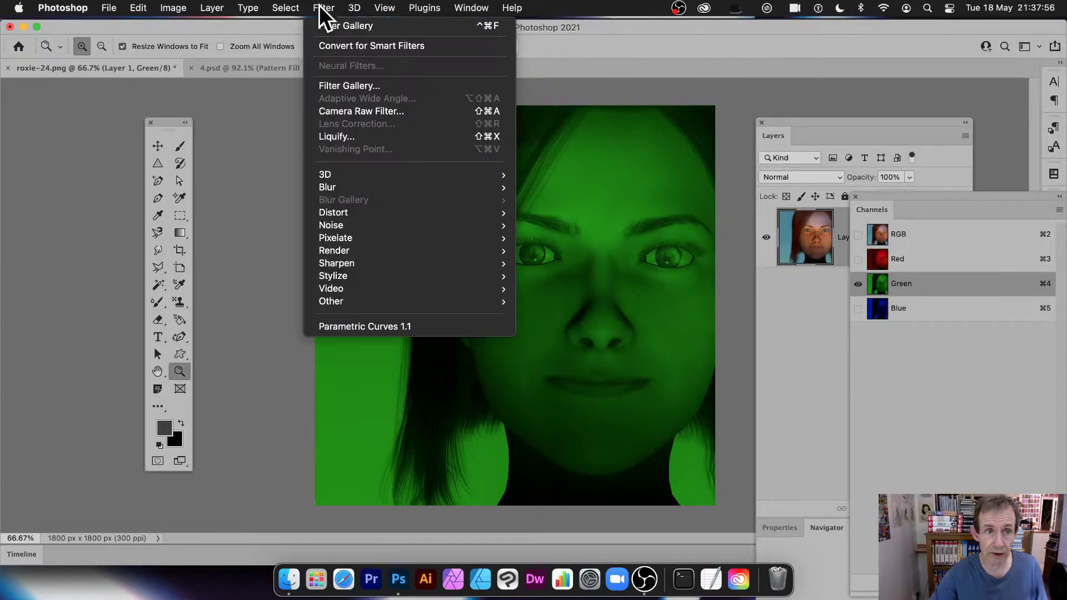
click(328, 86)
click(805, 213)
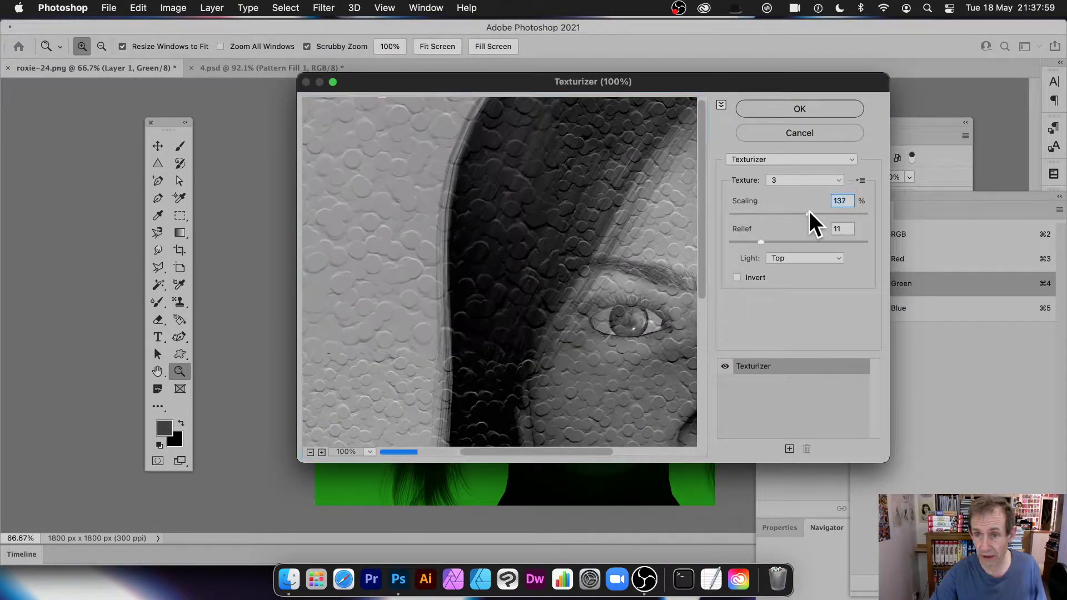
click(799, 241)
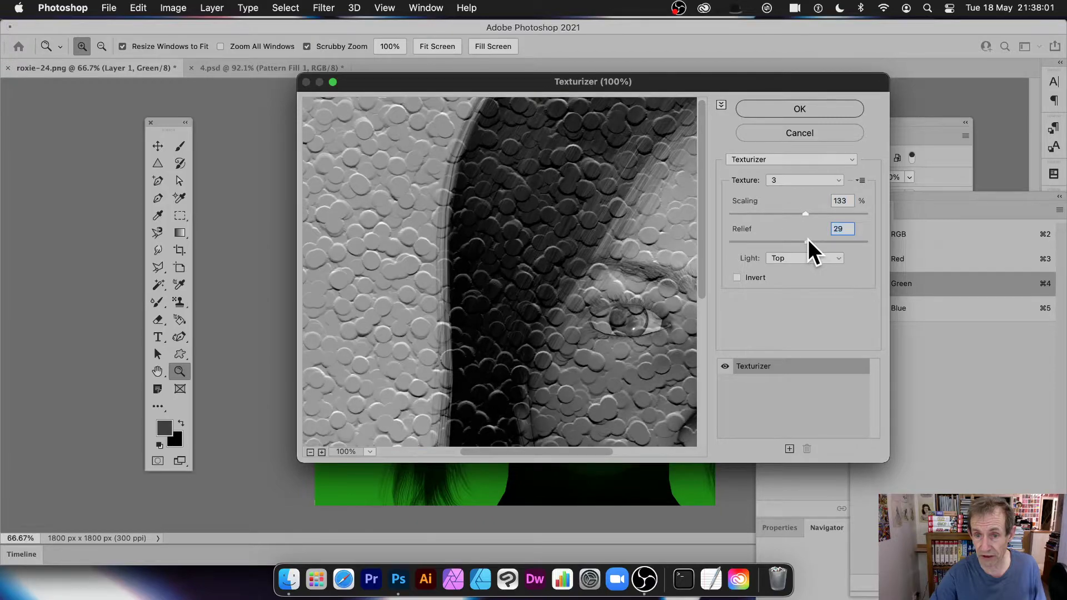
click(826, 110)
click(894, 243)
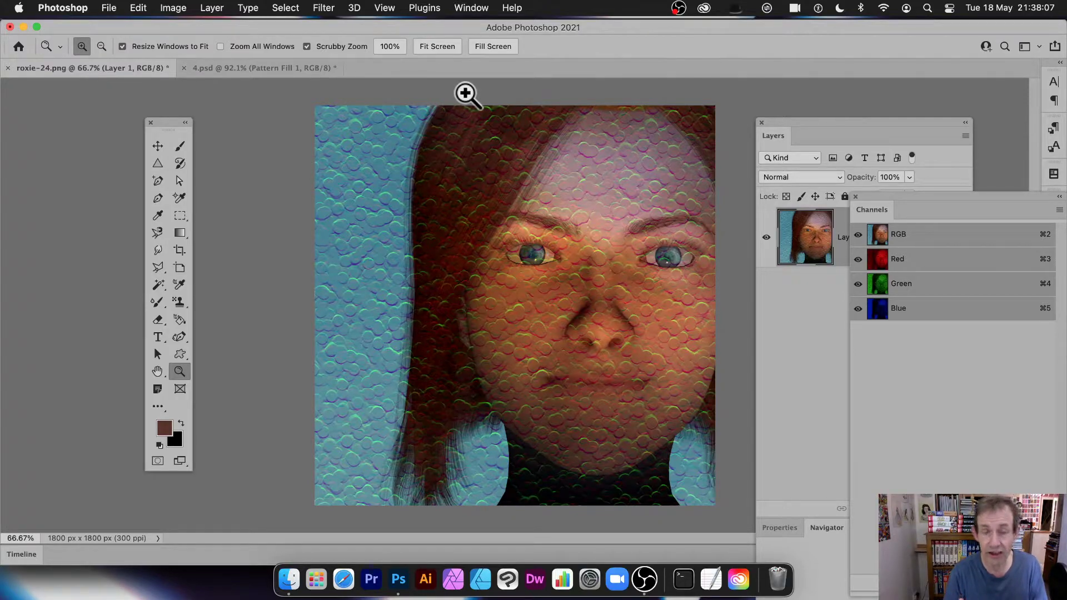
key(super+z)
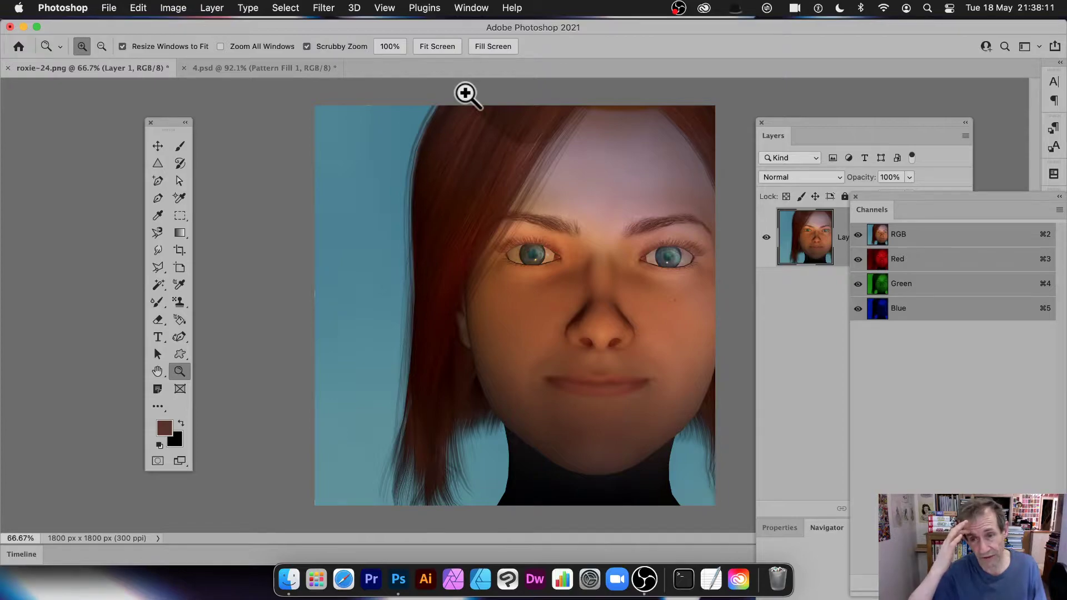
Create a new Alpha 1 channel from the Channels panel menu.
drag(915, 199, 780, 175)
click(925, 190)
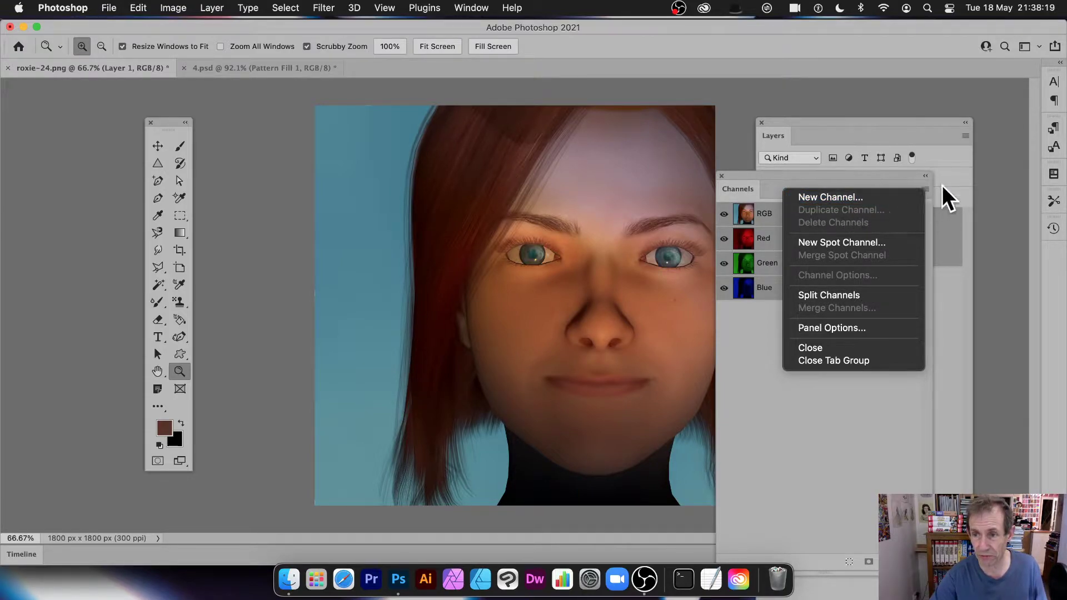
click(847, 199)
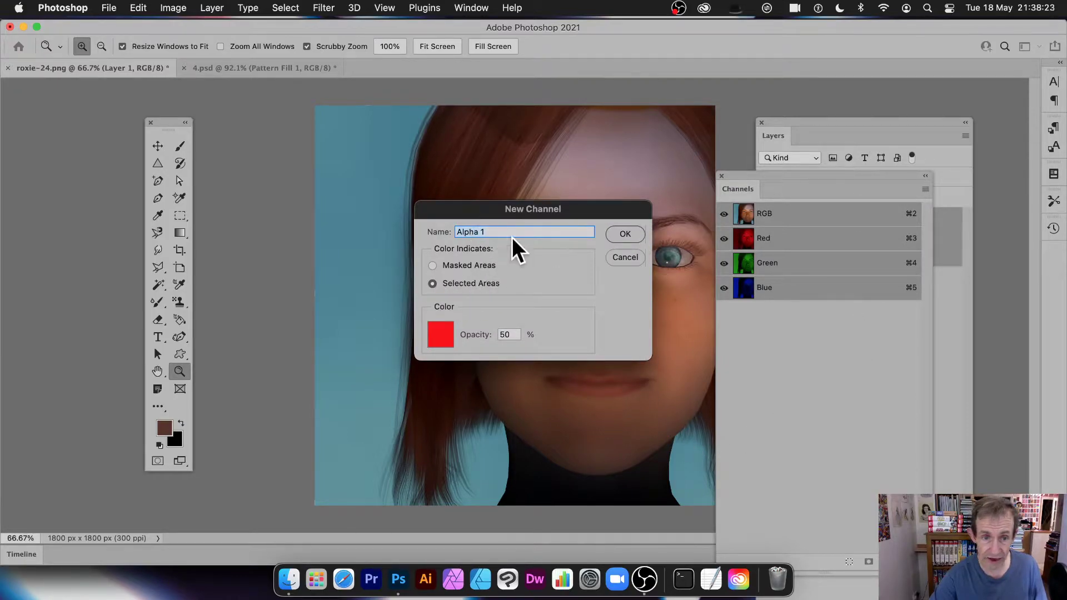
click(624, 233)
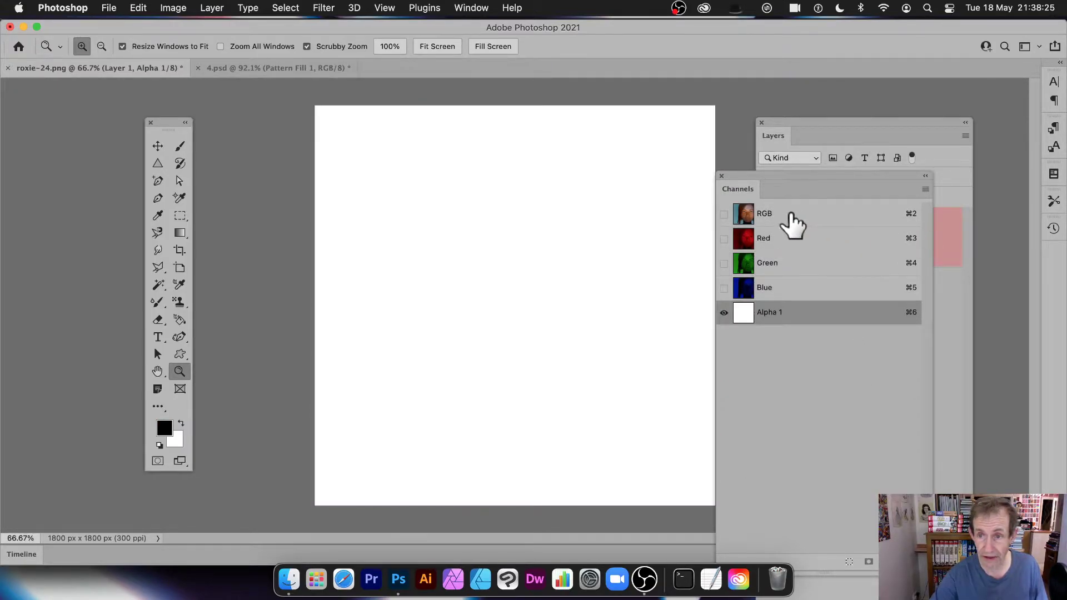
click(789, 218)
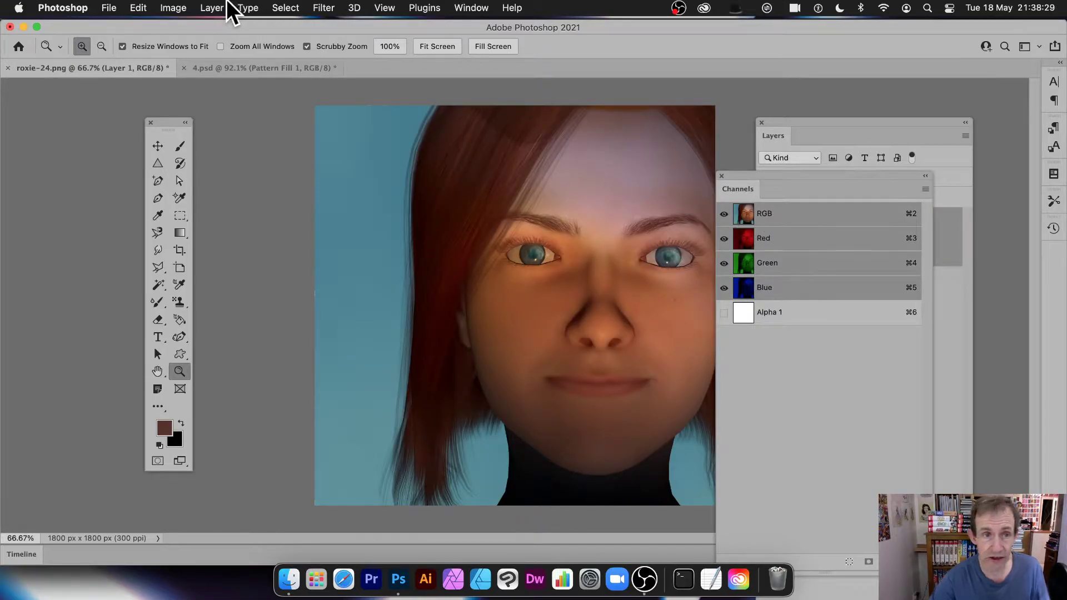
Select all, copy merged, and paste the portrait into the Alpha 1 channel.
click(289, 8)
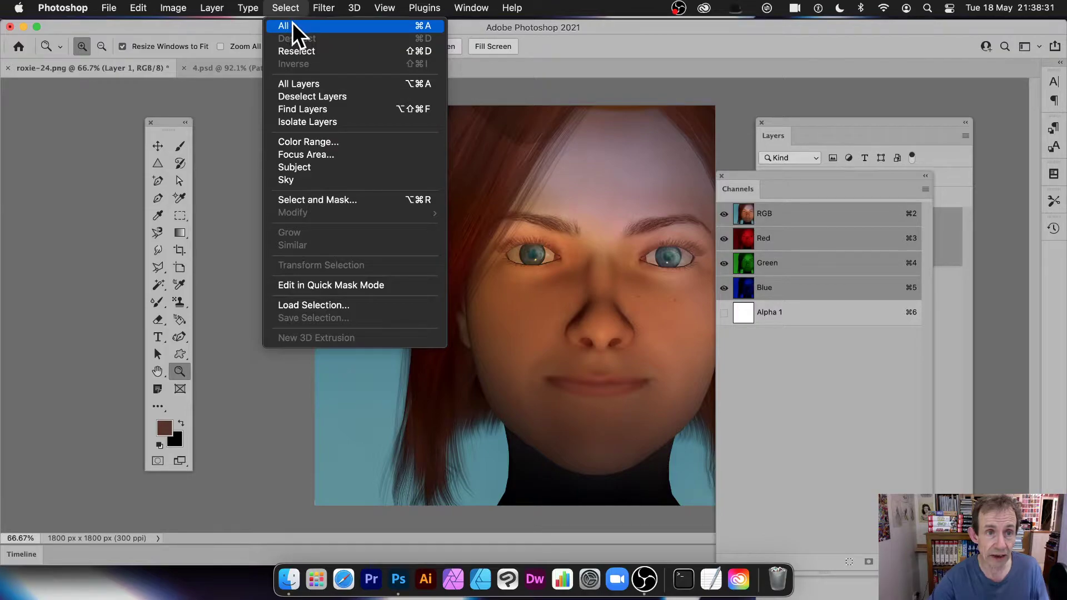
click(292, 24)
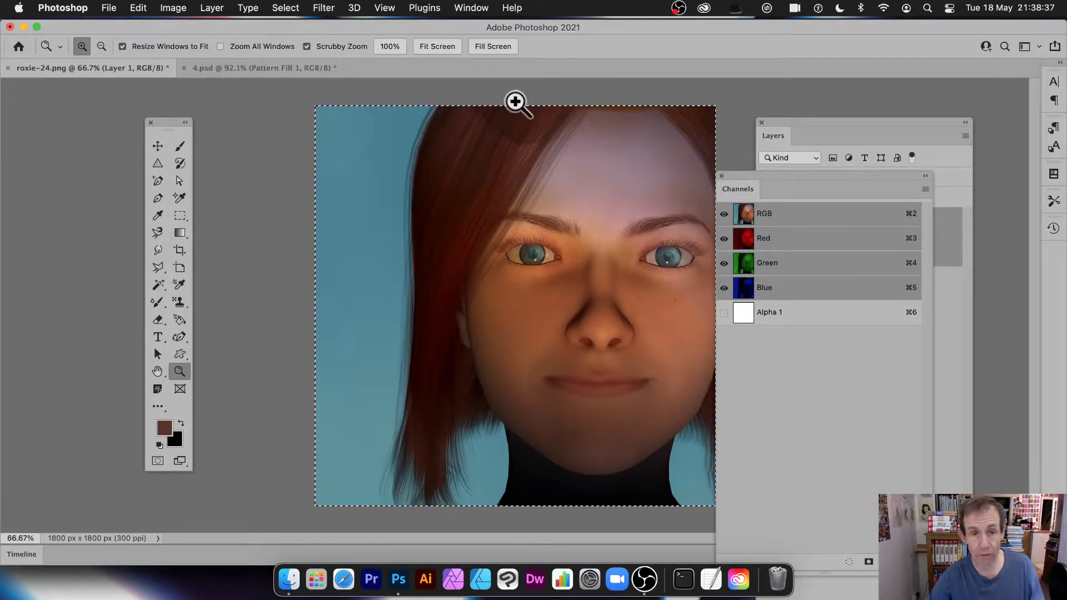
click(139, 8)
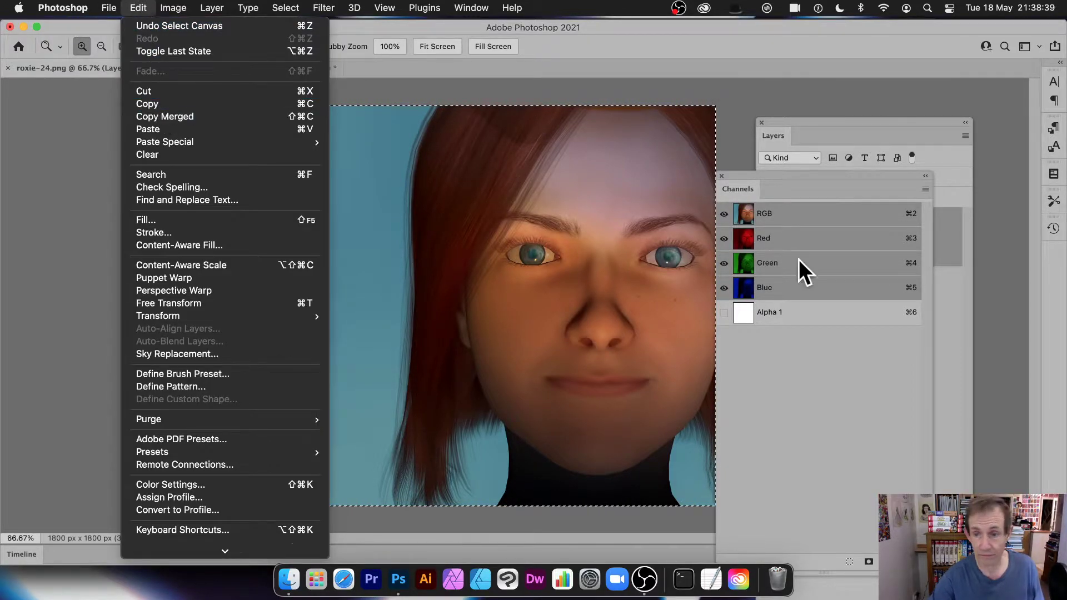
click(774, 315)
click(774, 315)
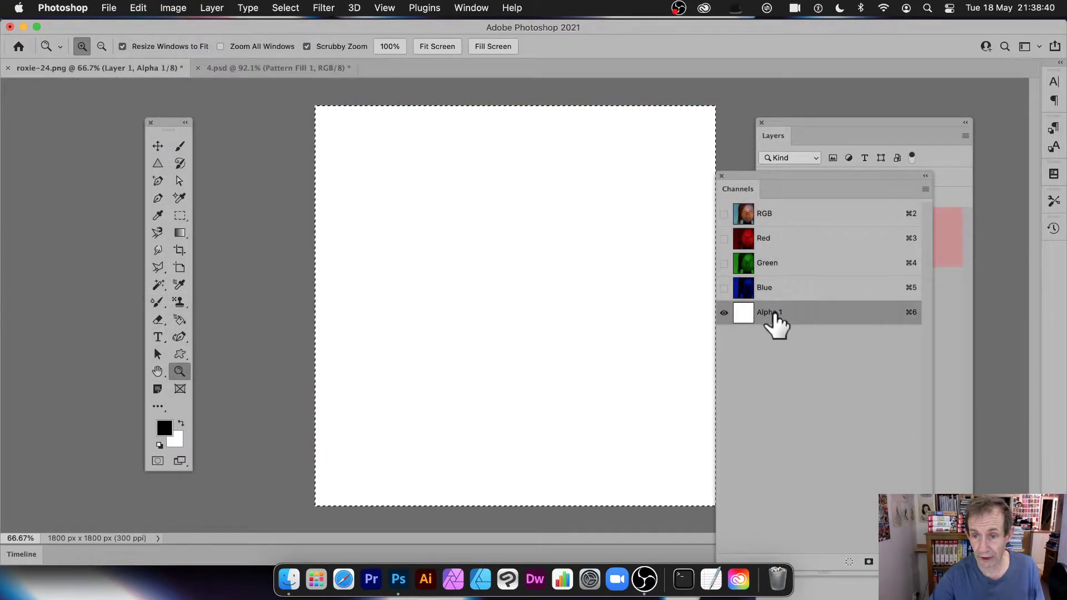
click(138, 7)
click(167, 129)
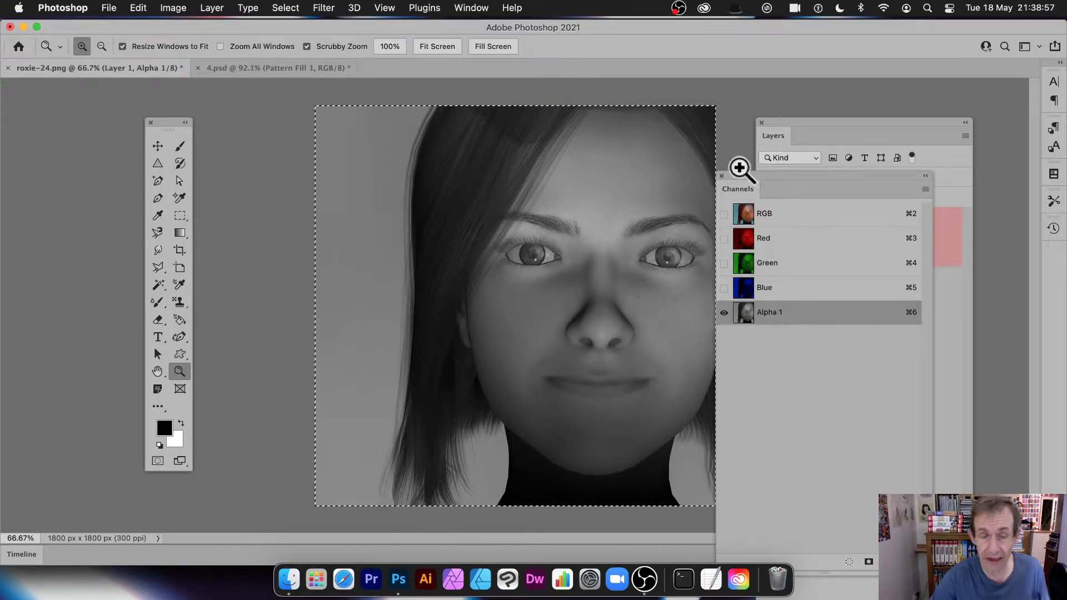
click(287, 8)
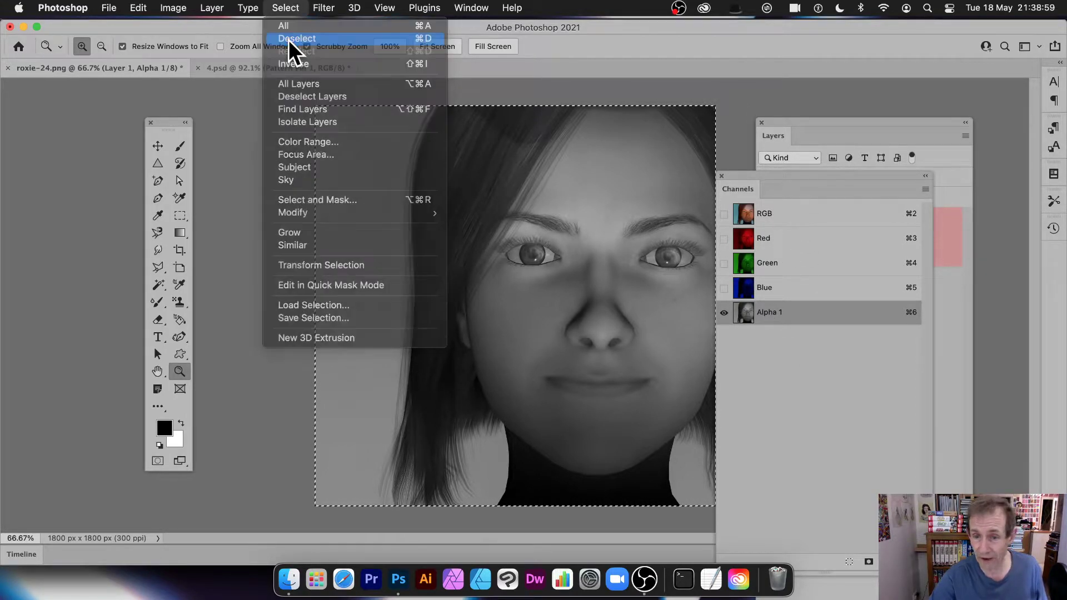
Deselect the canvas and open Texturizer on Alpha 1, trying scaling 72 with shallower relief.
click(294, 36)
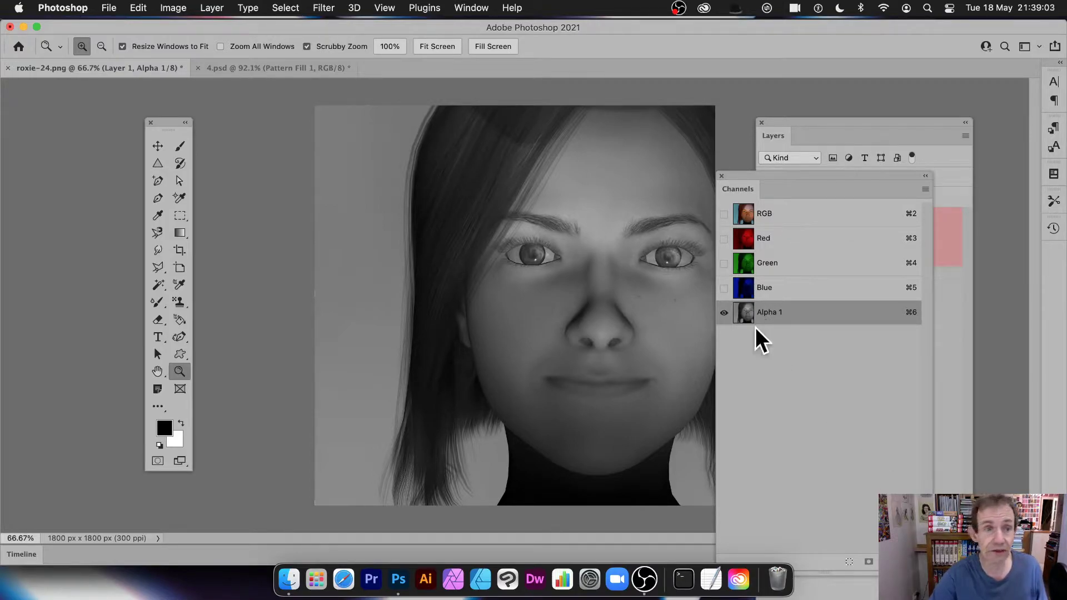
click(324, 8)
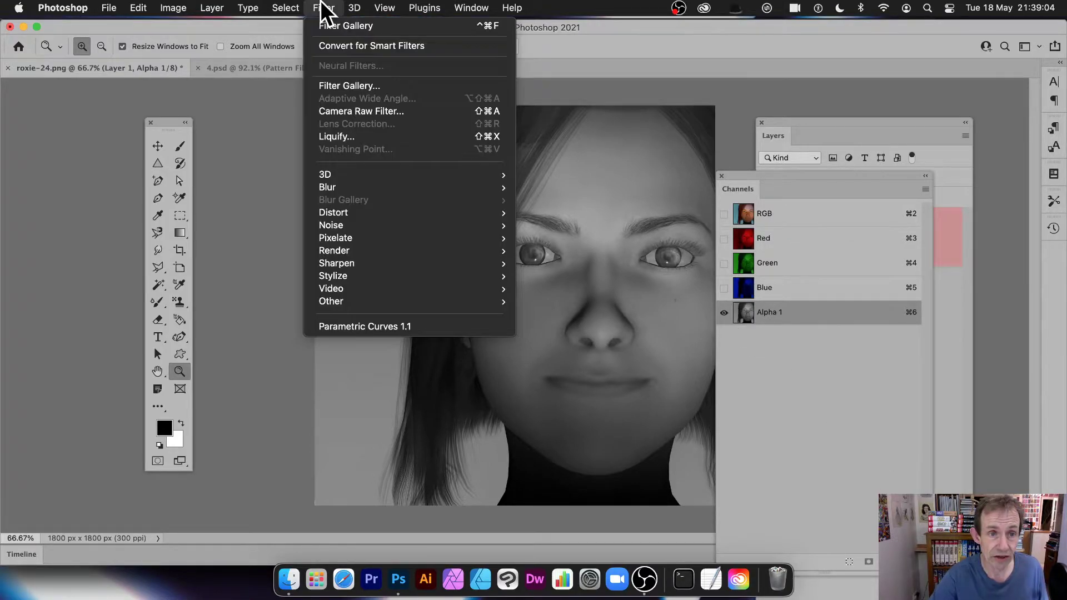
click(350, 87)
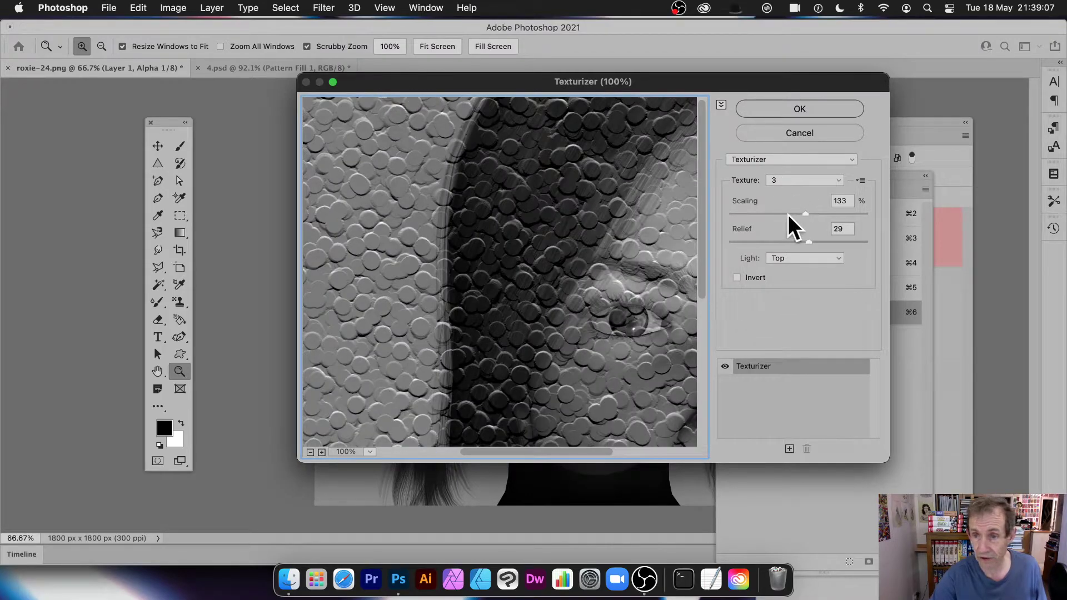
drag(805, 214, 753, 215)
mouse_move(809, 242)
mouse_down()
mouse_move(775, 243)
mouse_move(794, 242)
mouse_up()
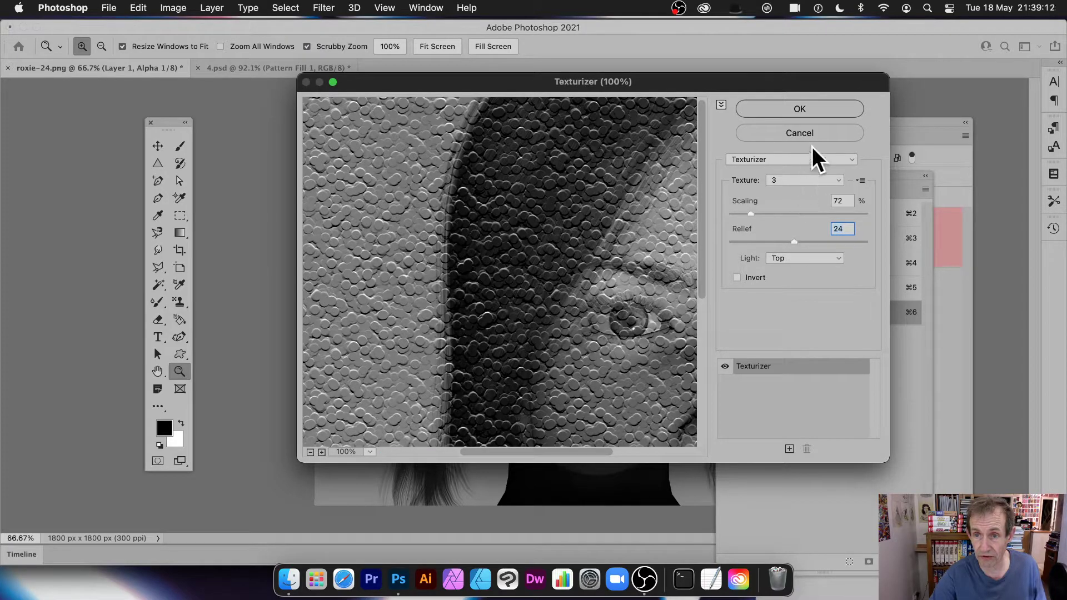
Load 4.psd as the texture at 99% scaling, apply it, and return to the RGB view.
click(861, 180)
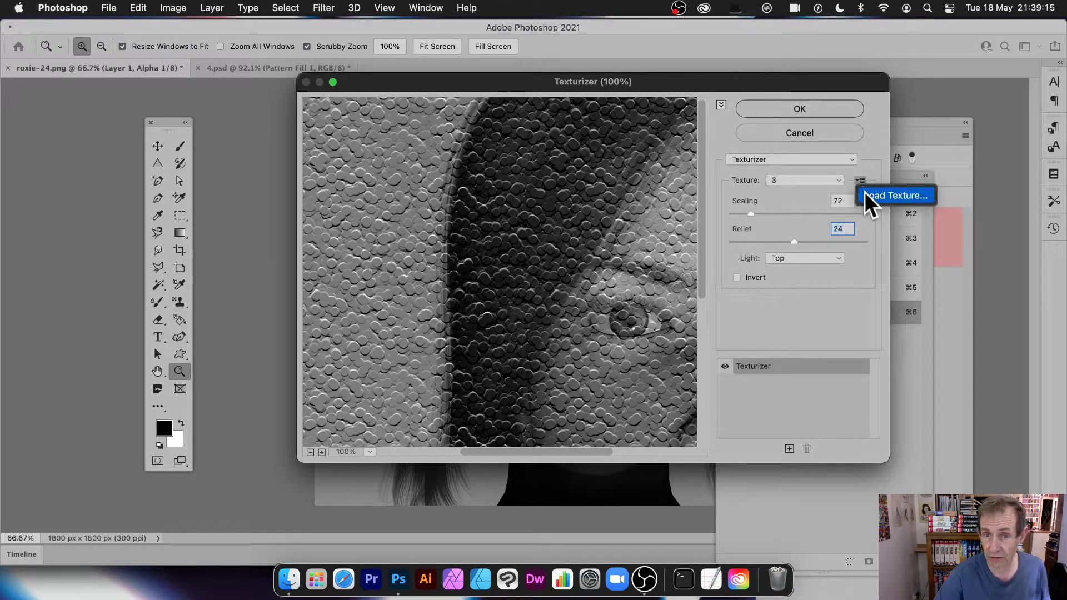
click(531, 191)
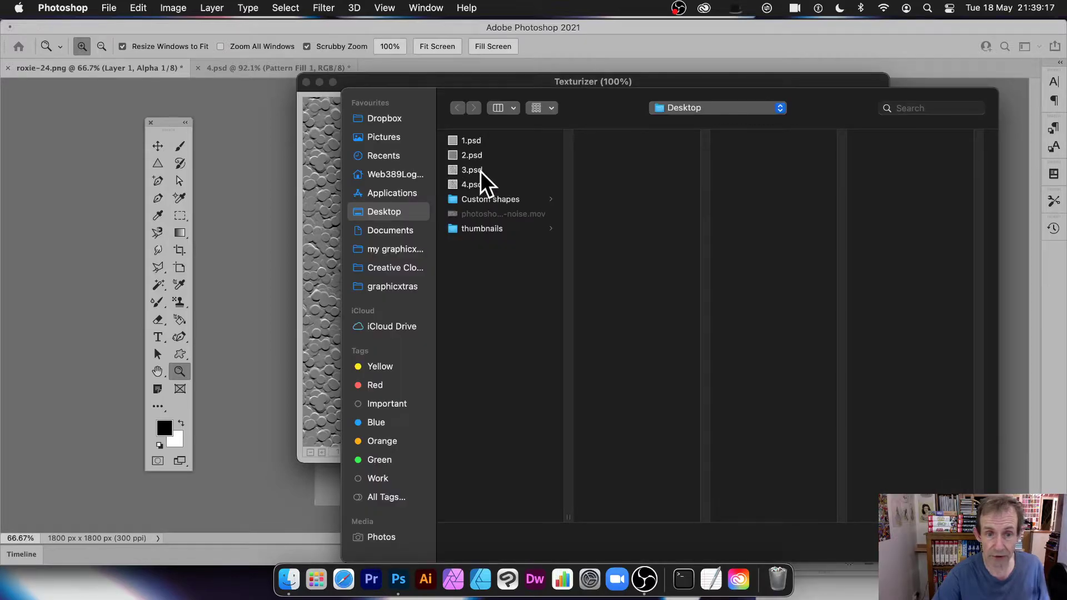
click(471, 156)
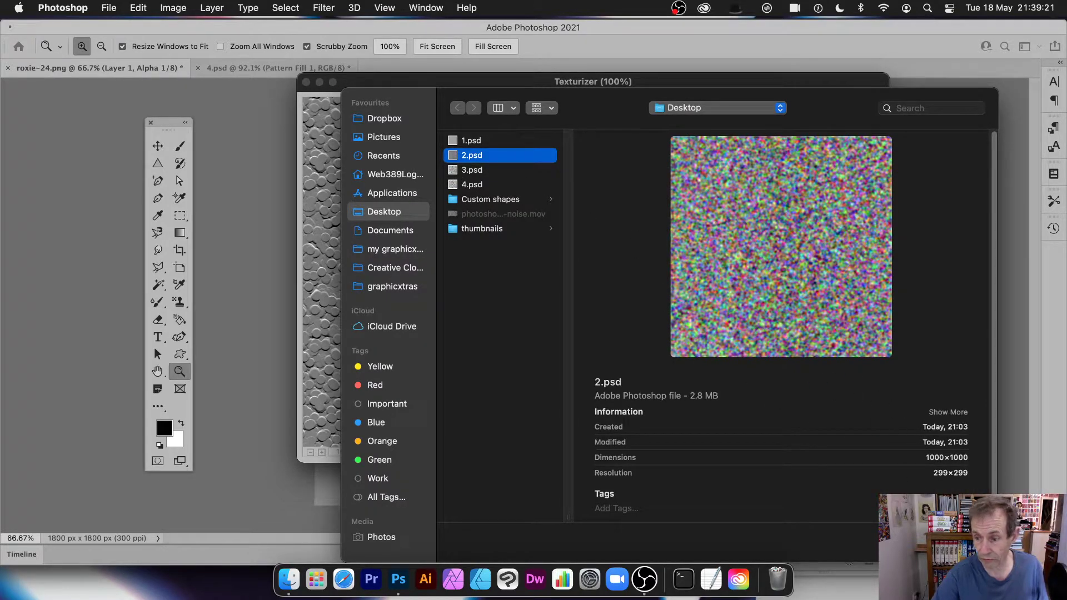
key(Return)
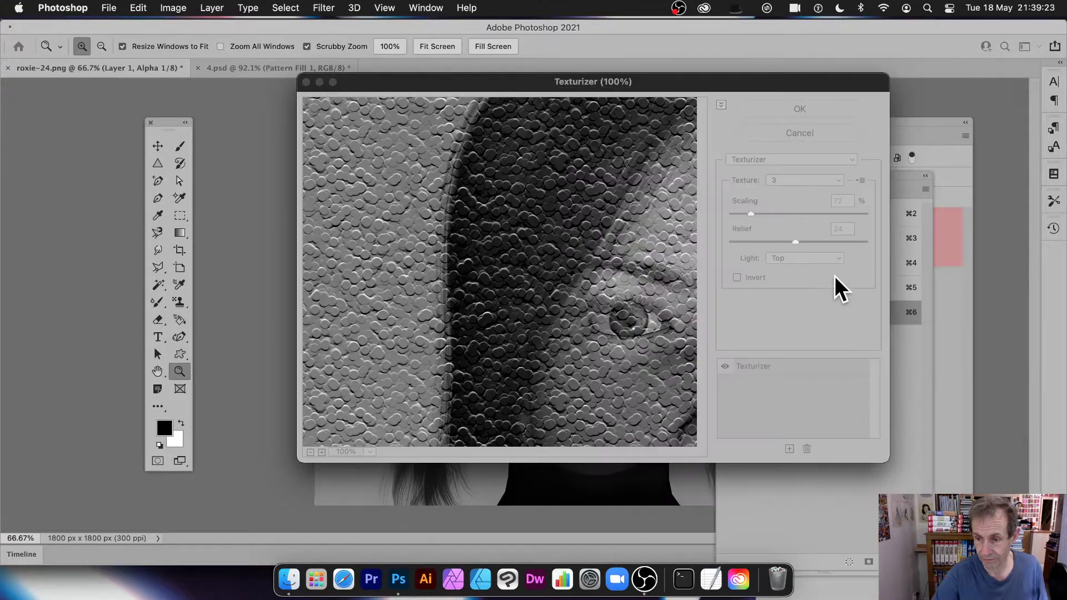
drag(623, 251, 500, 147)
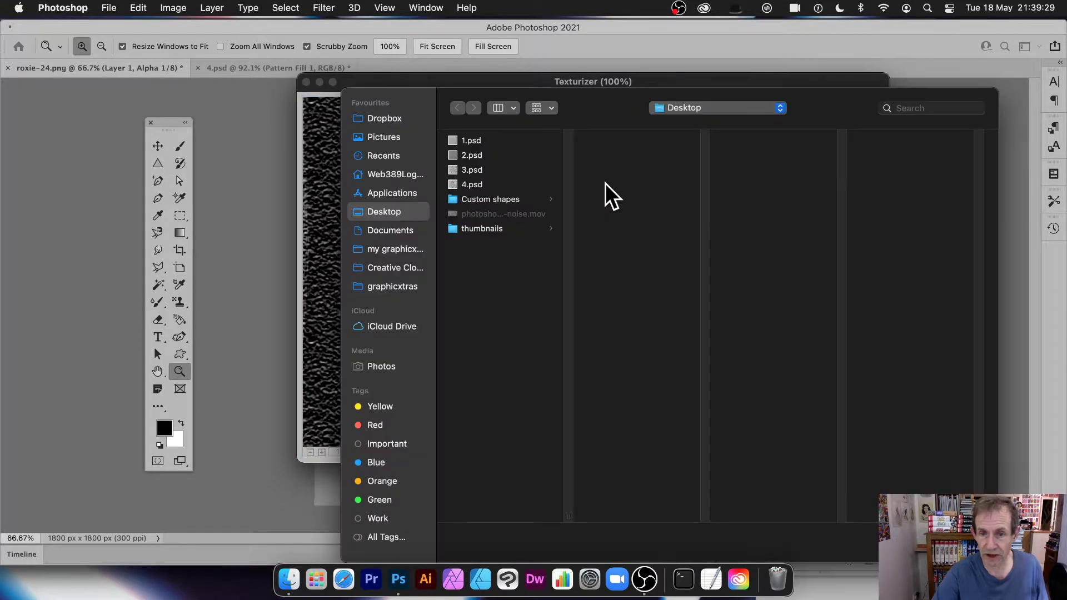
click(484, 184)
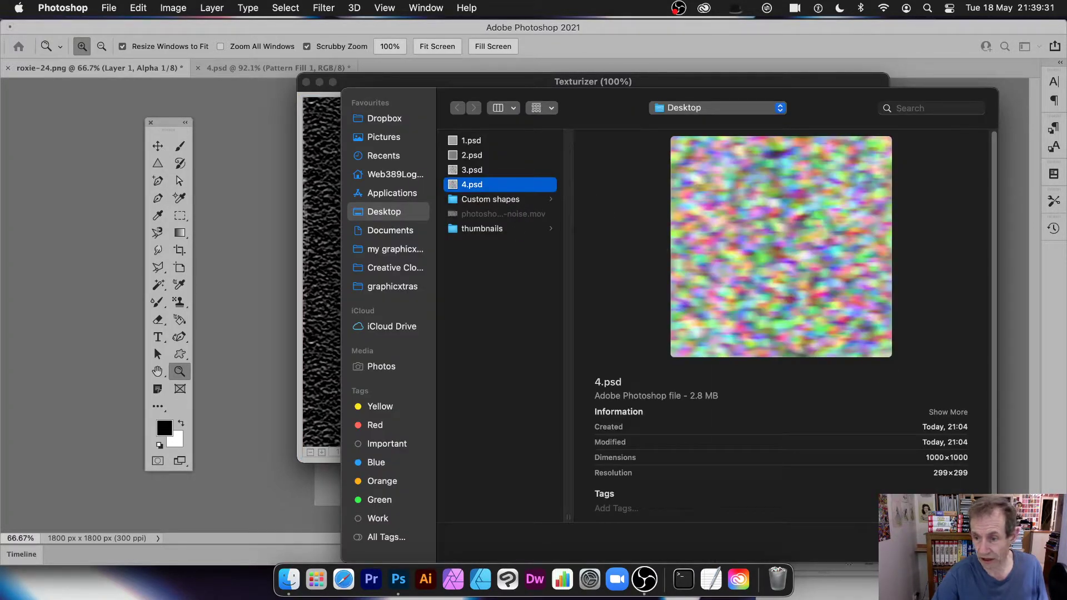
key(Return)
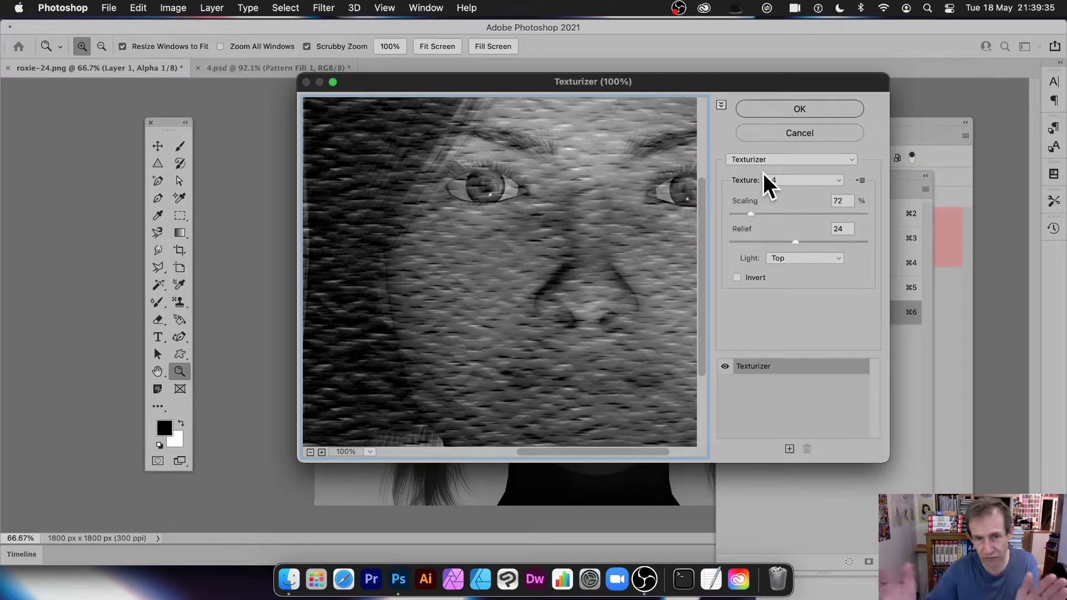
click(776, 214)
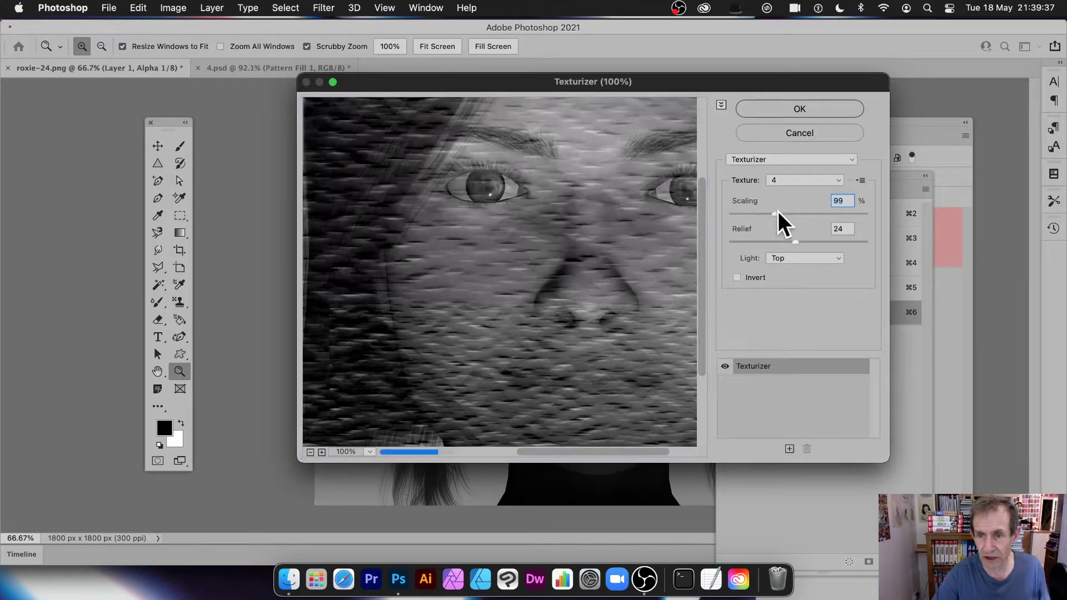
click(805, 113)
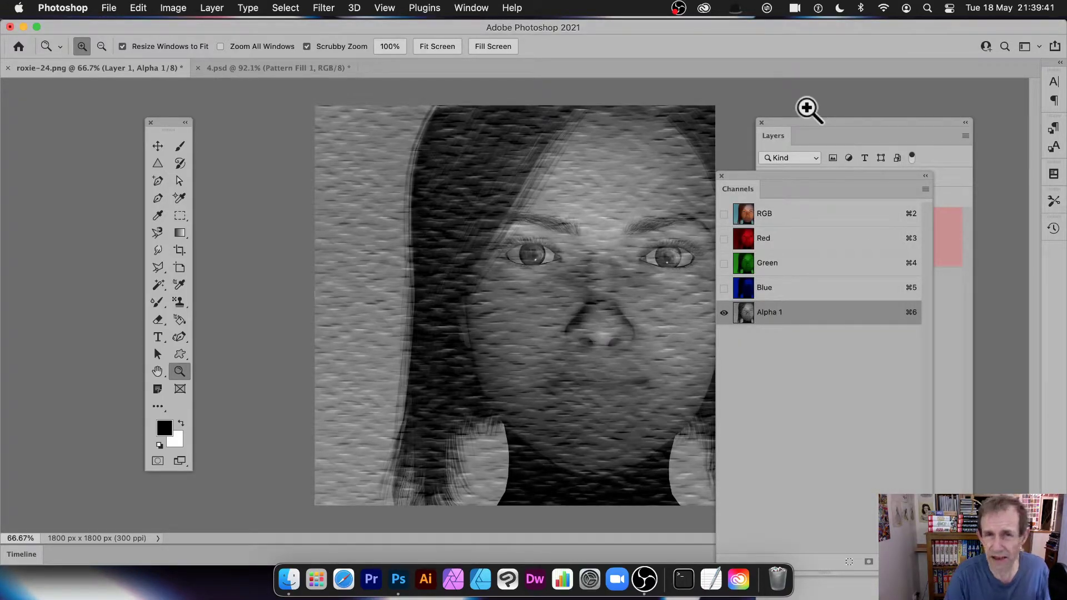
click(773, 214)
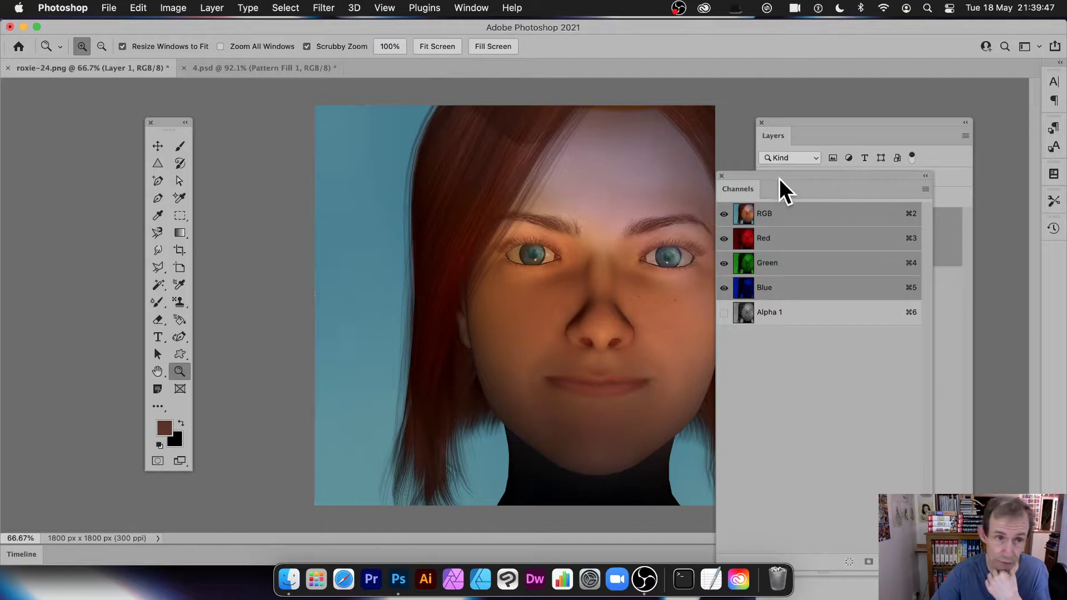
Load a selection from the Alpha 1 channel via Select > Load Selection.
click(285, 7)
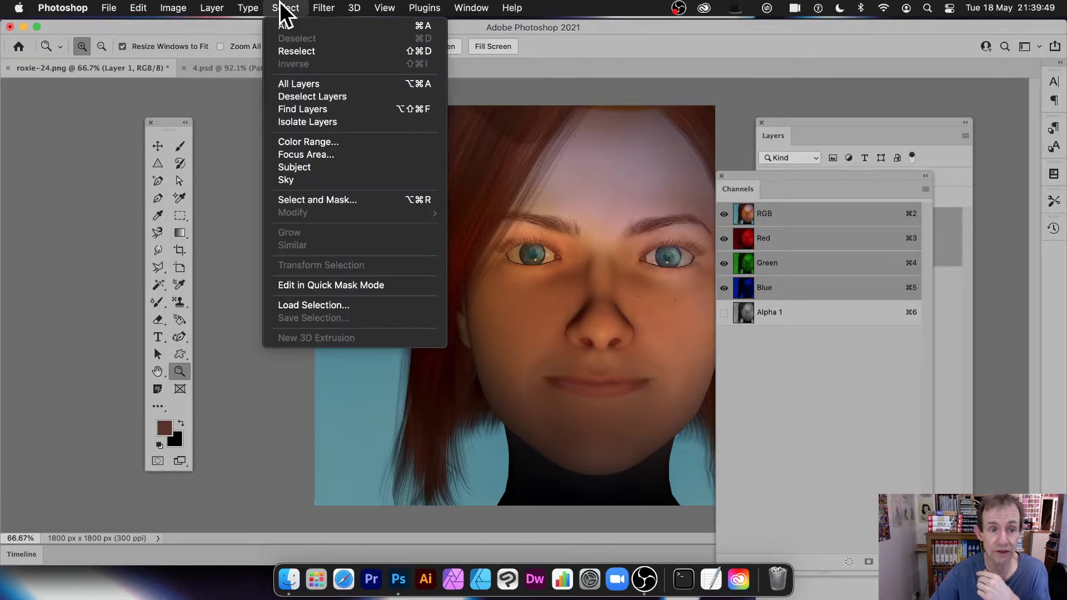
click(318, 302)
click(623, 240)
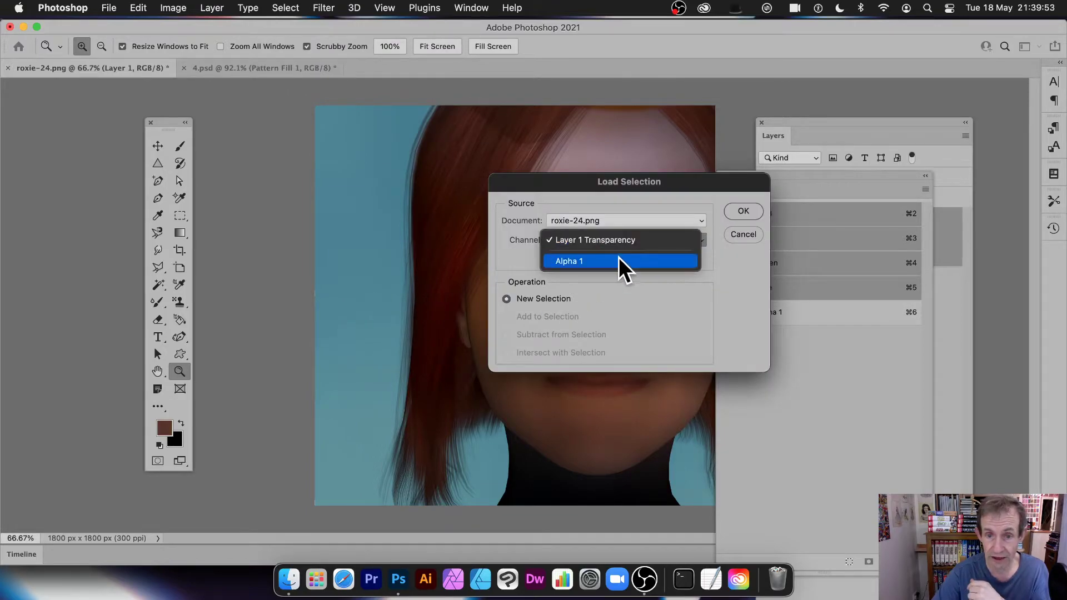
click(615, 260)
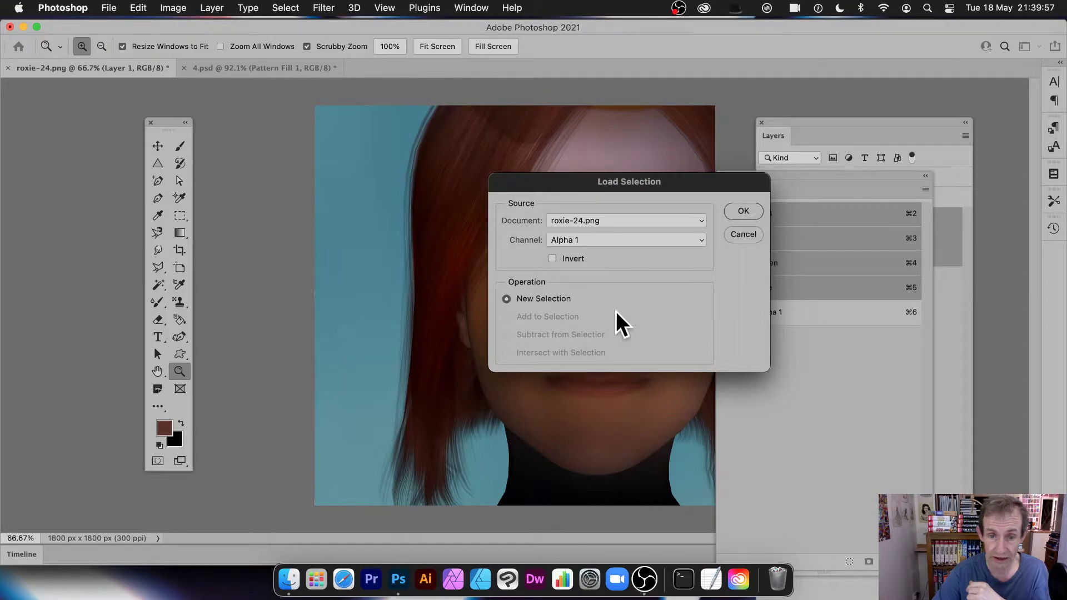
click(744, 211)
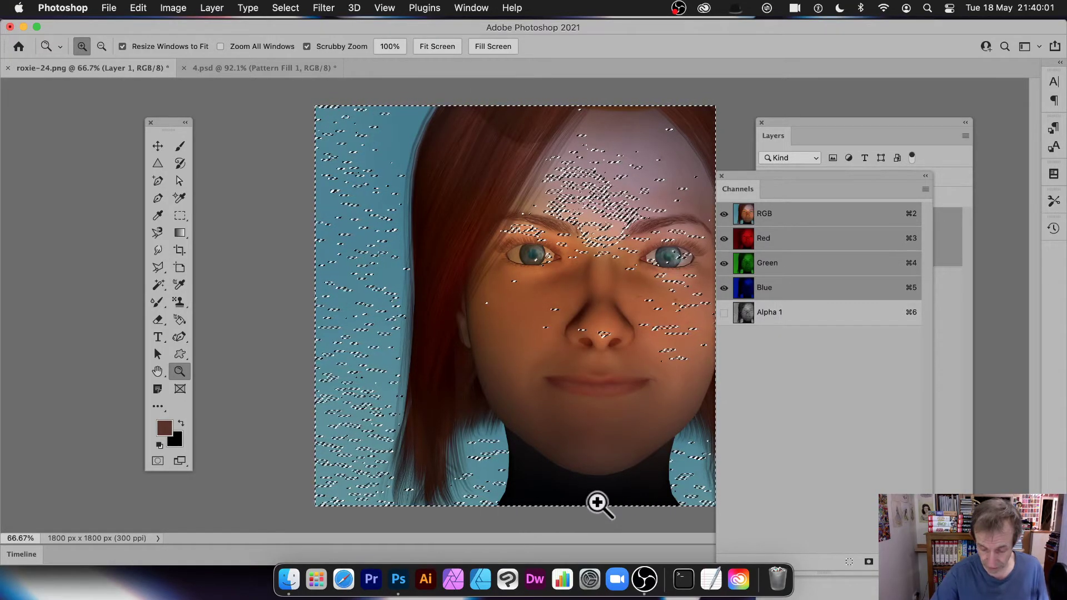
Try a Difference gradient across the selection, then undo it.
click(180, 232)
drag(395, 191, 686, 373)
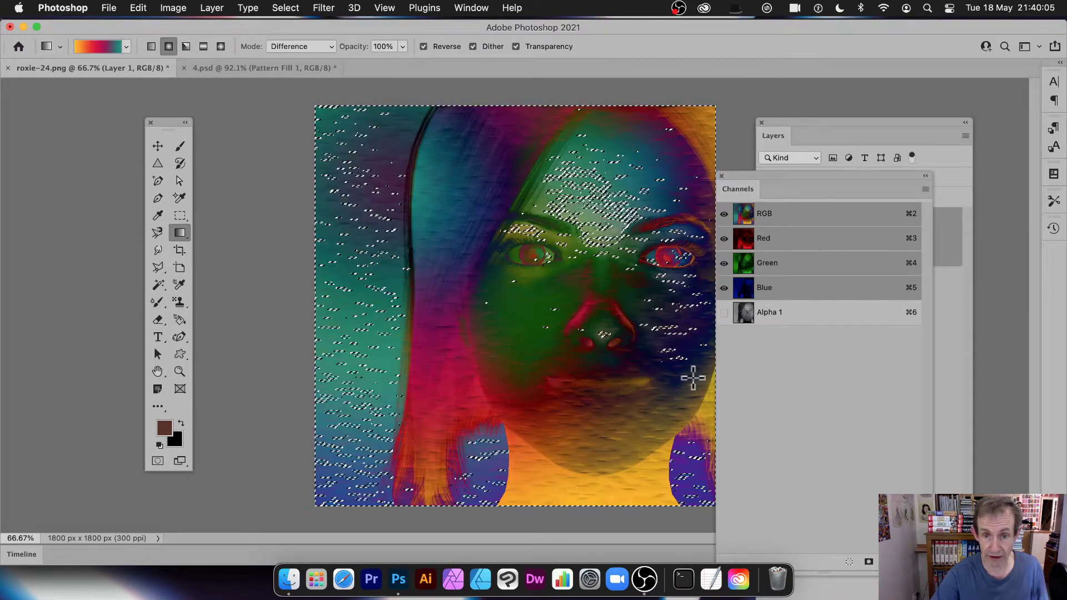
key(super+z)
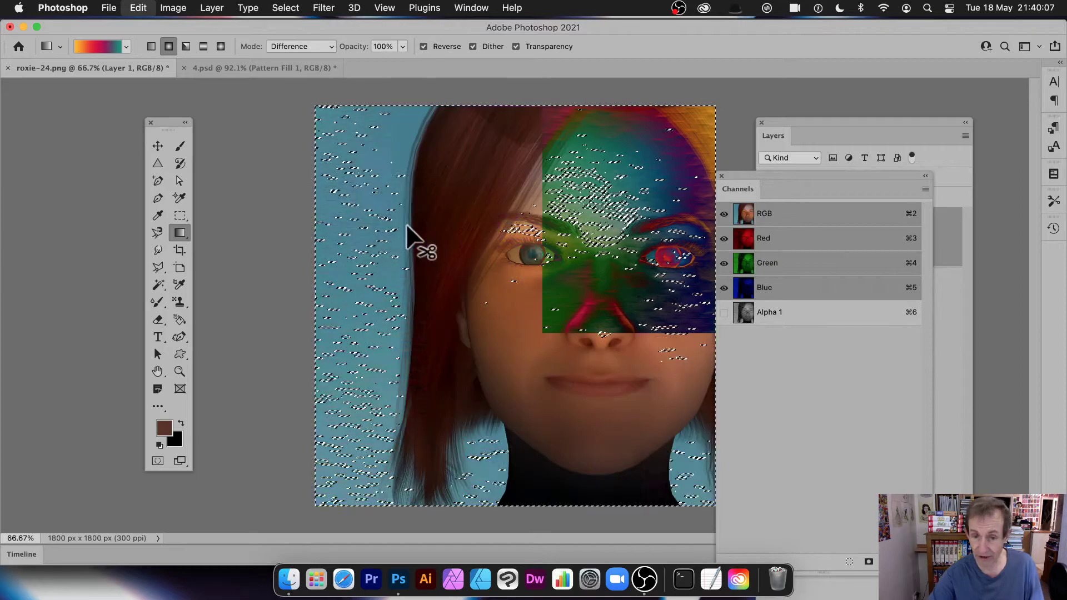
Copy the Alpha 1 selection, deselect, and paste it as the new Layer 2.
click(139, 8)
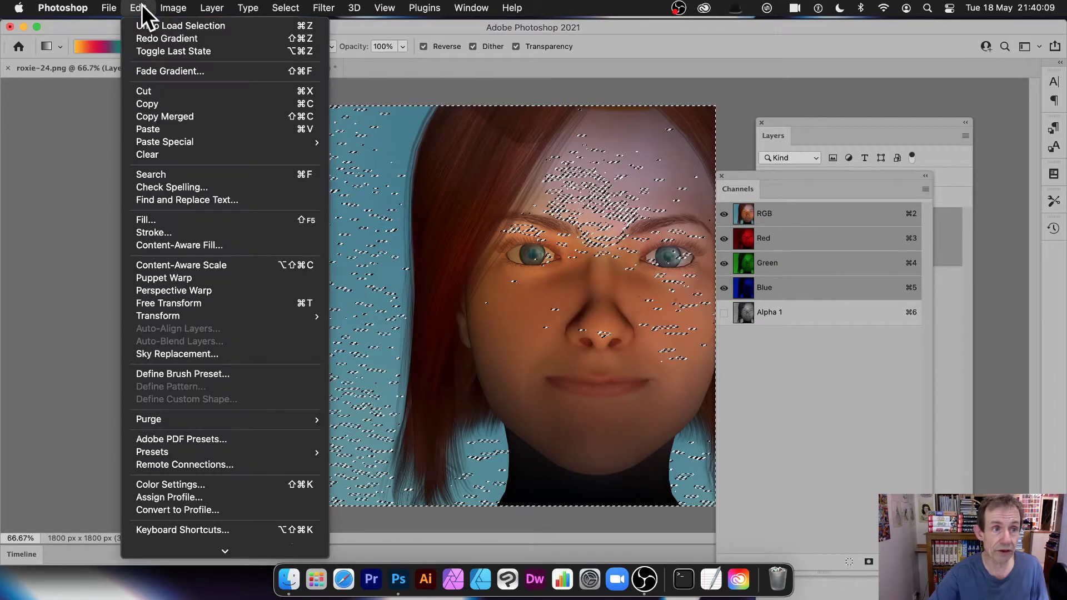
click(153, 106)
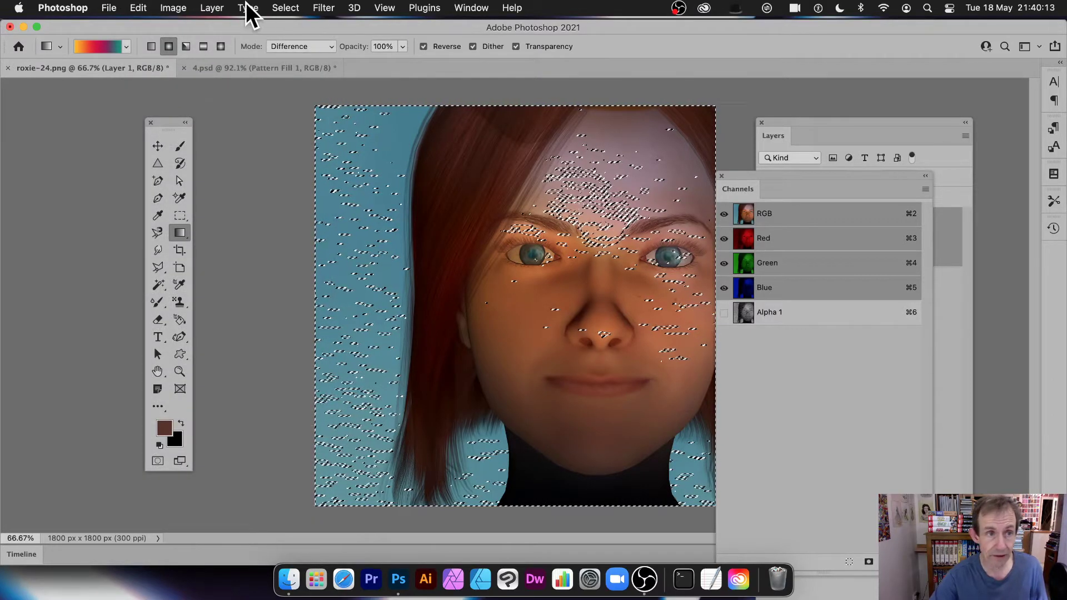
click(287, 7)
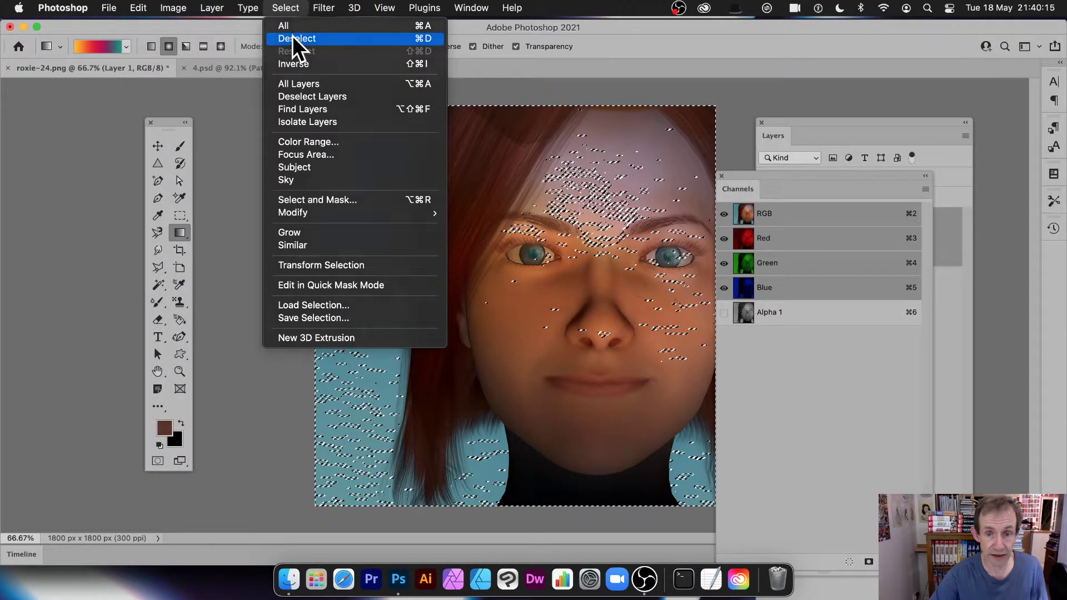
click(292, 36)
key(super+v)
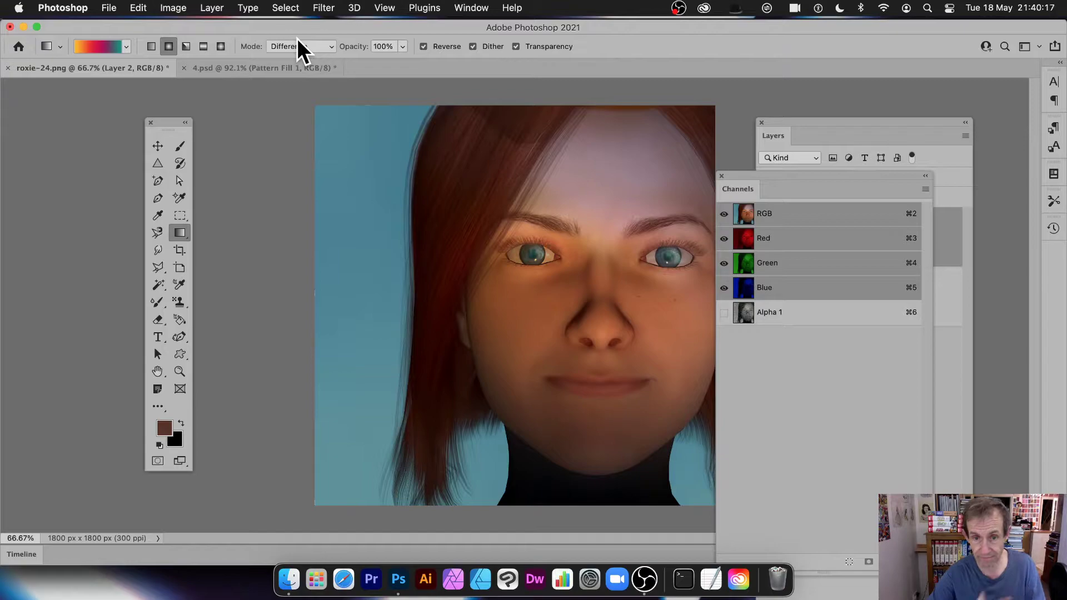
Switch to the Move tool and show the Layers panel with Layer 2 over Layer 1.
click(158, 146)
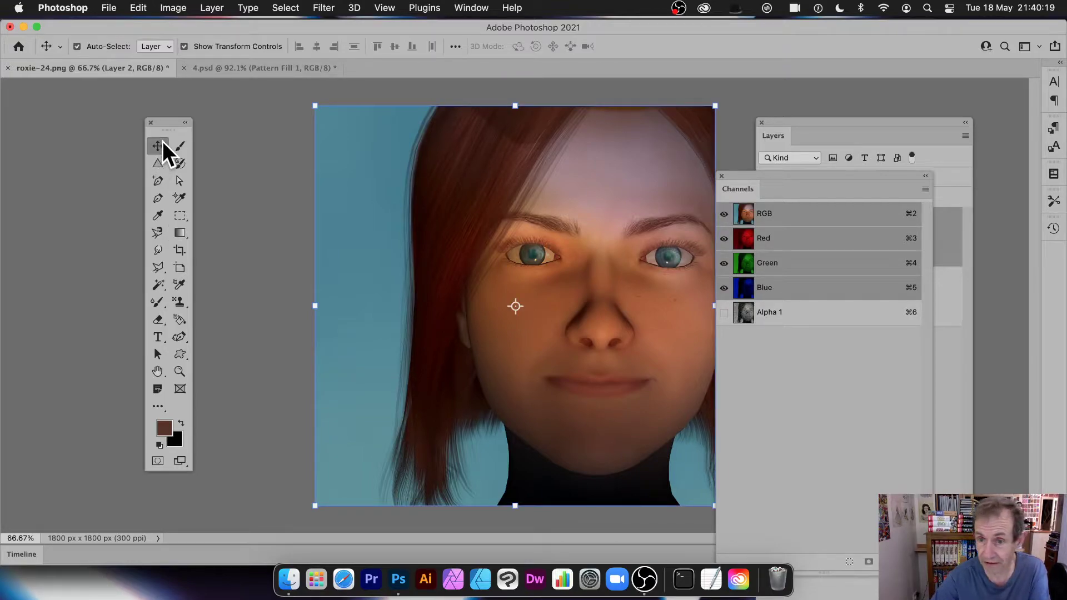
click(783, 133)
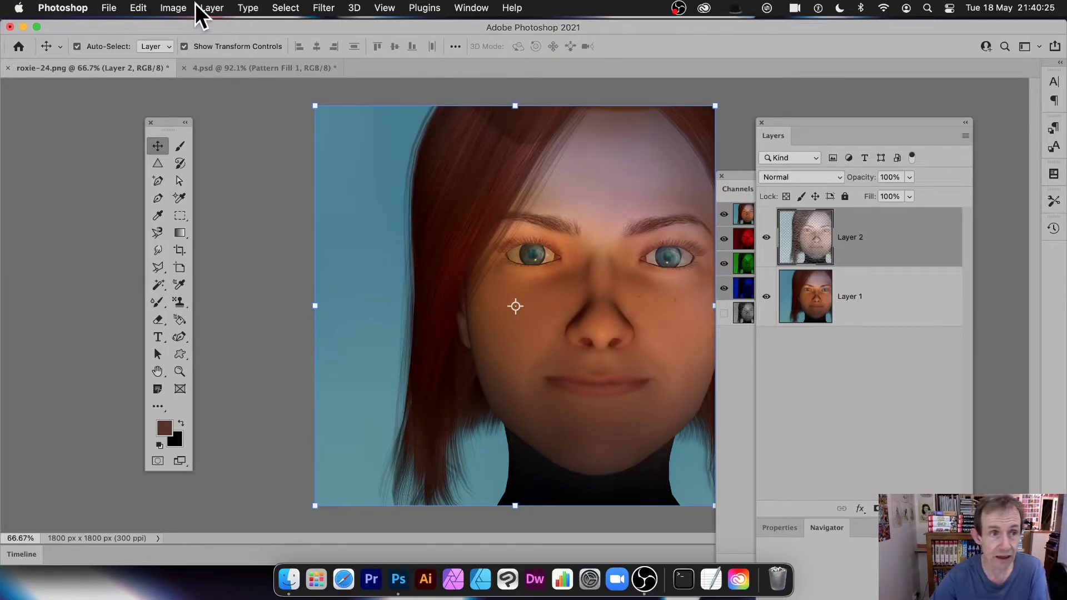
click(174, 8)
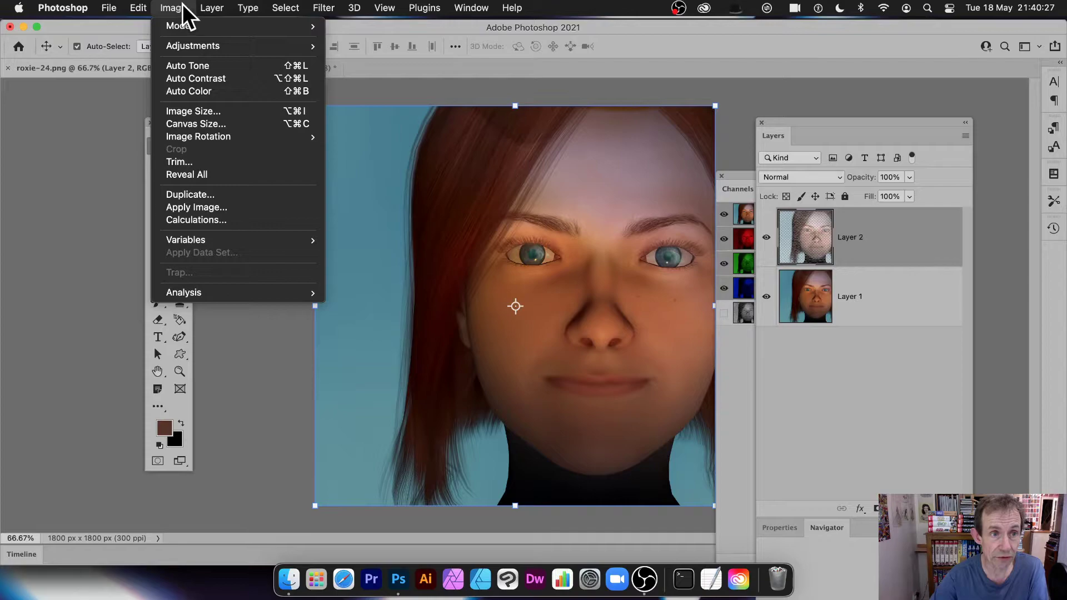
Give Layer 2 an Outer Bevel emboss: depth 344%, size 16 px, angle -166°, altitude 37°.
mouse_move(211, 7)
mouse_move(246, 143)
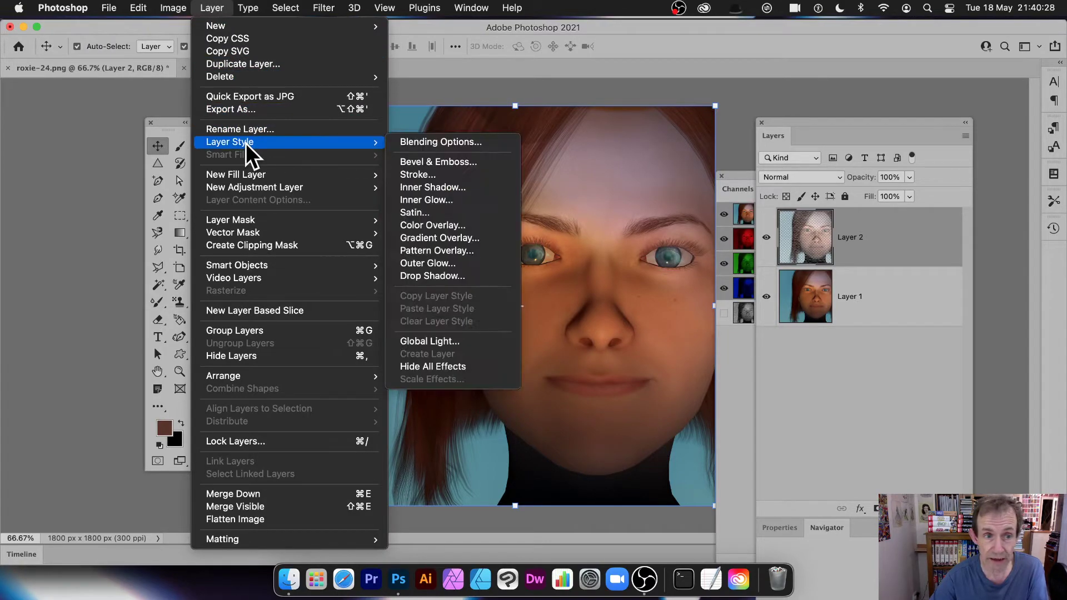
click(429, 157)
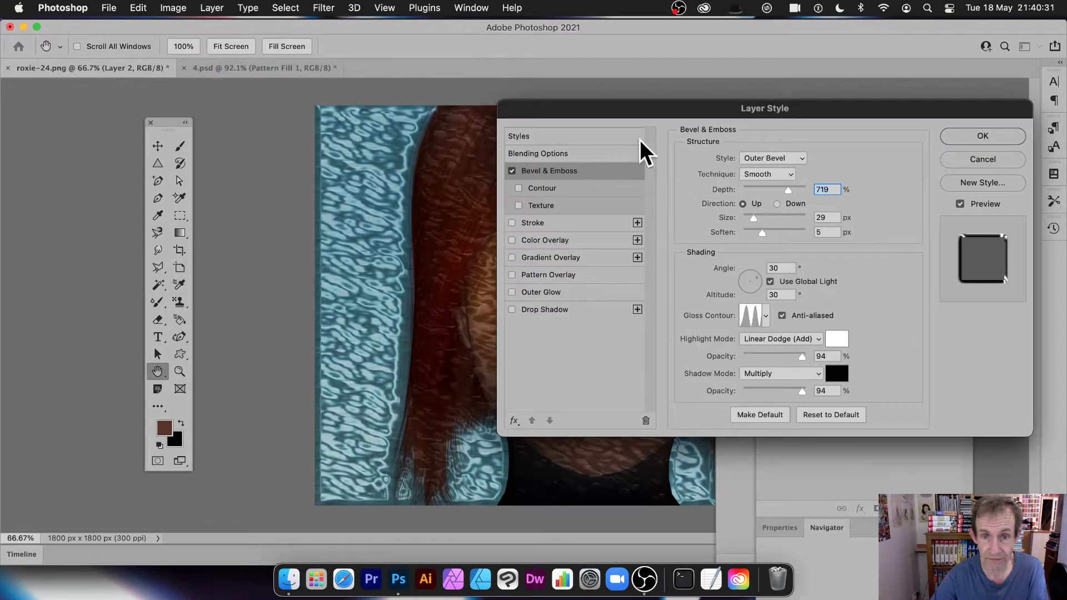
drag(605, 108, 700, 105)
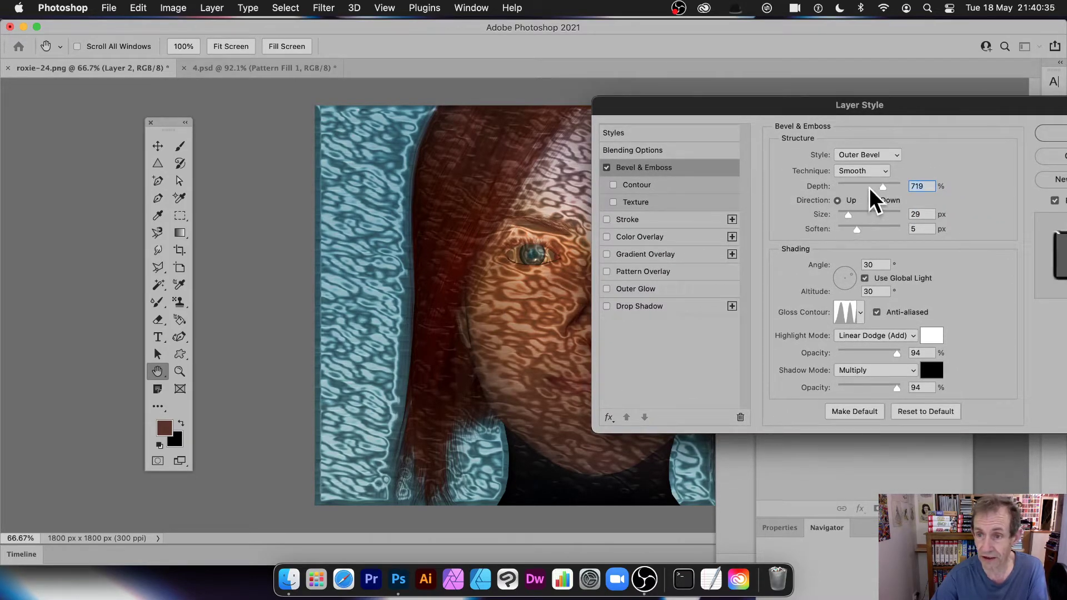
drag(869, 188, 852, 223)
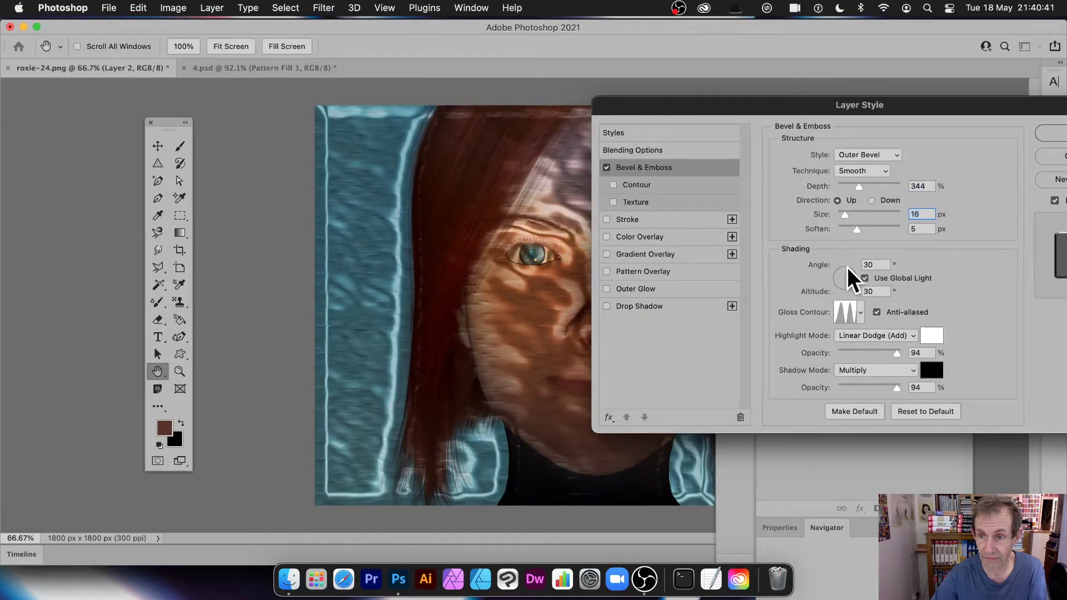
click(850, 279)
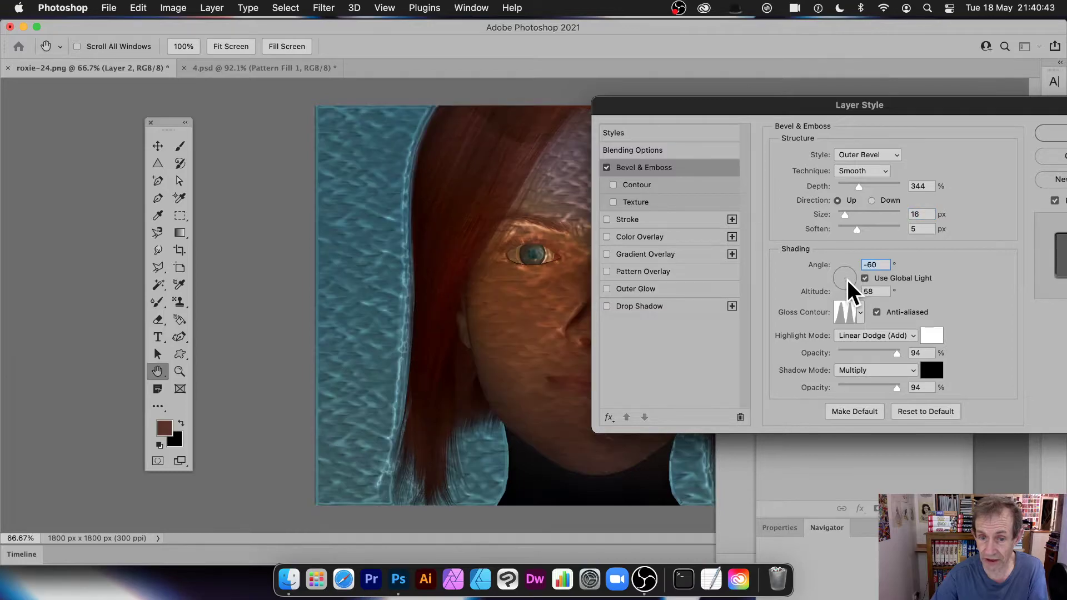
drag(848, 281, 840, 279)
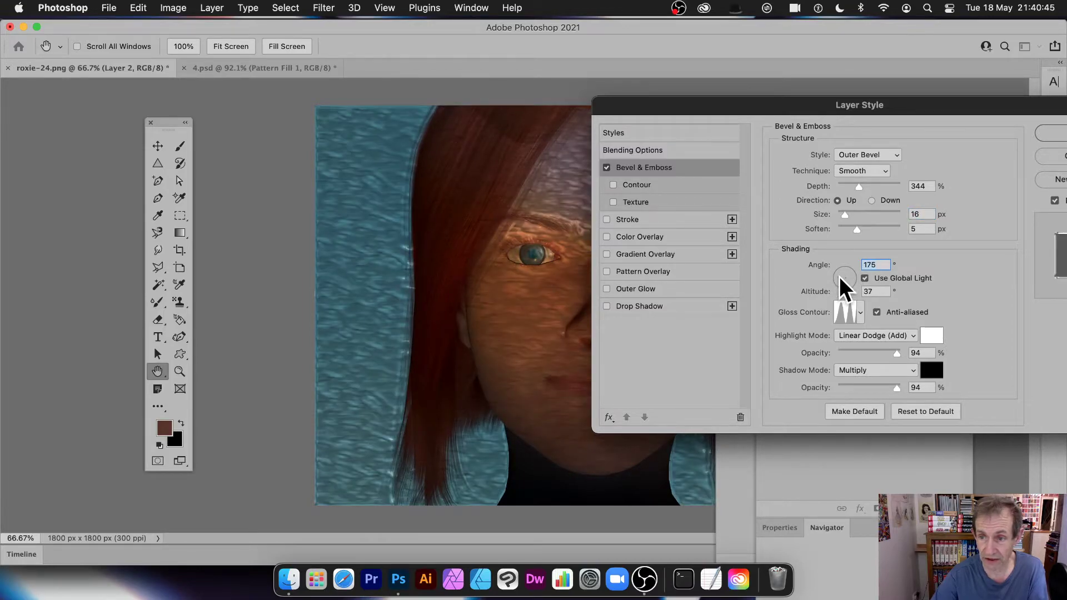
click(841, 279)
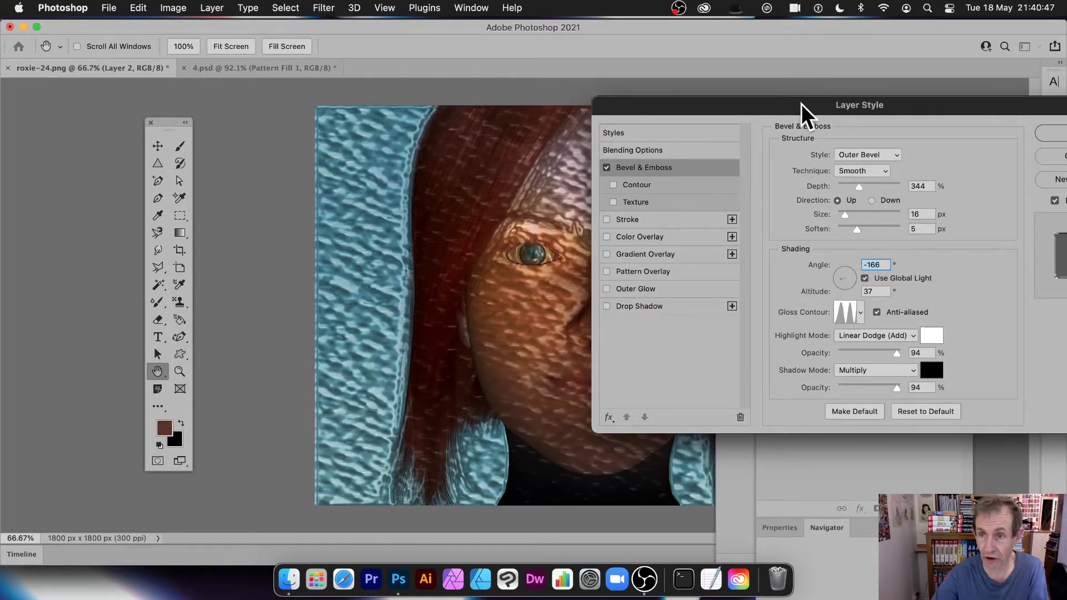
drag(800, 110, 854, 110)
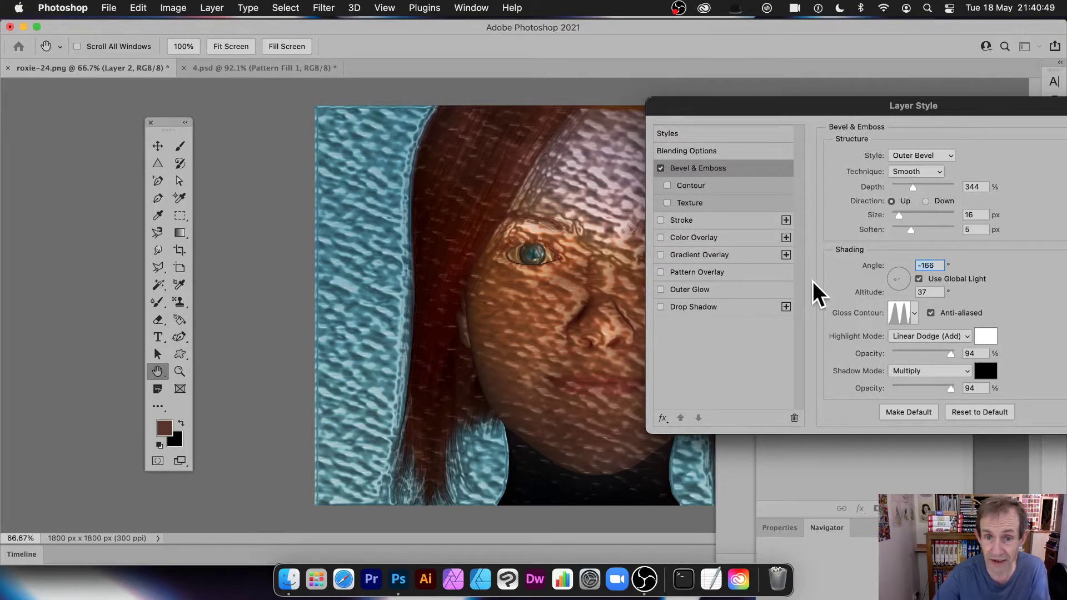
click(692, 186)
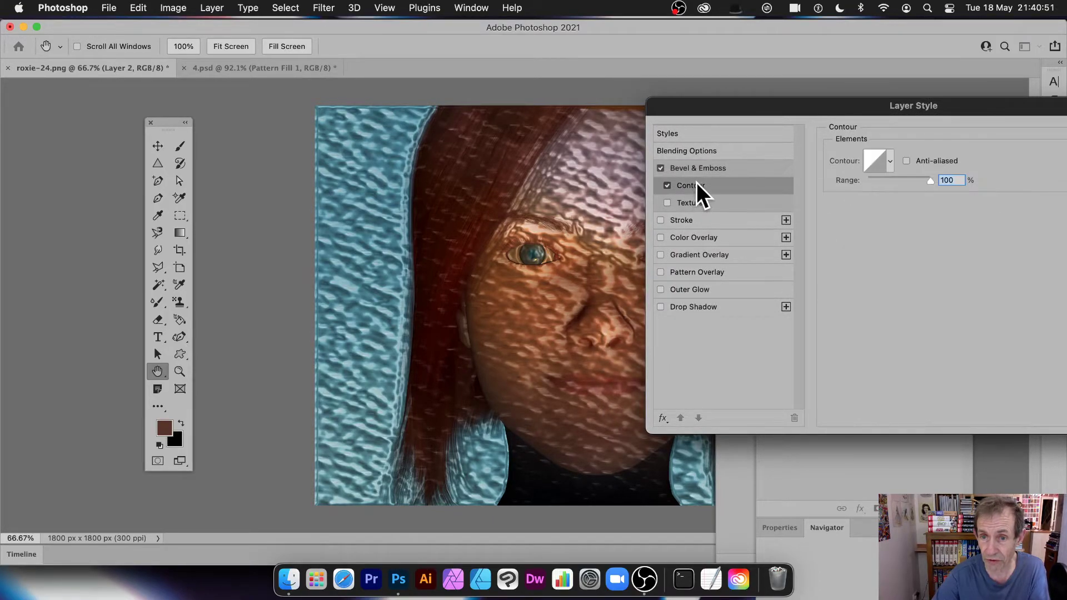
click(890, 161)
click(873, 192)
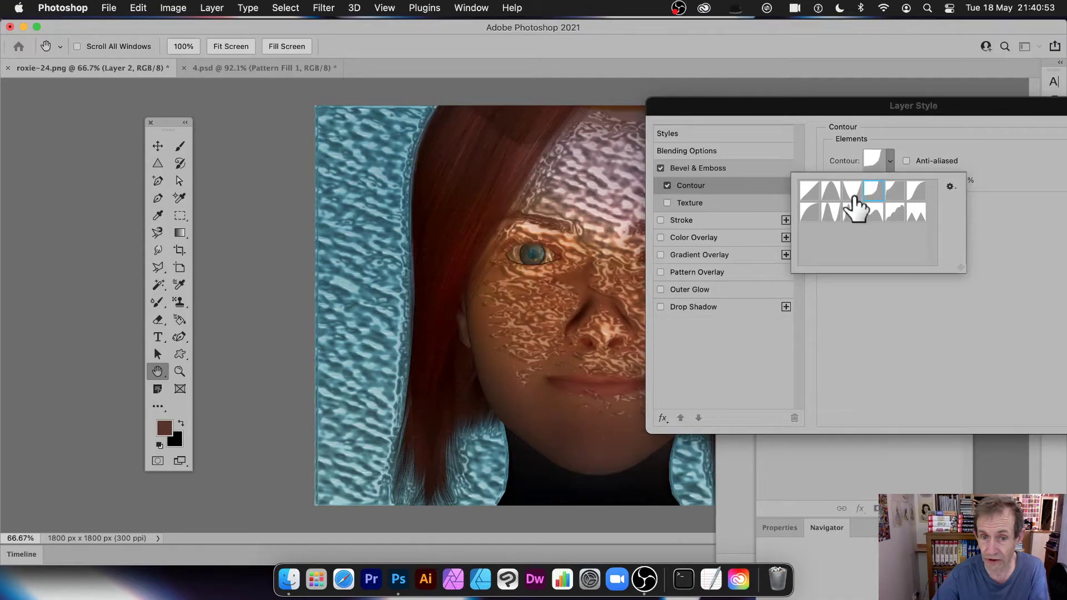
click(851, 214)
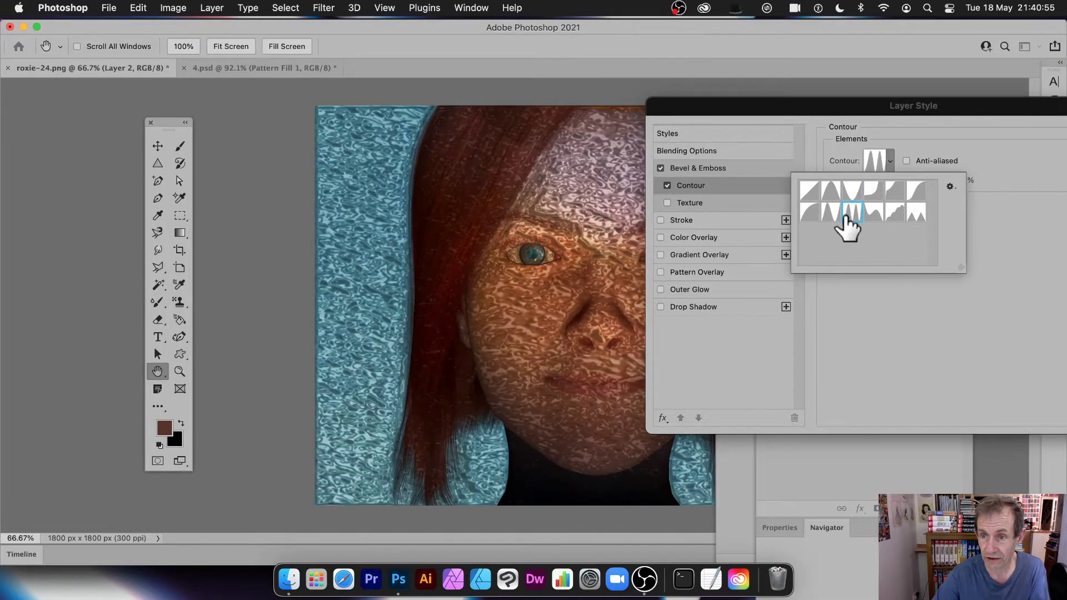
click(832, 214)
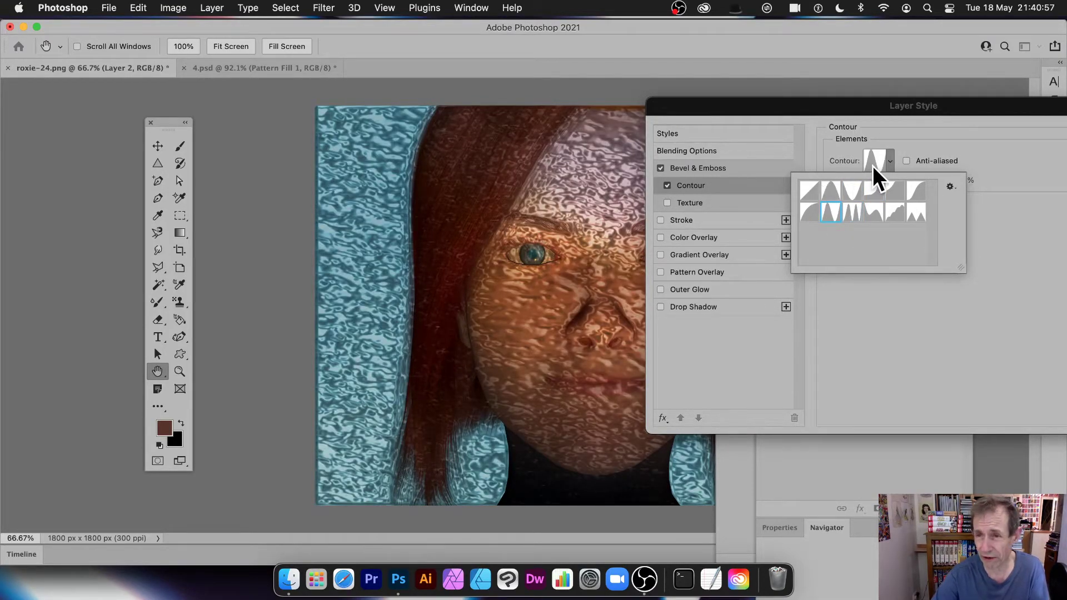
click(872, 161)
drag(546, 362, 535, 259)
click(636, 172)
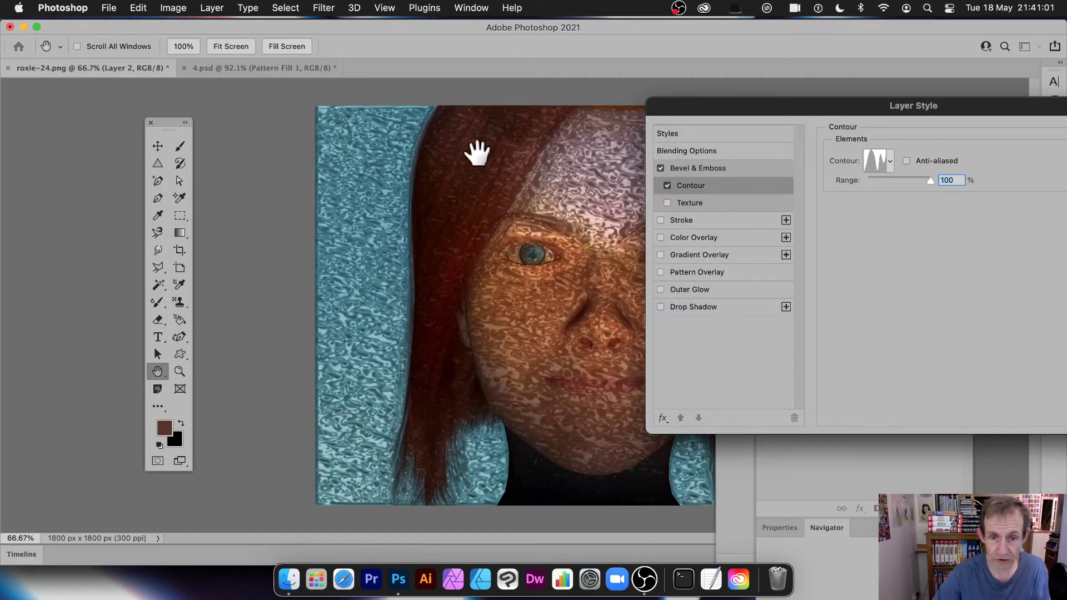
click(667, 185)
Give the Bevel & Emboss a Linear gloss contour and compare it on the portrait.
click(694, 168)
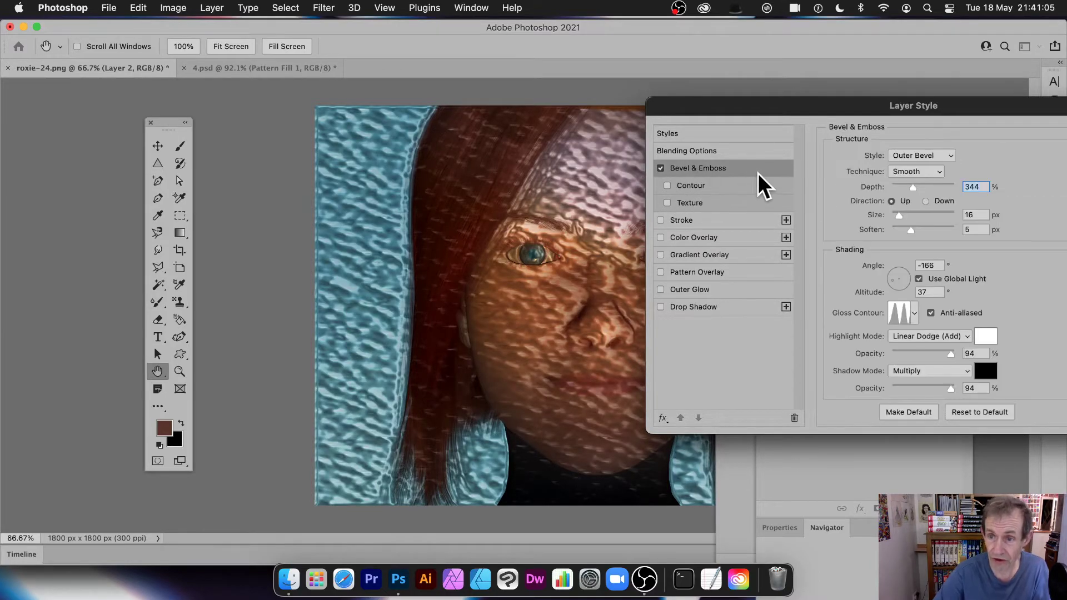
click(914, 315)
click(833, 343)
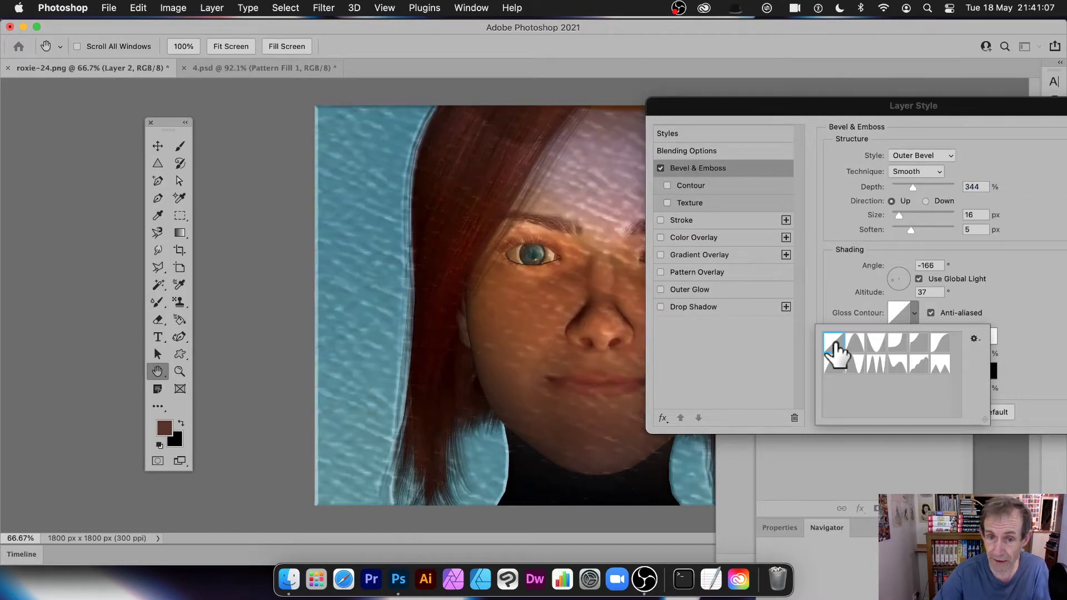
drag(805, 110, 783, 119)
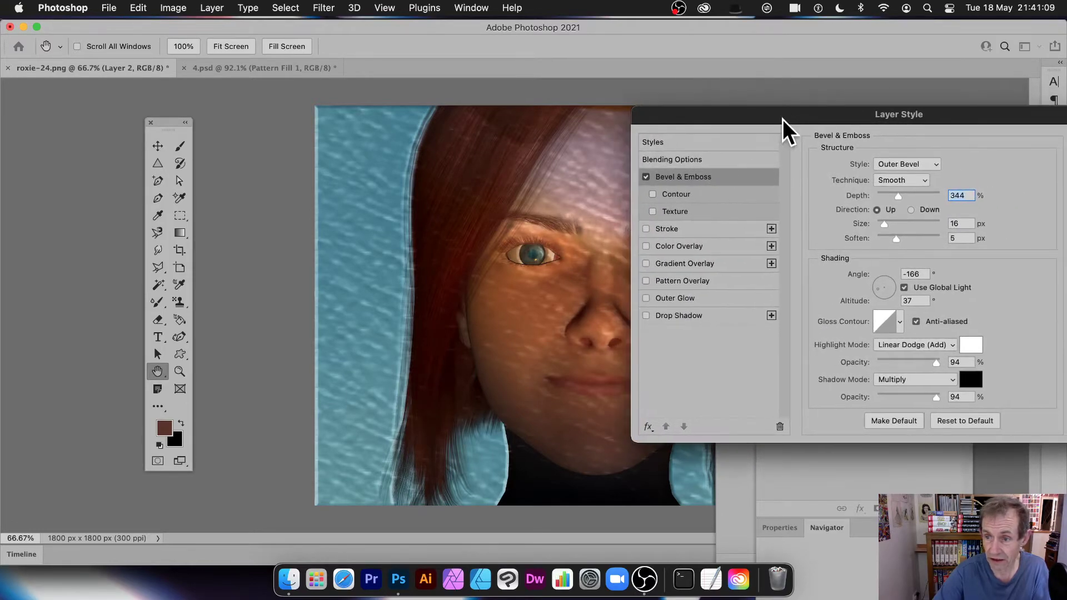
Relight the bevel at -38° angle and 11° altitude, then try the third to fifth gloss contour presets.
drag(882, 282, 892, 294)
key(Down)
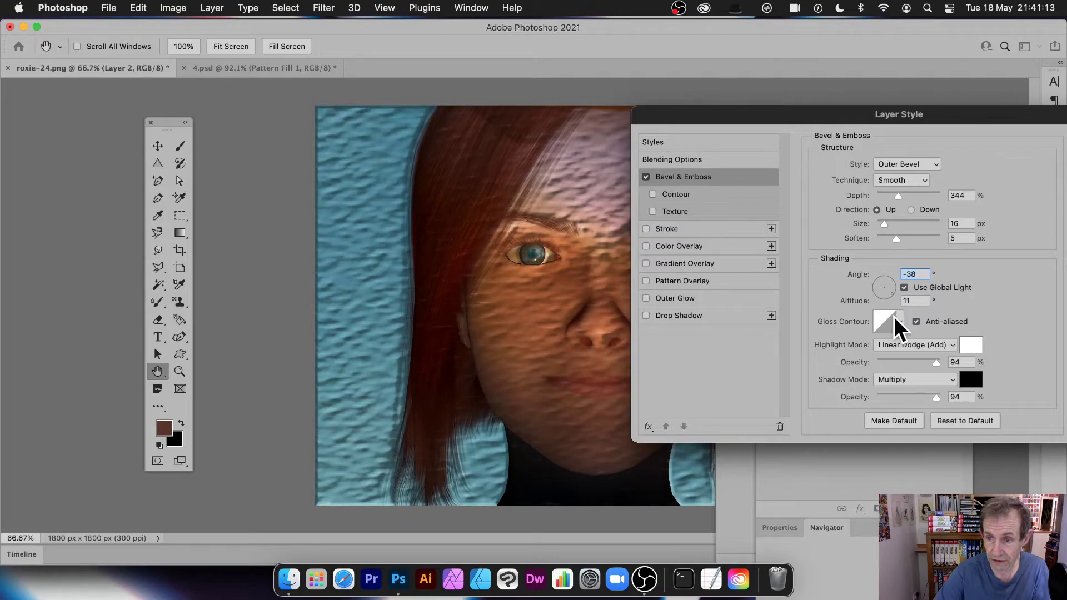
click(899, 321)
click(863, 353)
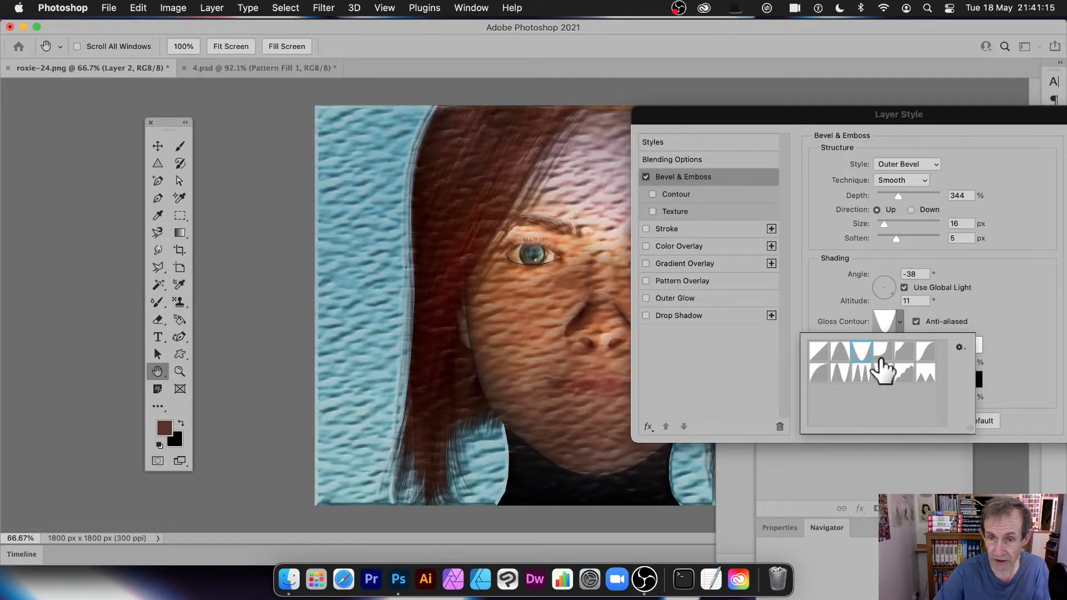
click(882, 352)
click(902, 353)
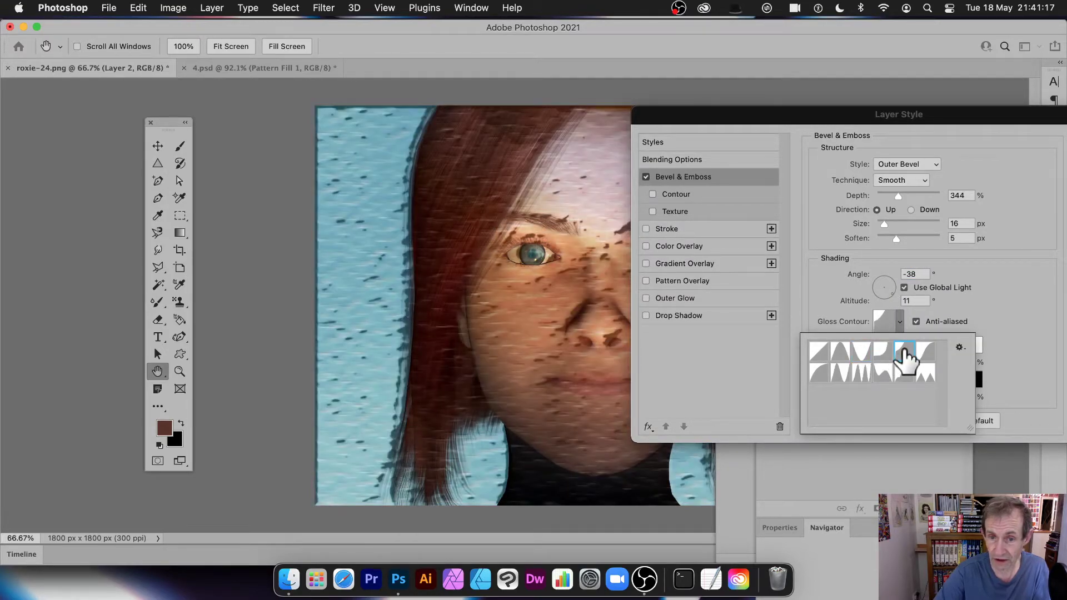
drag(691, 116, 808, 116)
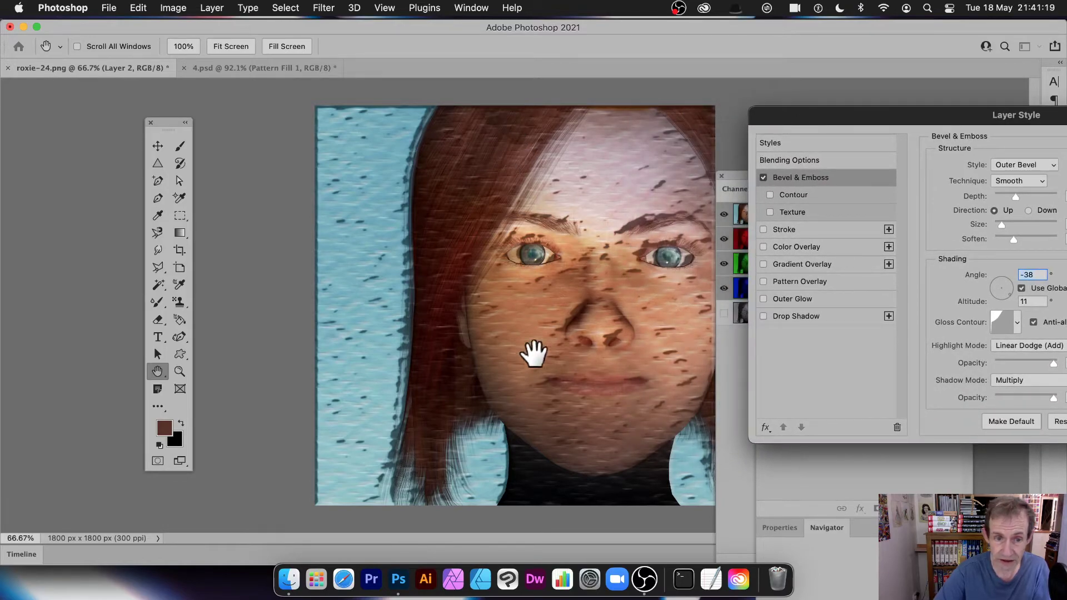
drag(950, 115, 817, 110)
Try the Inner Bevel and Emboss styles, then settle on Pillow Emboss lit at -71° and 0° altitude.
click(884, 160)
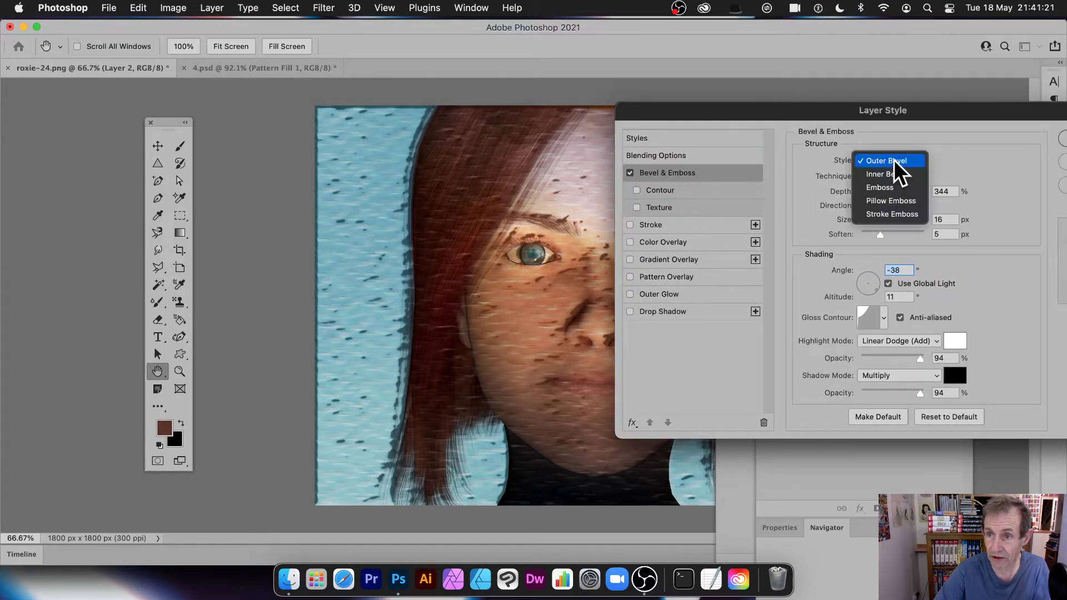
click(893, 169)
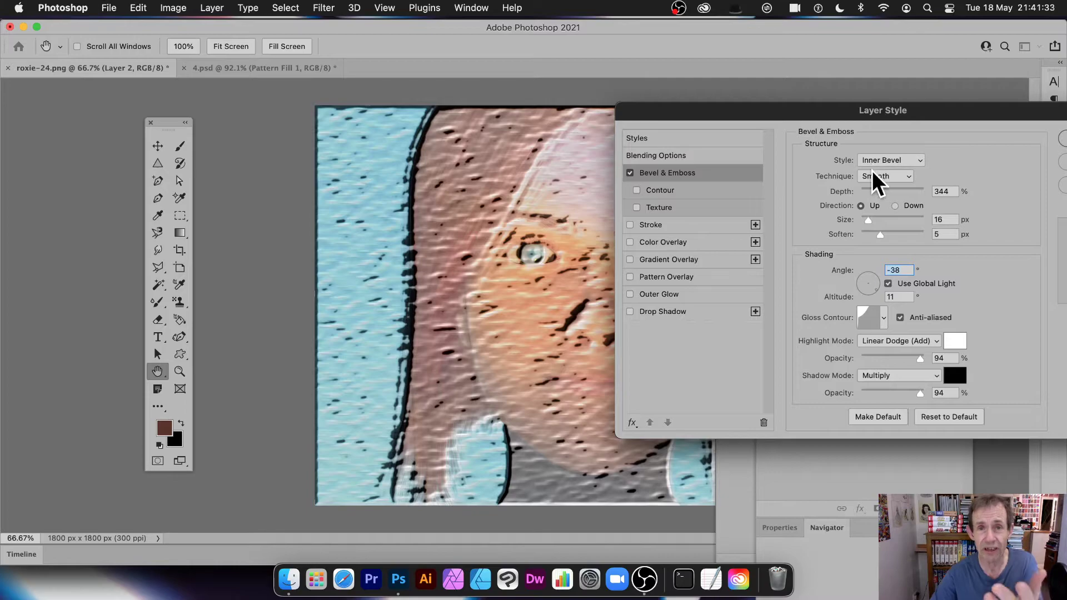
click(882, 160)
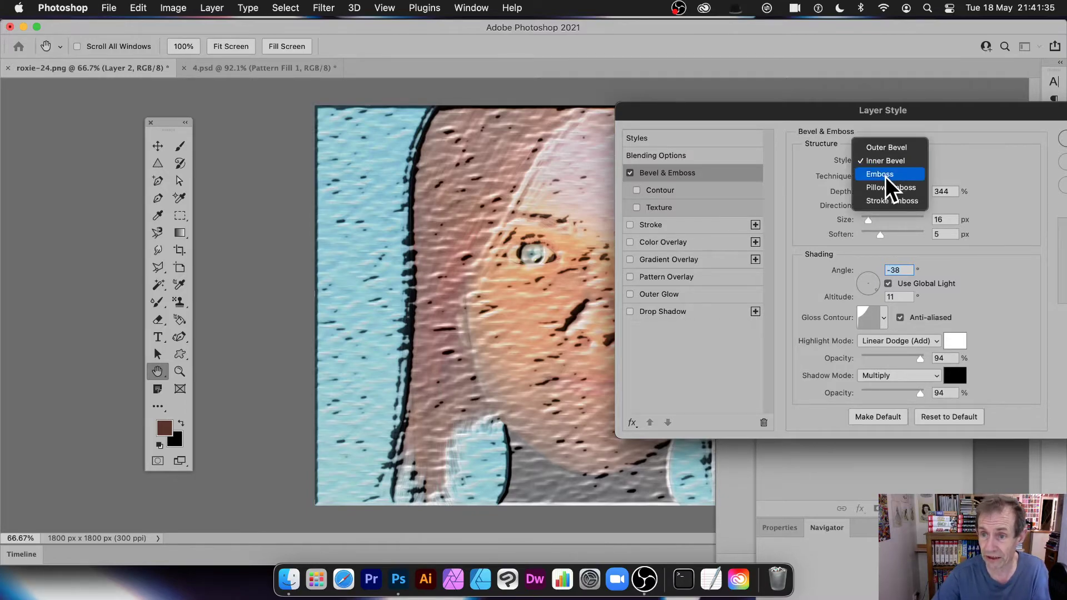
click(884, 175)
click(884, 160)
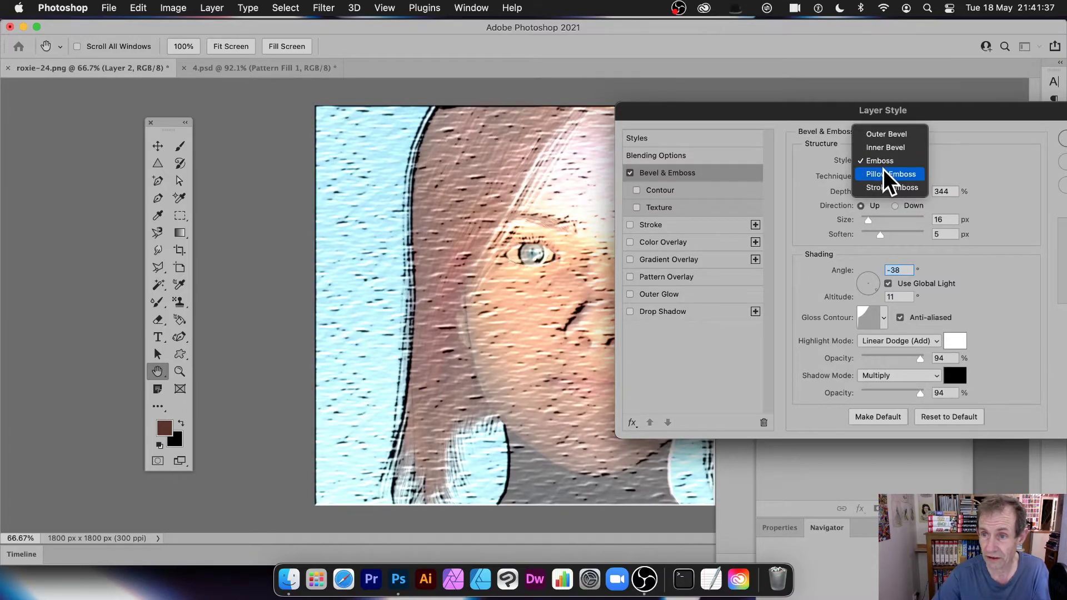
click(882, 169)
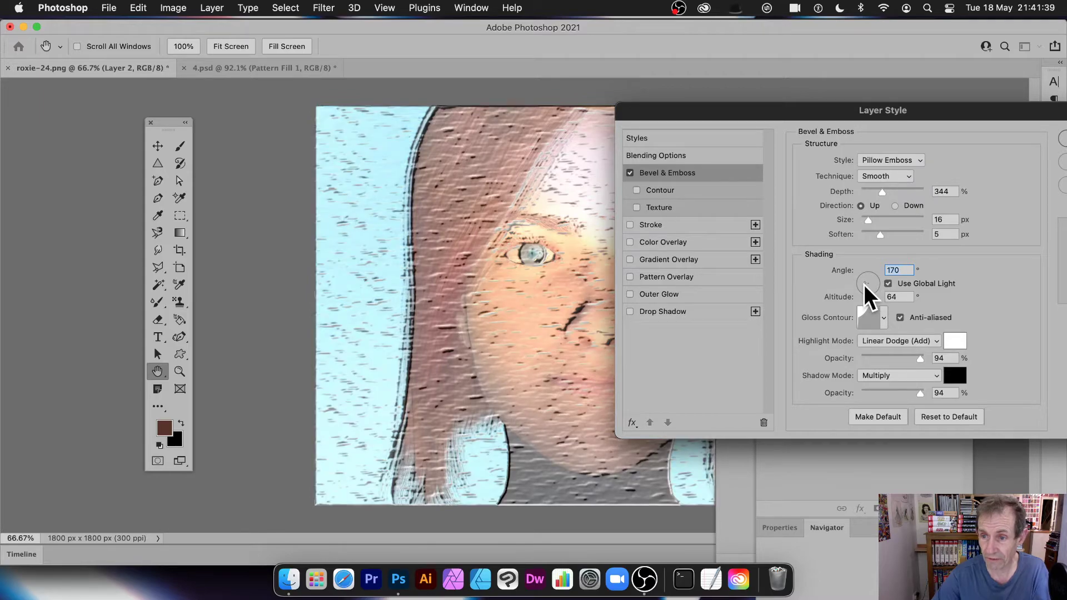
drag(864, 284, 875, 295)
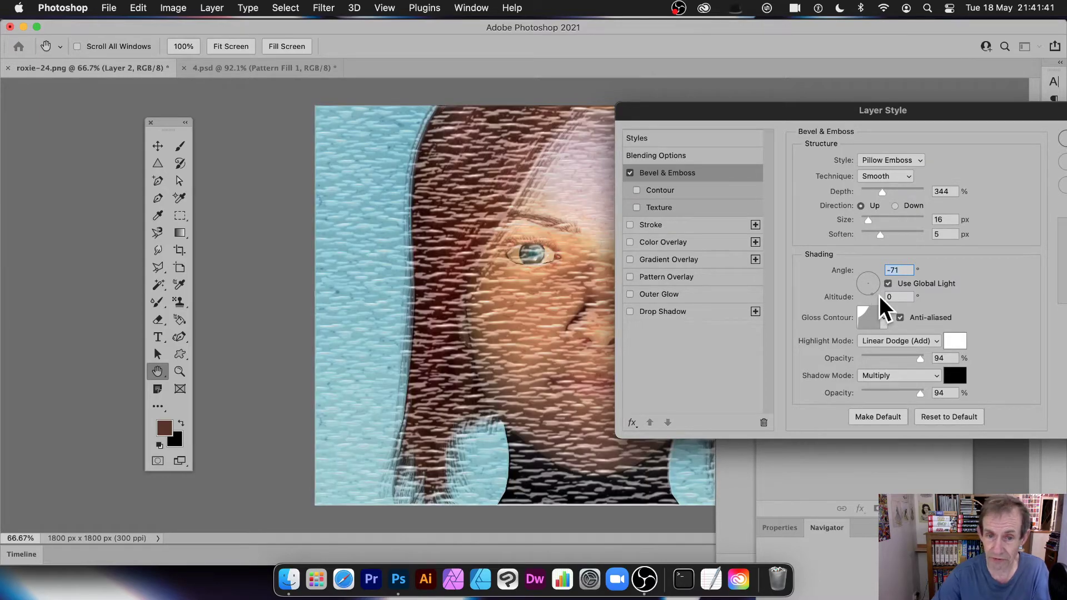
Try several gloss contours, keep the first of the second row, and apply the size-24 Pillow Emboss.
click(884, 318)
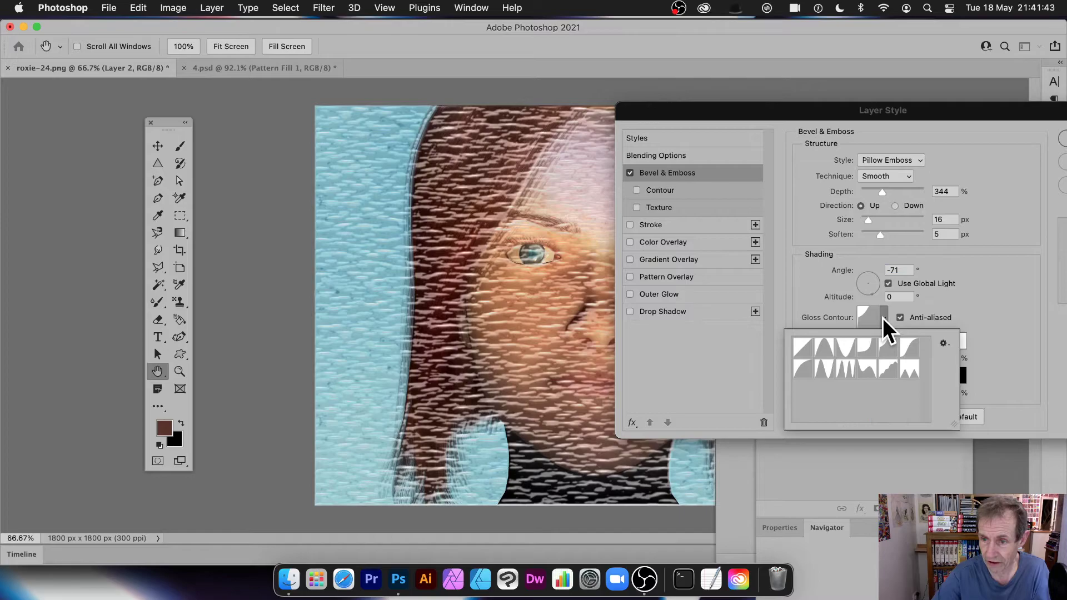
click(824, 349)
click(847, 348)
click(865, 349)
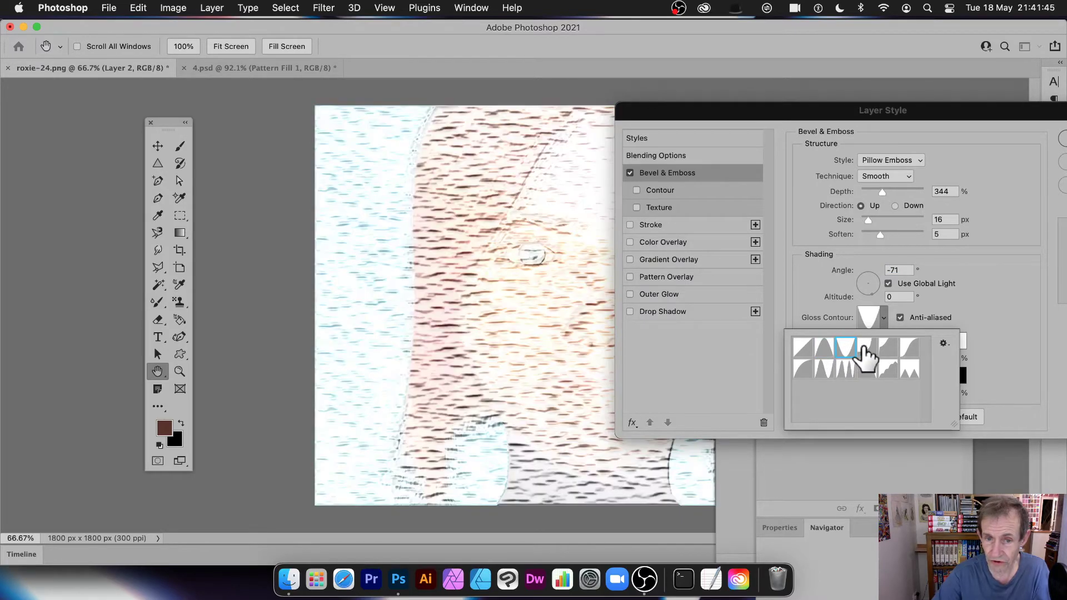
click(888, 349)
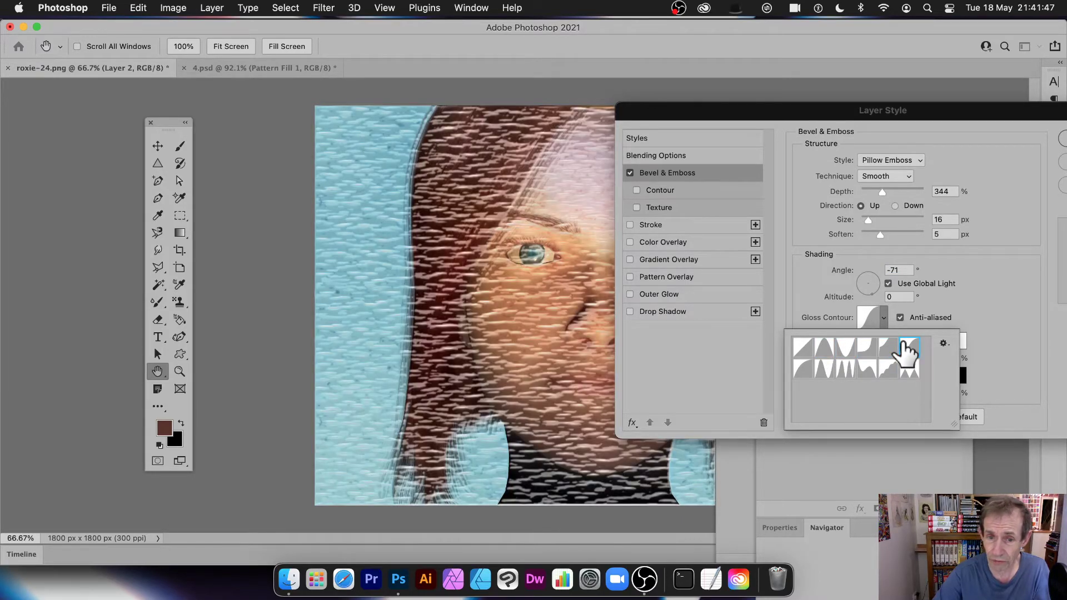
click(804, 368)
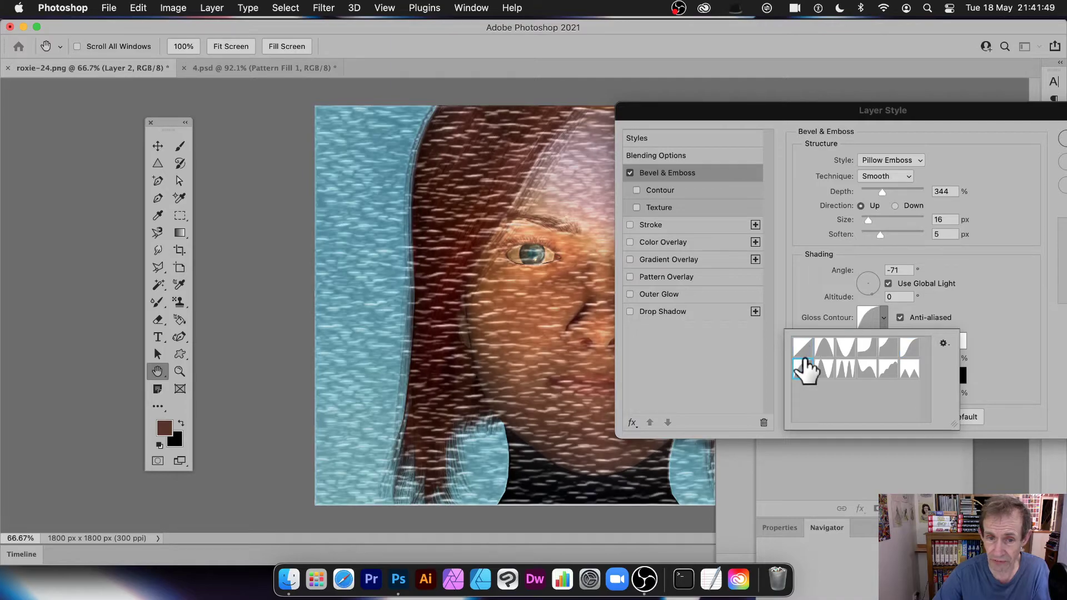
drag(904, 115, 782, 118)
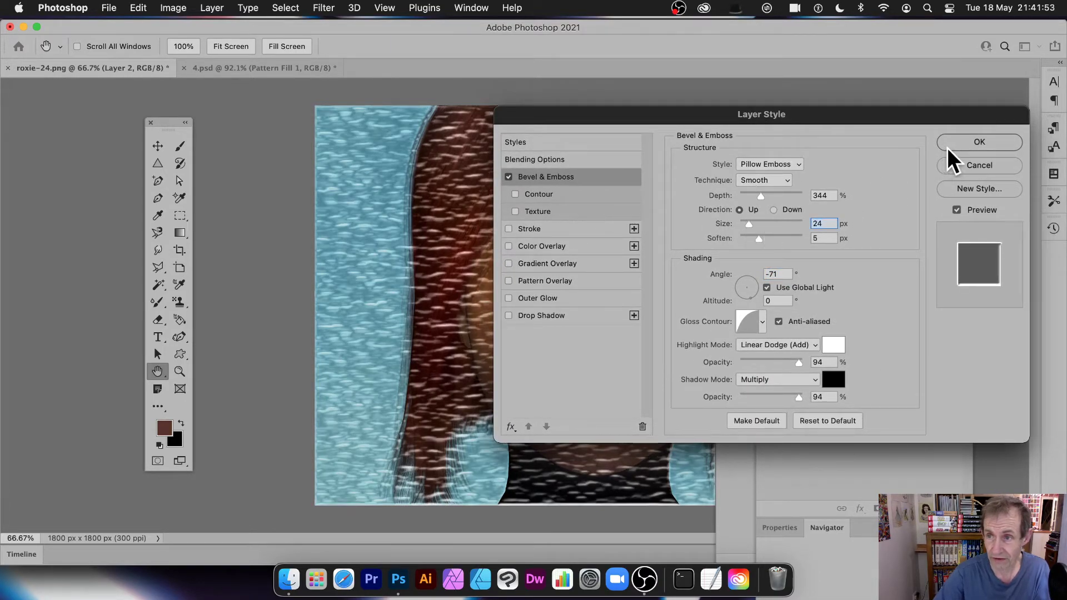
click(978, 144)
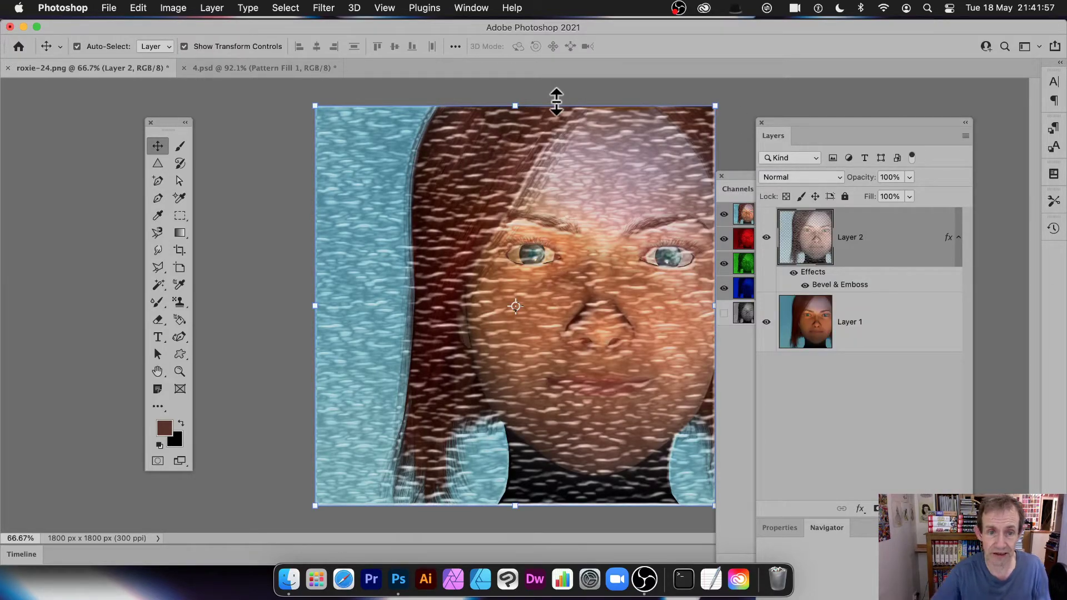
Use Layer > Flatten Image to merge the Pillow Emboss texture into one Background layer, then open the Filter menu.
click(198, 5)
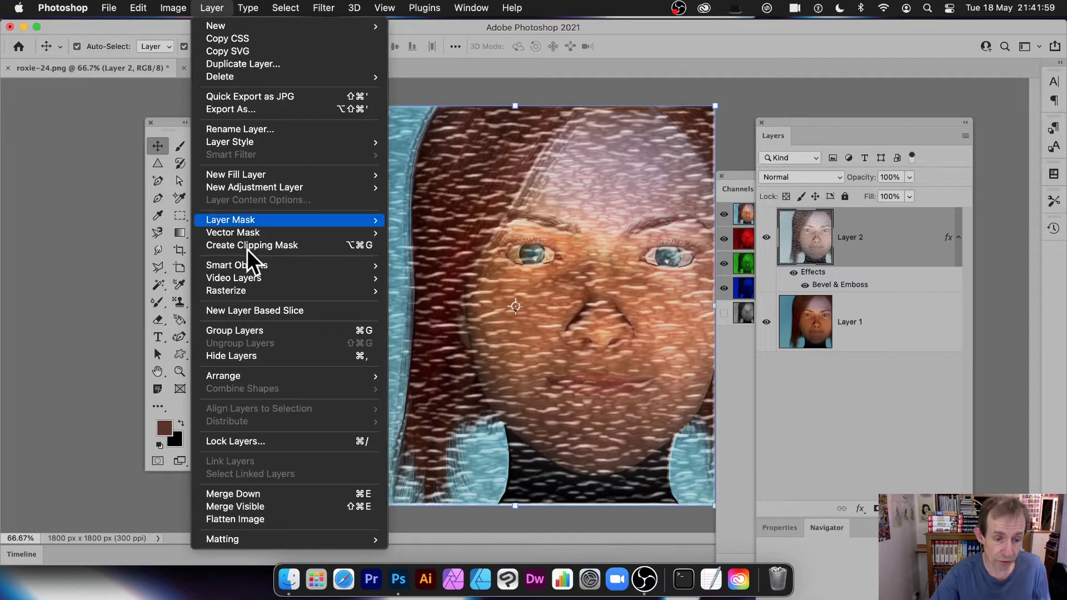
click(274, 519)
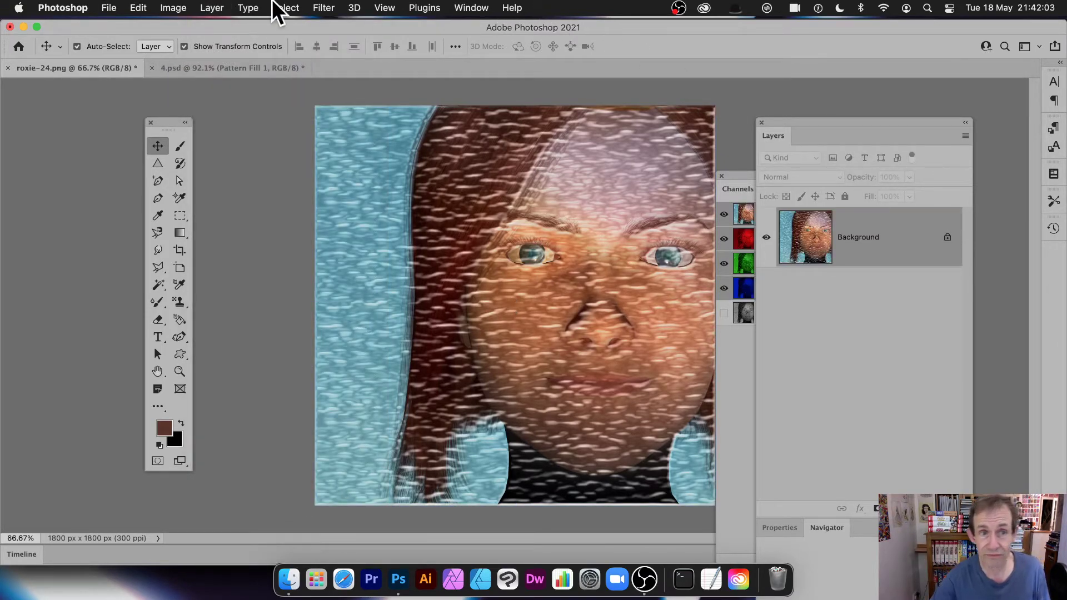
click(328, 8)
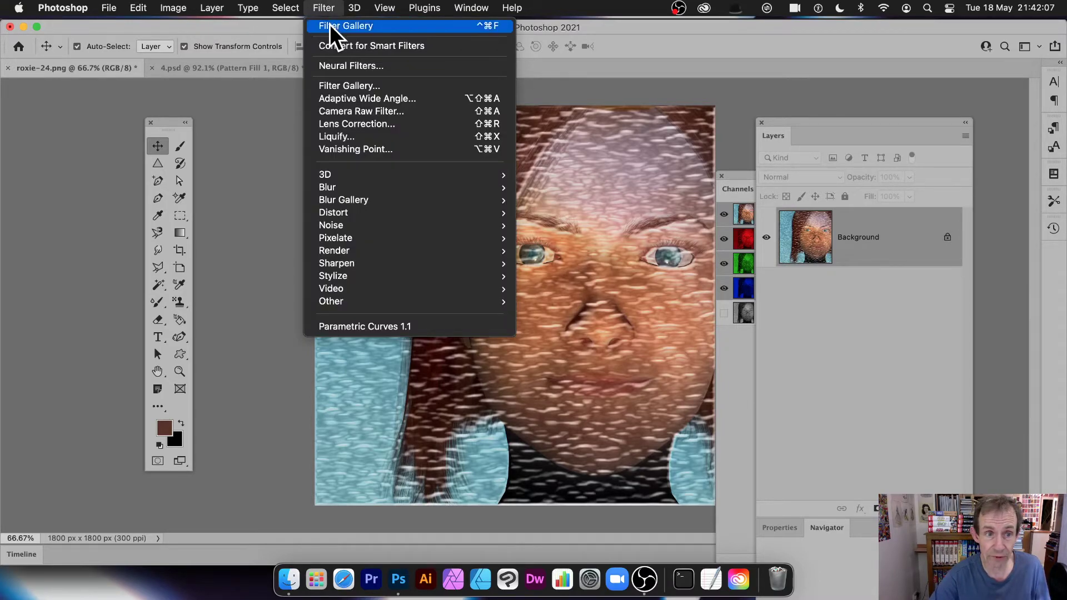
In Filter Gallery's Texturizer, load the custom 3.psd texture file.
click(332, 85)
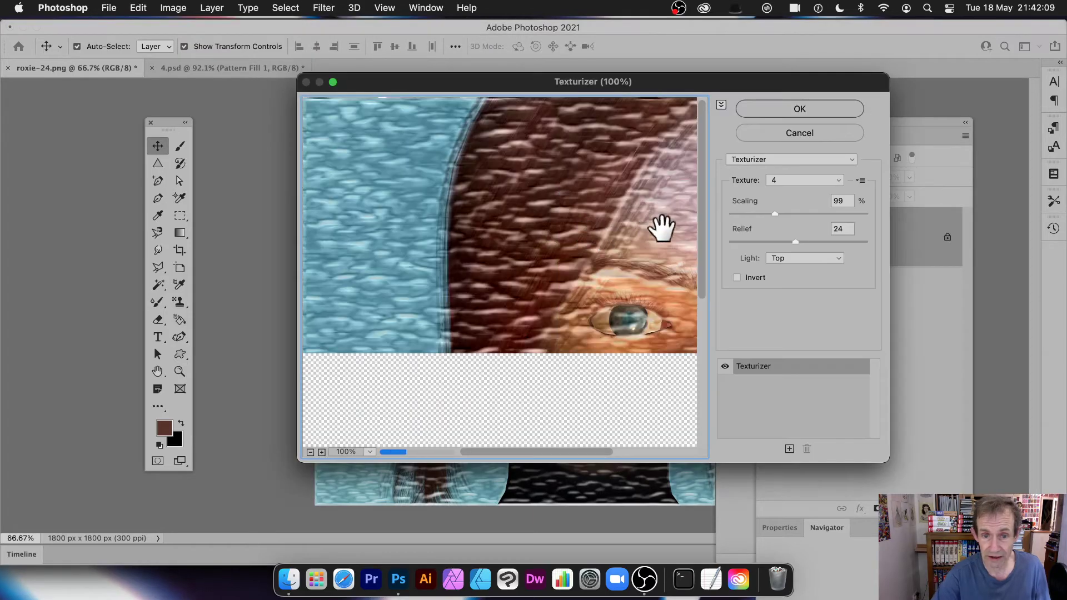
drag(648, 281, 535, 124)
drag(563, 201, 615, 310)
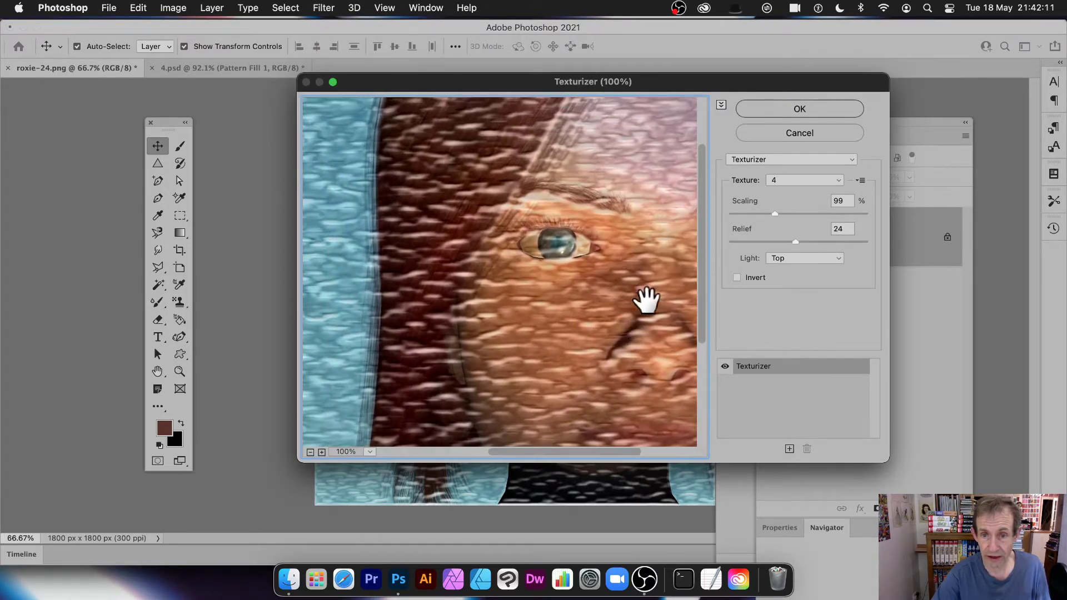
mouse_move(774, 214)
mouse_down()
mouse_move(762, 211)
mouse_move(779, 214)
mouse_up()
click(860, 180)
click(870, 191)
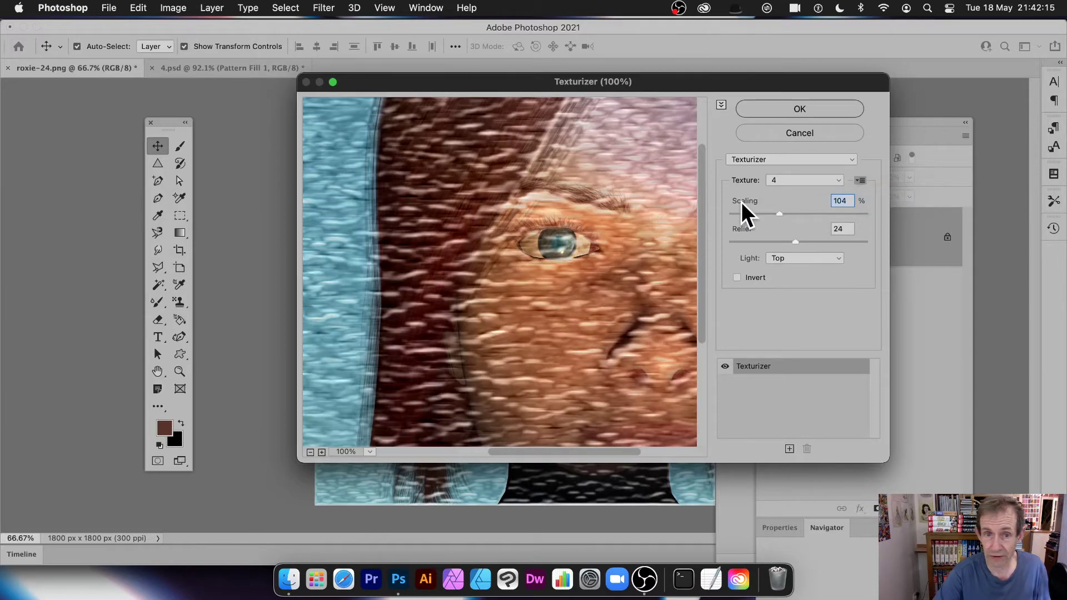
click(470, 170)
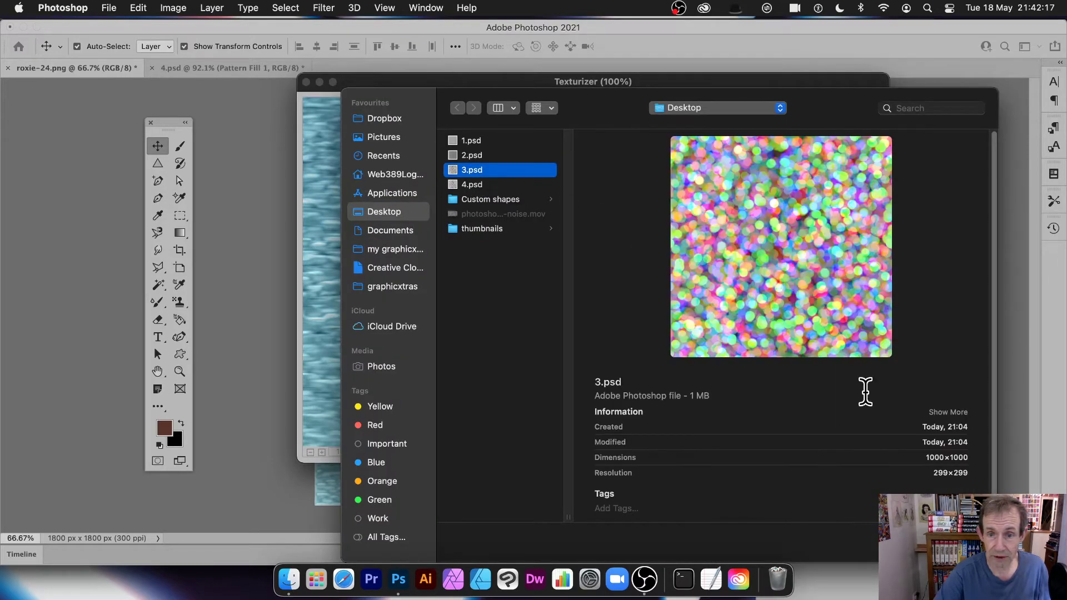
key(Return)
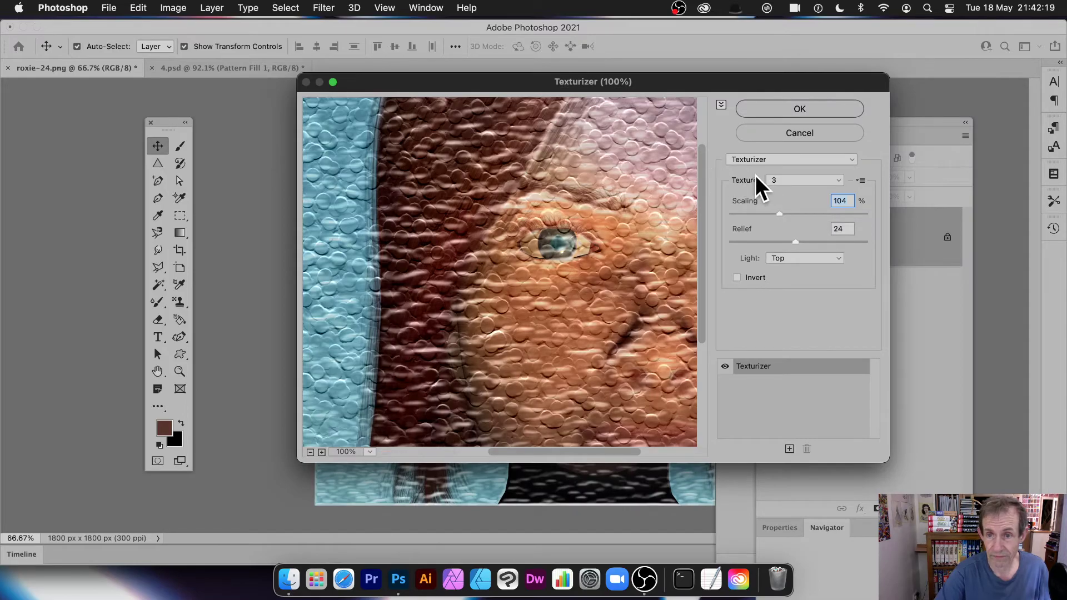
Set texture scaling to 55%, lower the relief to 24, and apply the Texturizer.
drag(781, 206, 759, 210)
drag(748, 212, 735, 209)
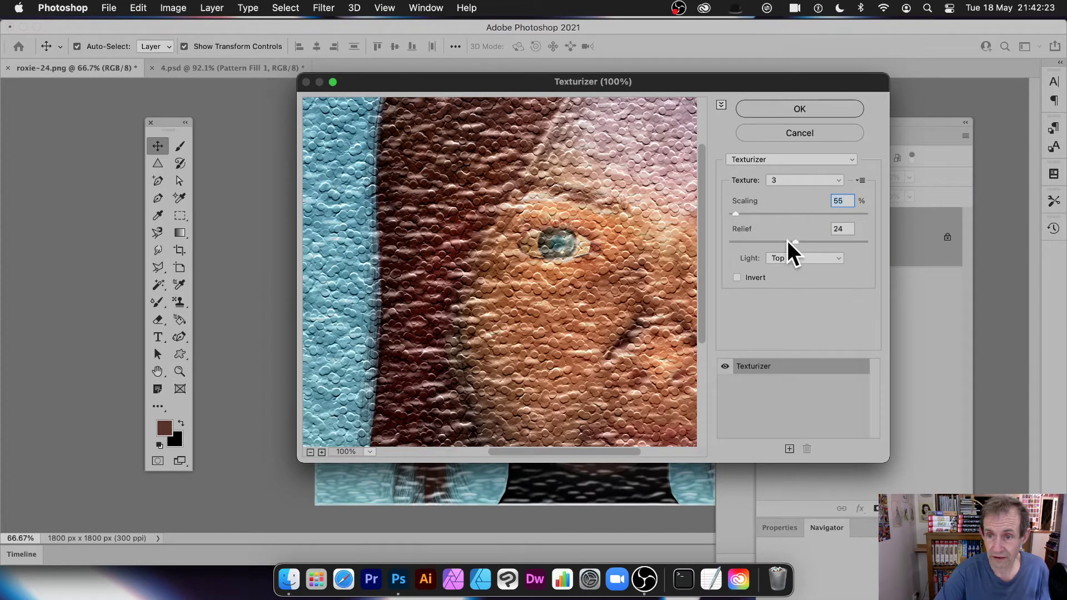
drag(788, 241, 770, 239)
click(801, 108)
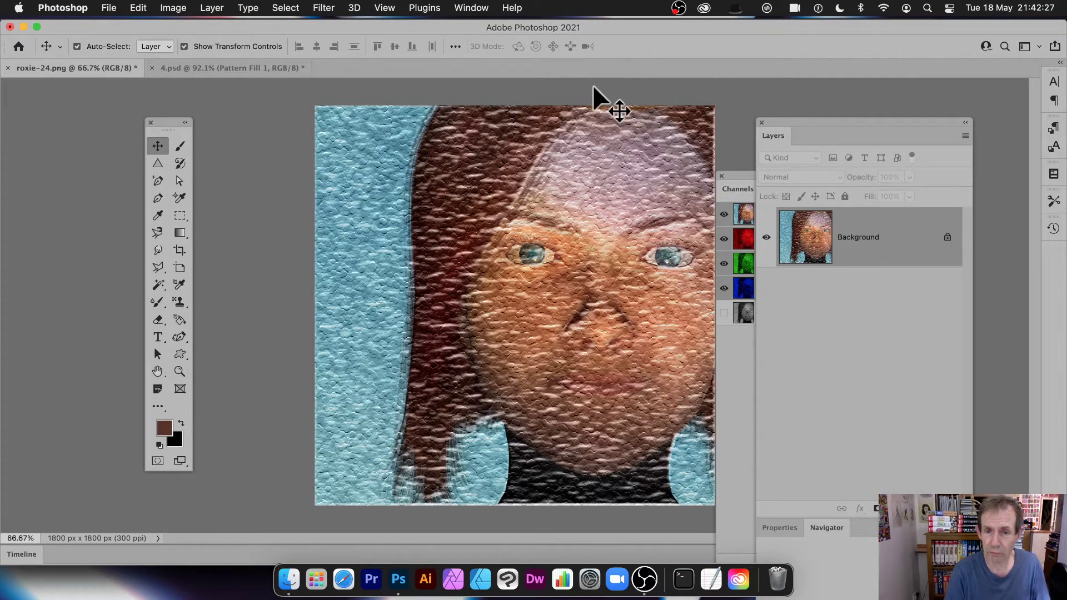
click(170, 7)
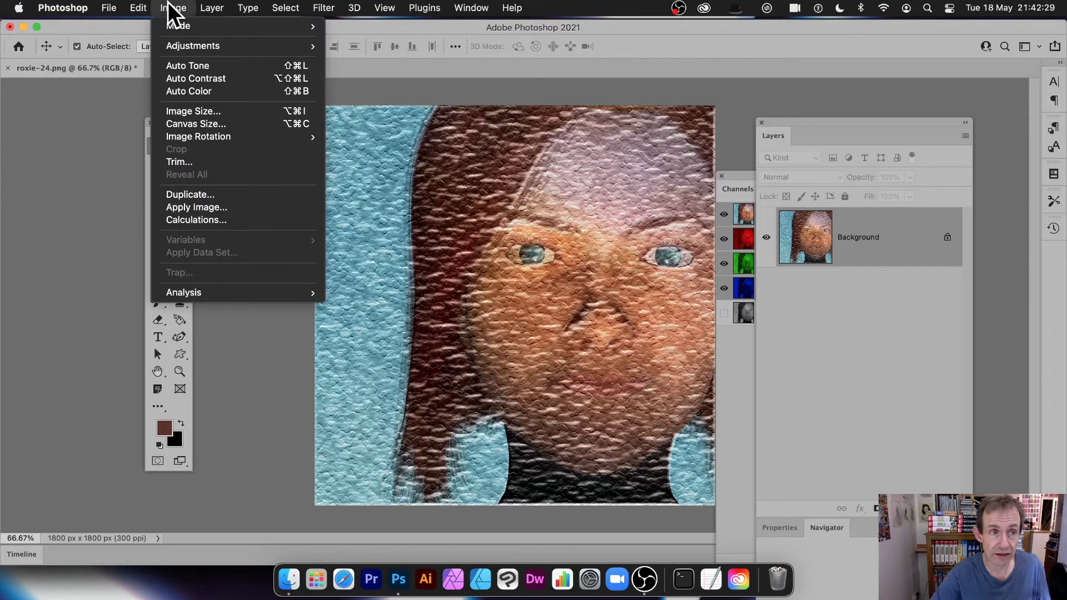
click(179, 65)
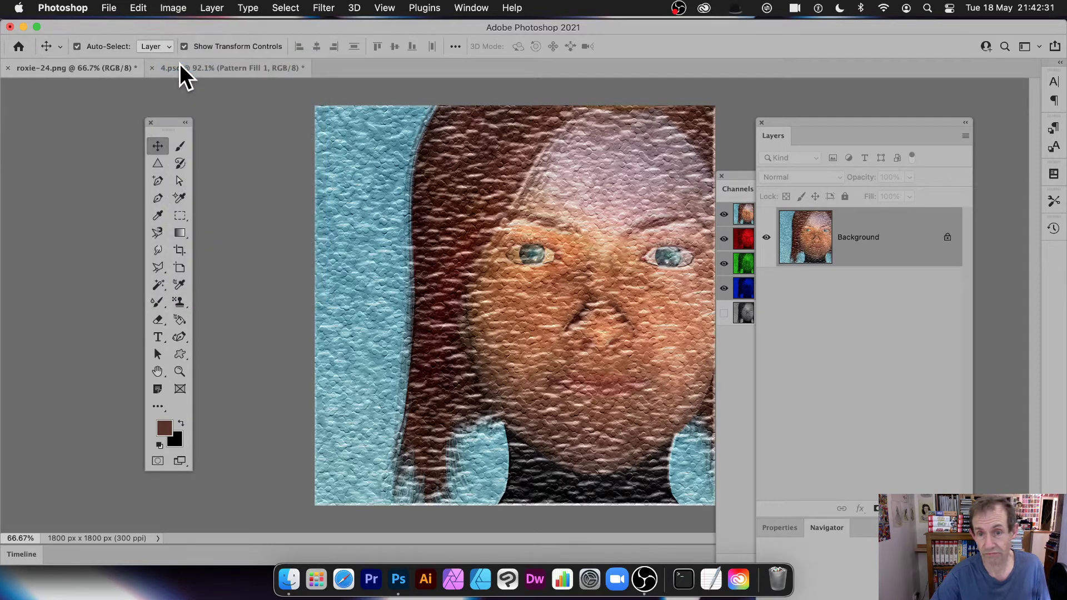
click(339, 6)
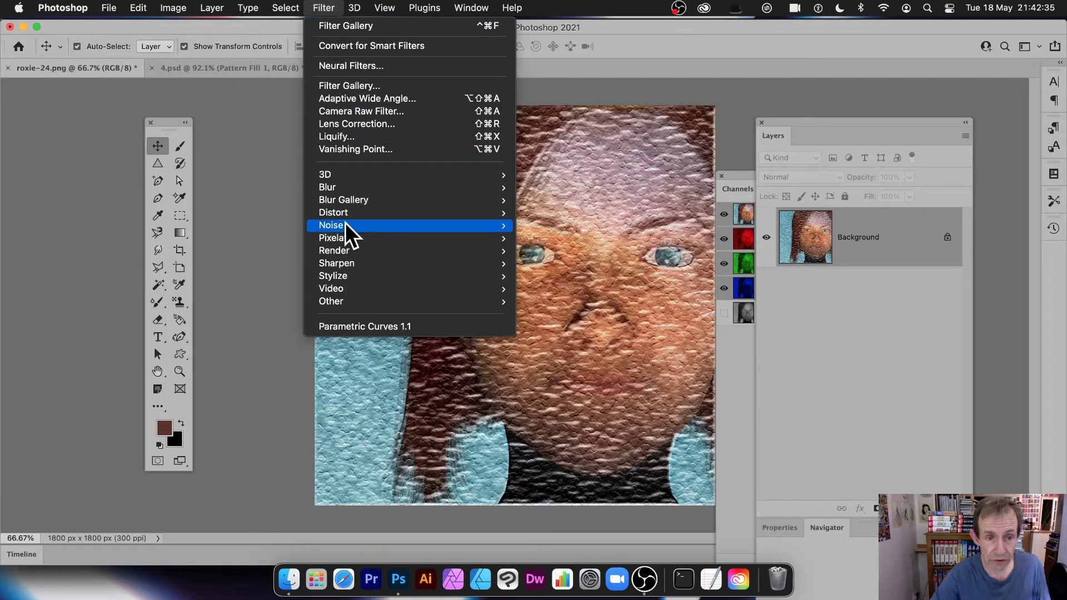
mouse_move(346, 226)
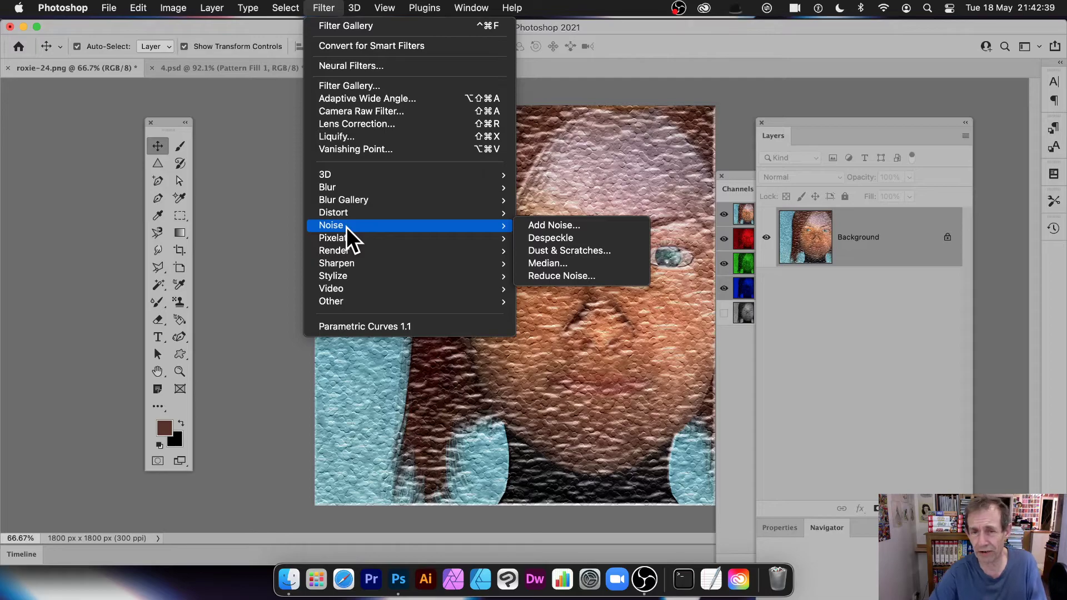
mouse_move(342, 189)
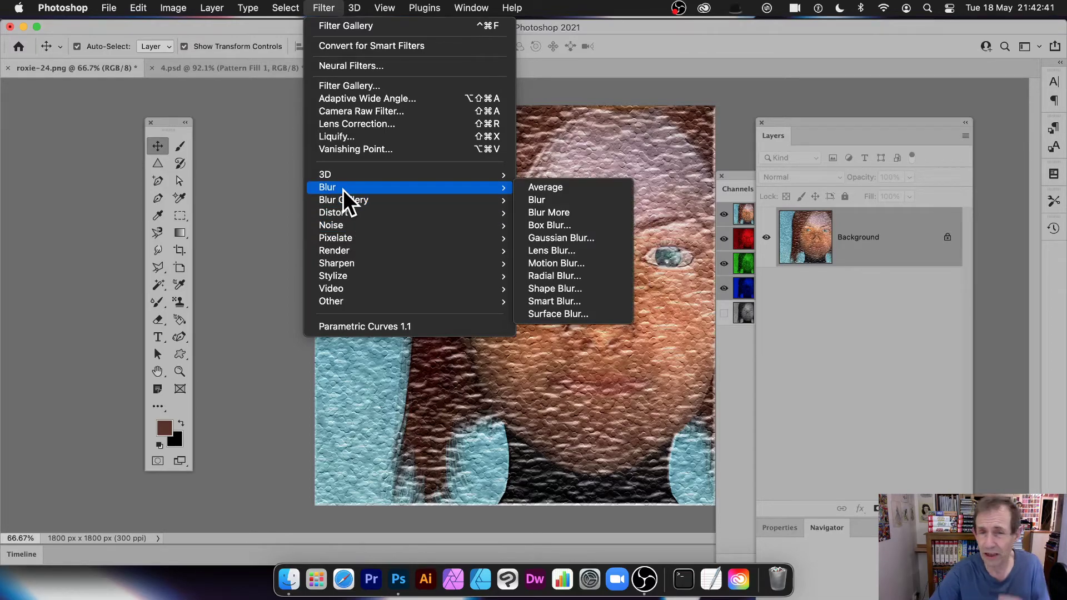
click(838, 238)
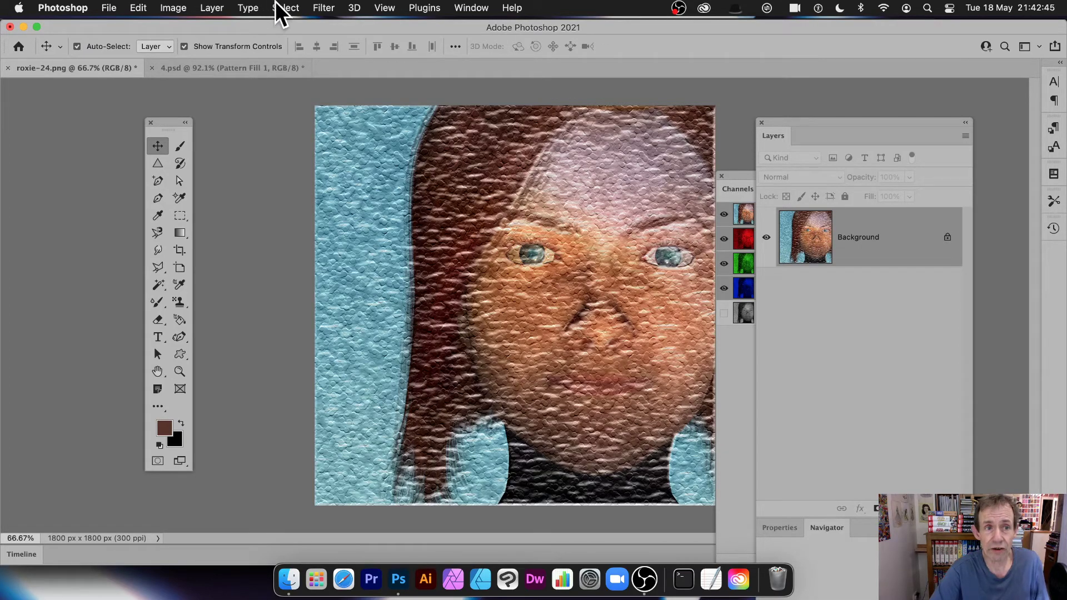
Duplicate the Background layer to create a Background copy.
click(204, 4)
click(211, 62)
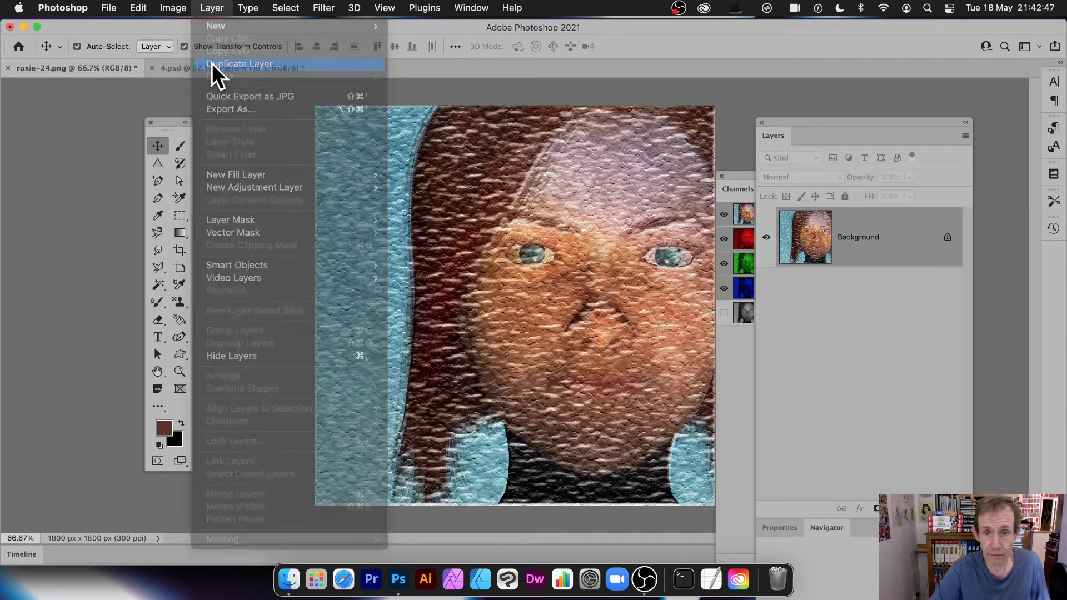
click(654, 250)
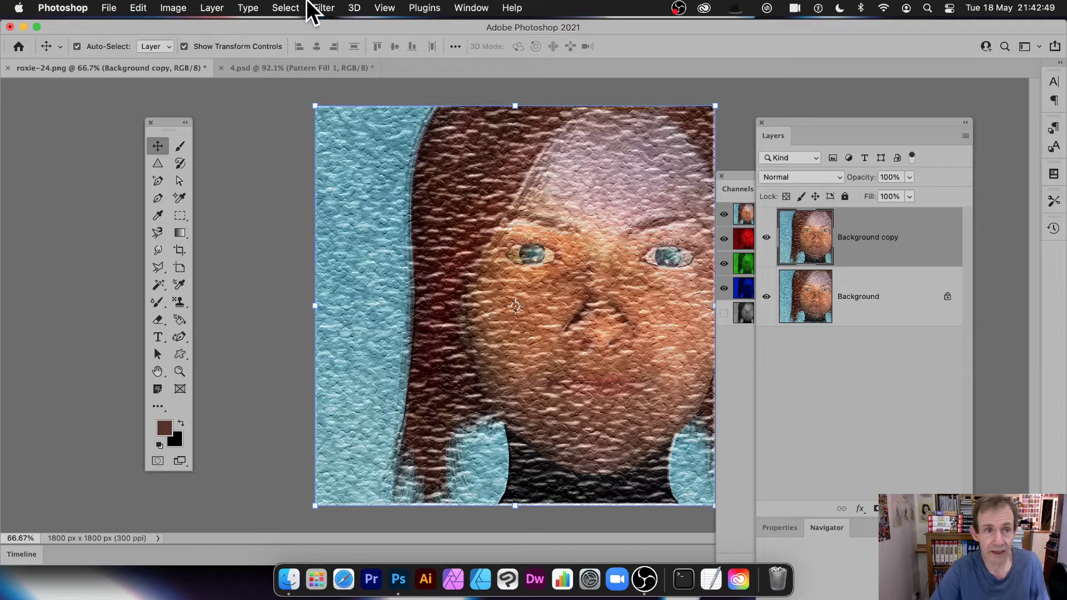
Blur the Background copy with a Gaussian Blur of about 8.9 pixels.
click(332, 4)
mouse_move(350, 186)
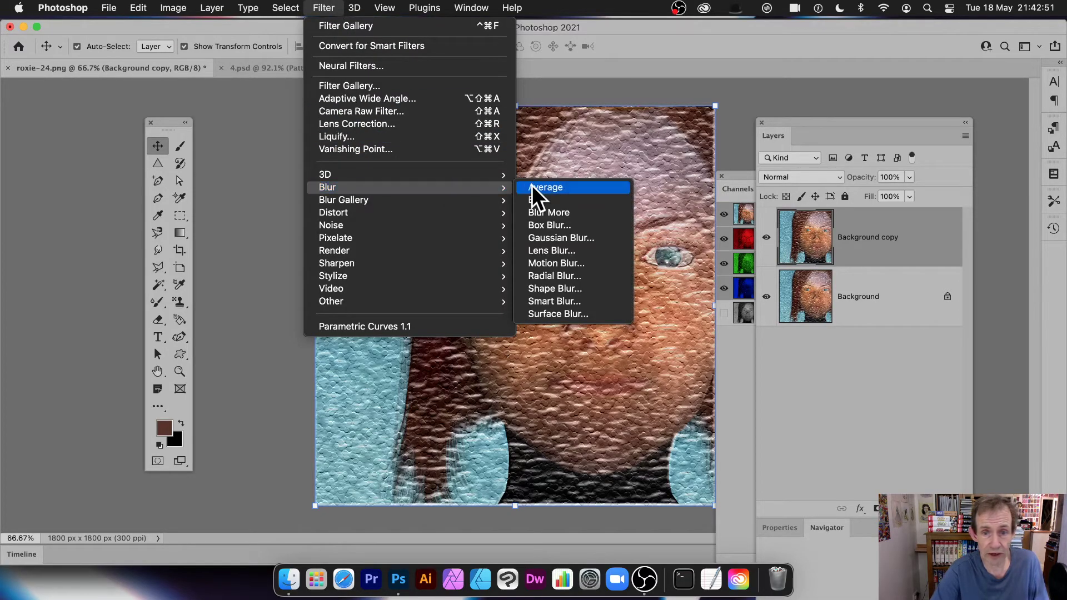
click(540, 238)
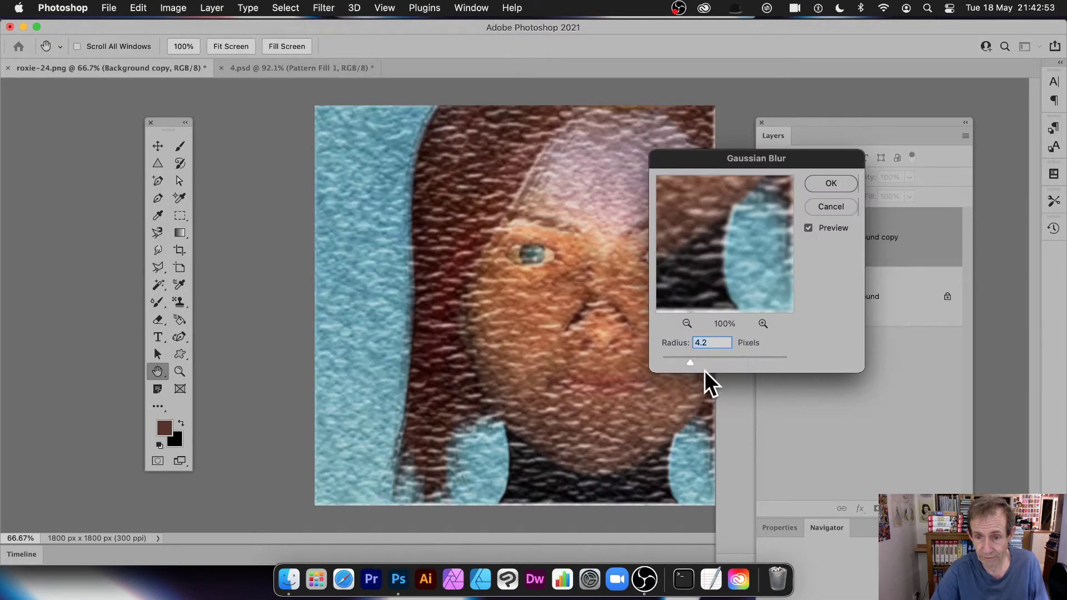
drag(699, 362, 708, 361)
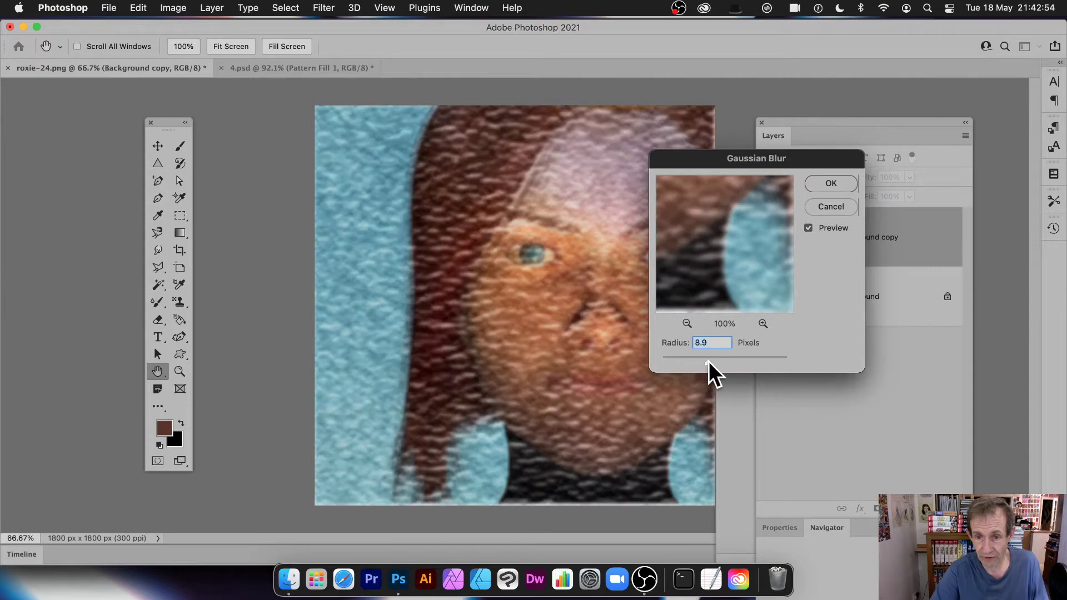
click(828, 183)
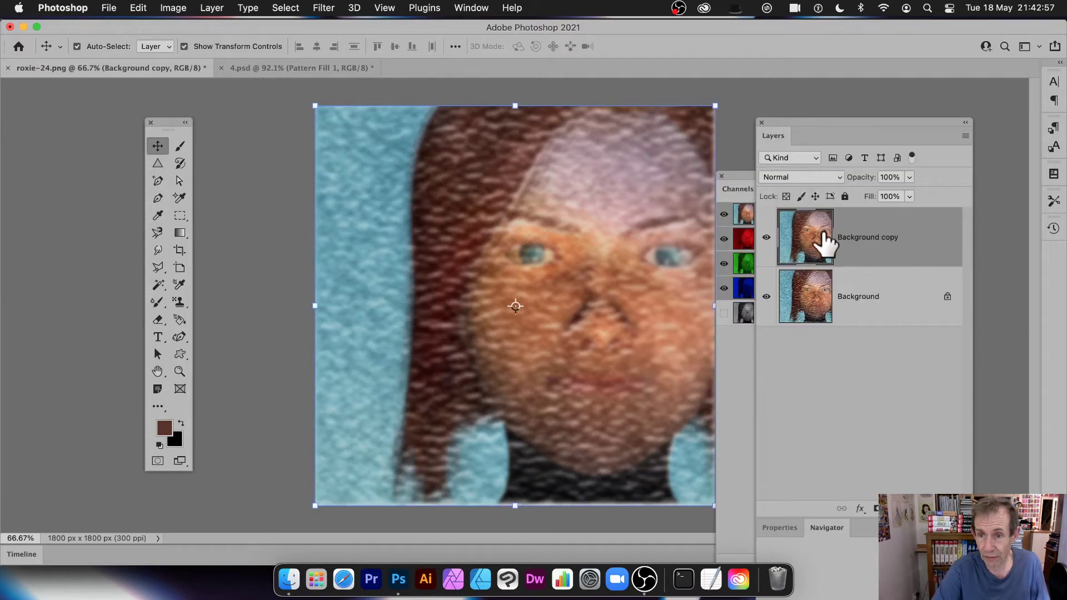
Switch the Background copy's blend mode to Color Burn, then deselect the layer.
click(795, 176)
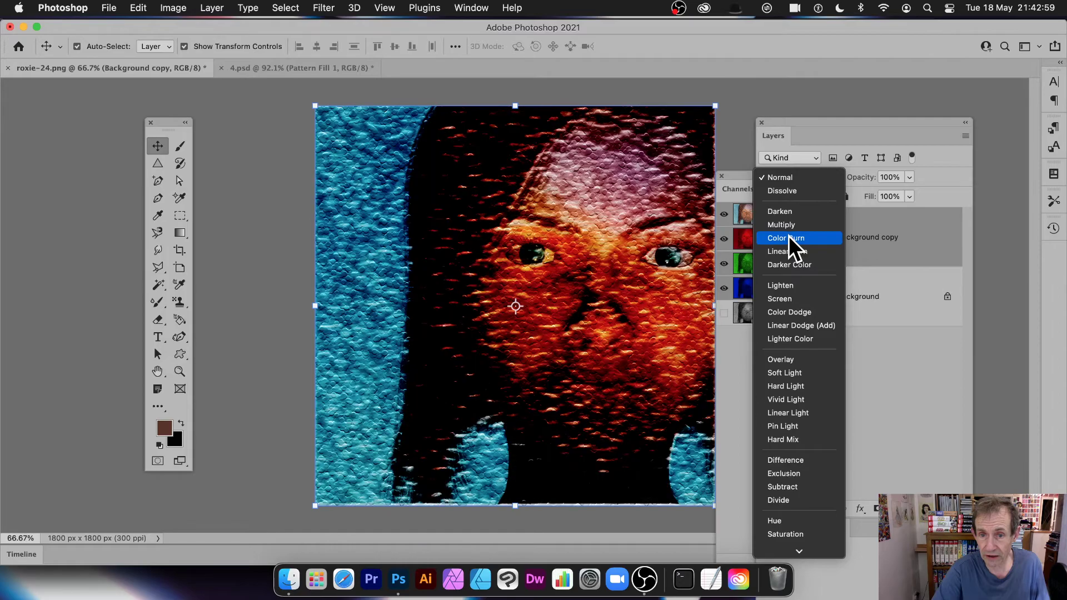
click(792, 239)
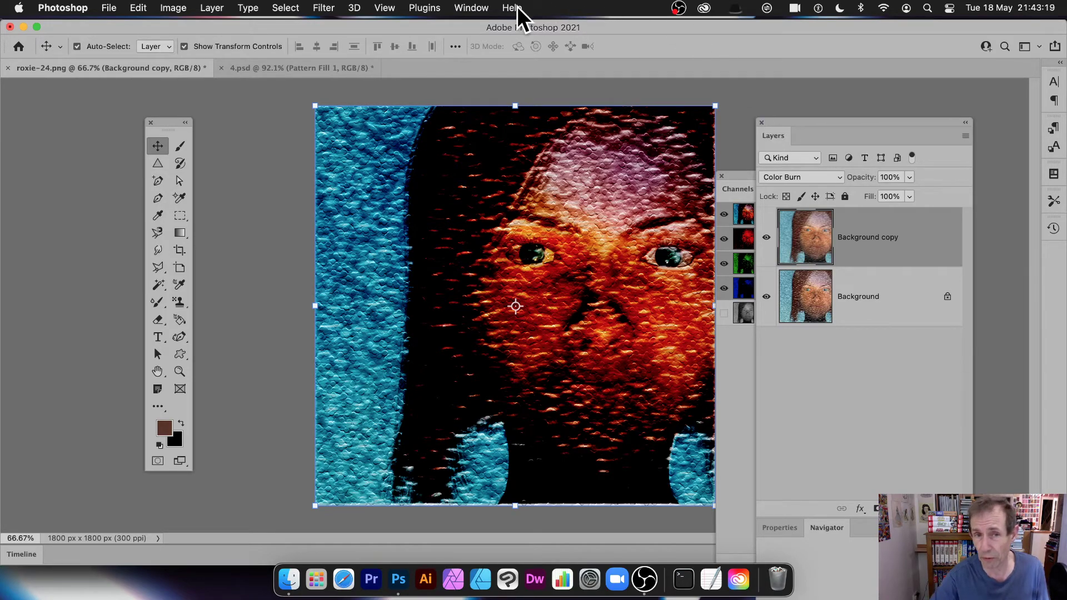
click(464, 5)
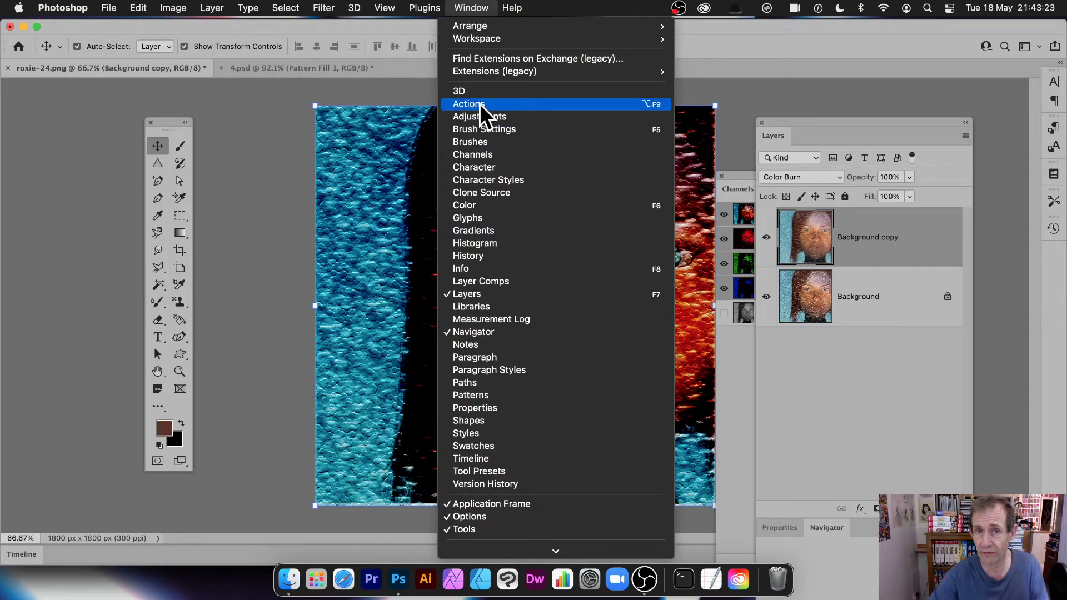
click(881, 96)
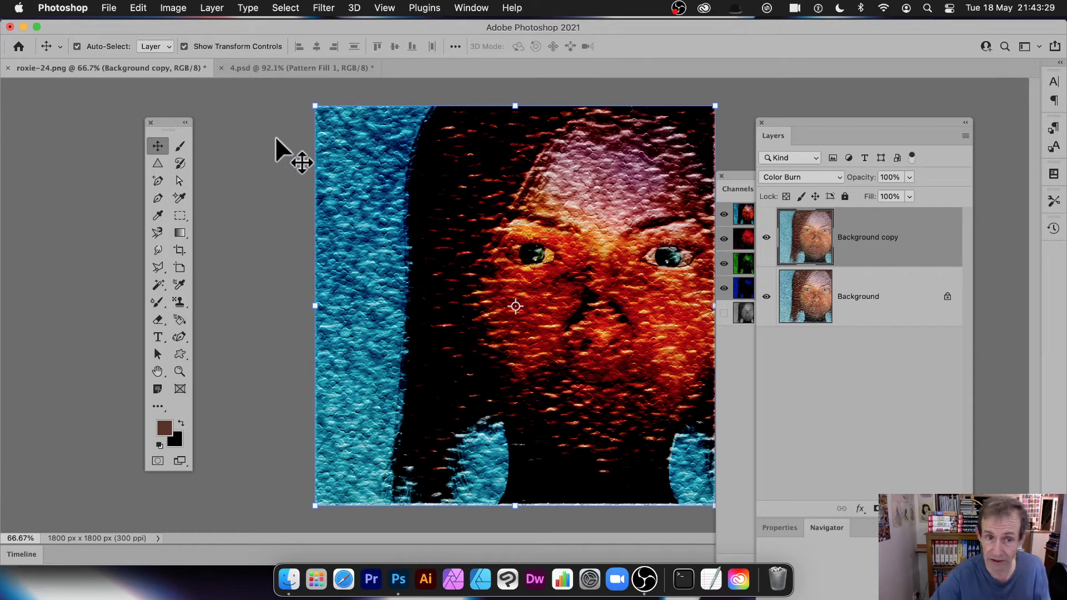
click(293, 164)
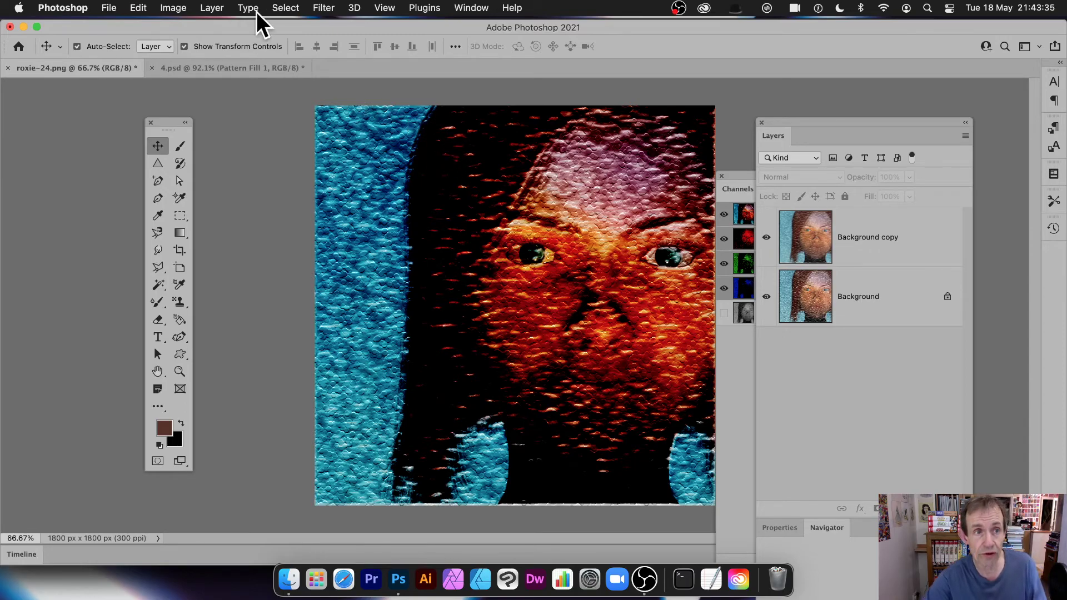
Flatten to one Background layer and apply Filter > Other > Maximum at radius 4.1 px.
click(211, 8)
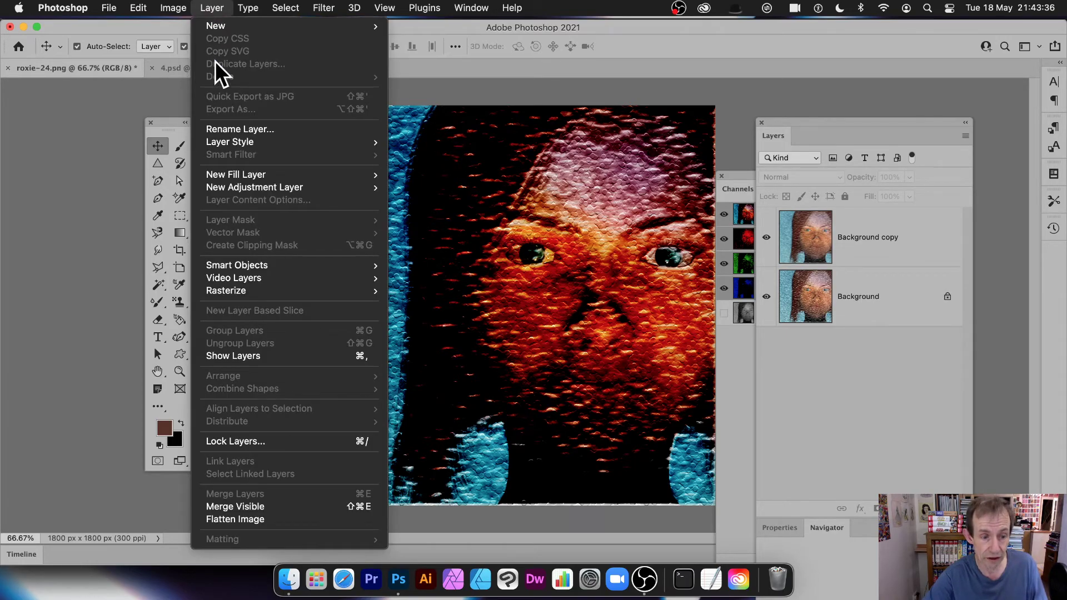
click(250, 519)
click(324, 8)
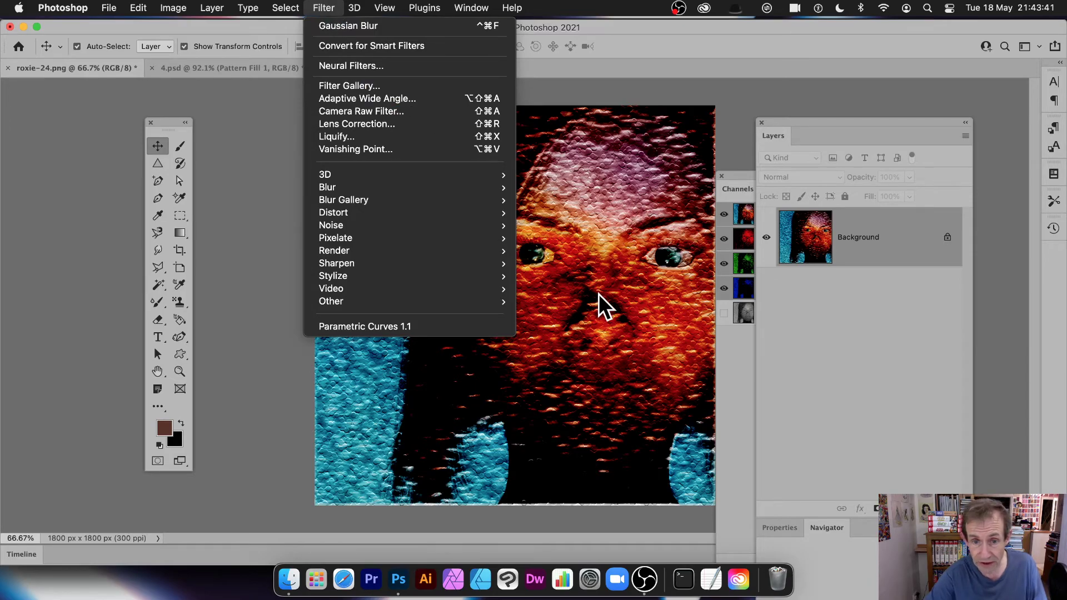
mouse_move(348, 300)
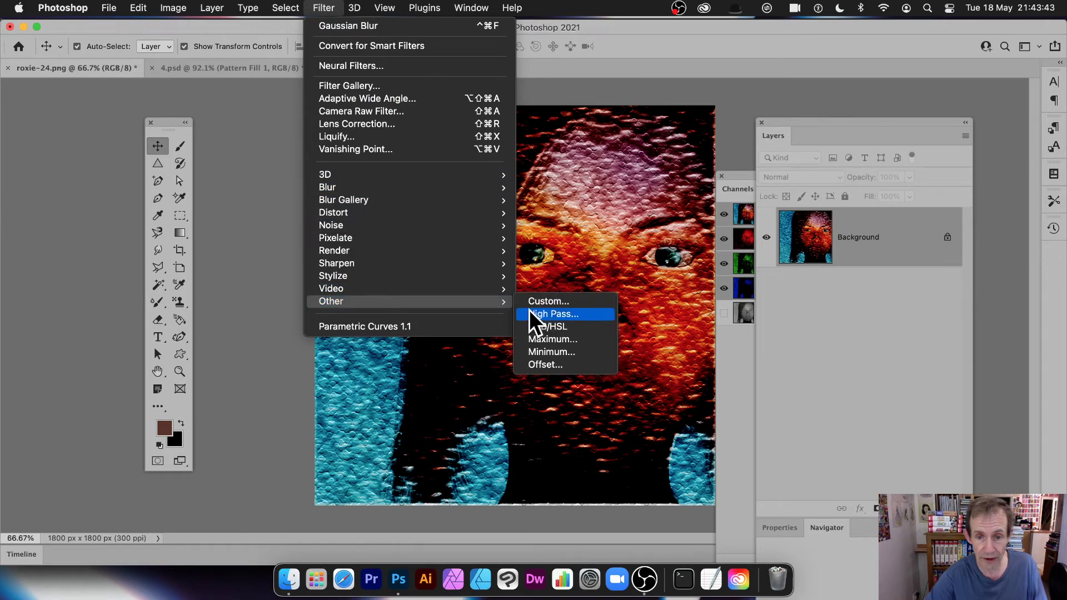
click(528, 338)
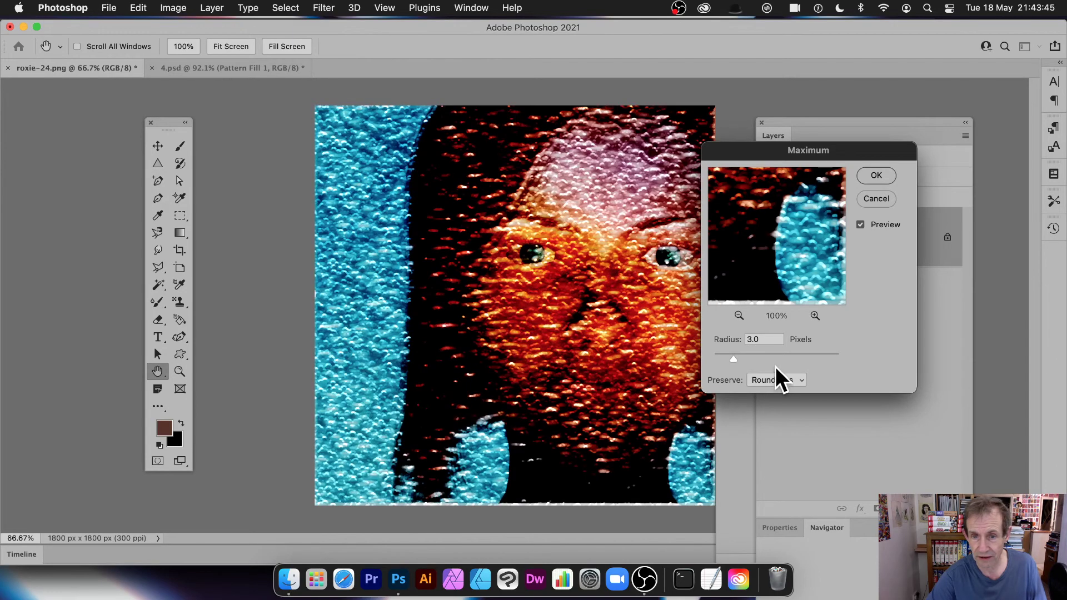
drag(830, 159, 778, 157)
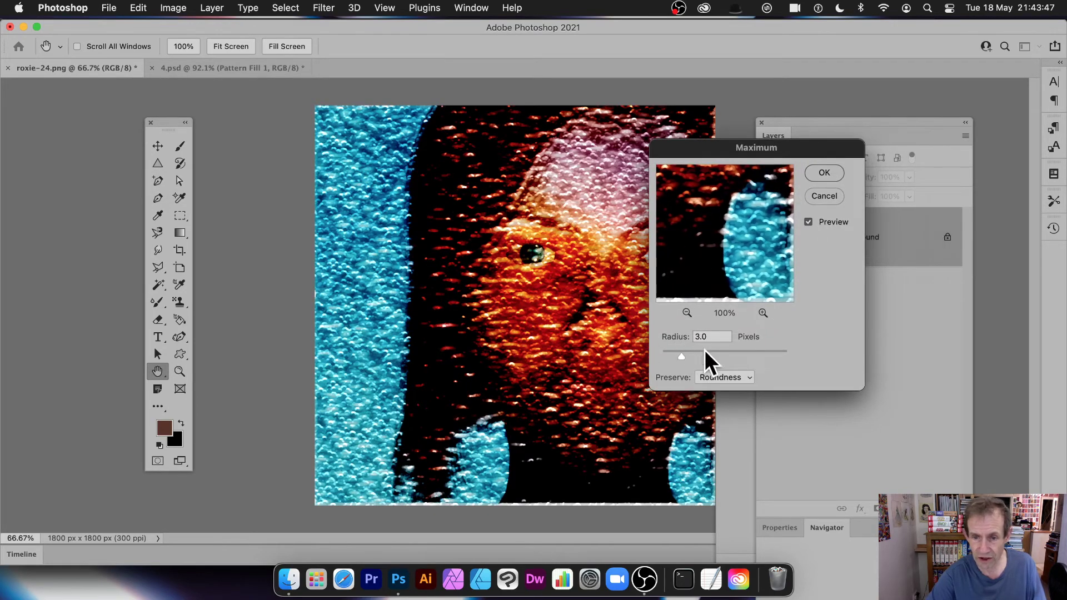
click(685, 356)
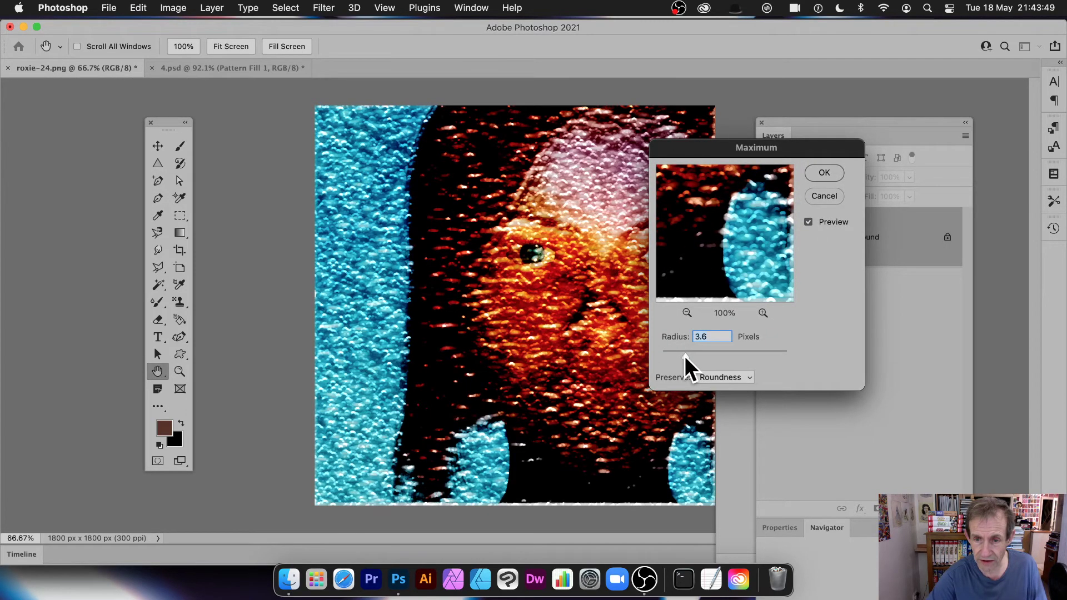
drag(686, 356, 689, 355)
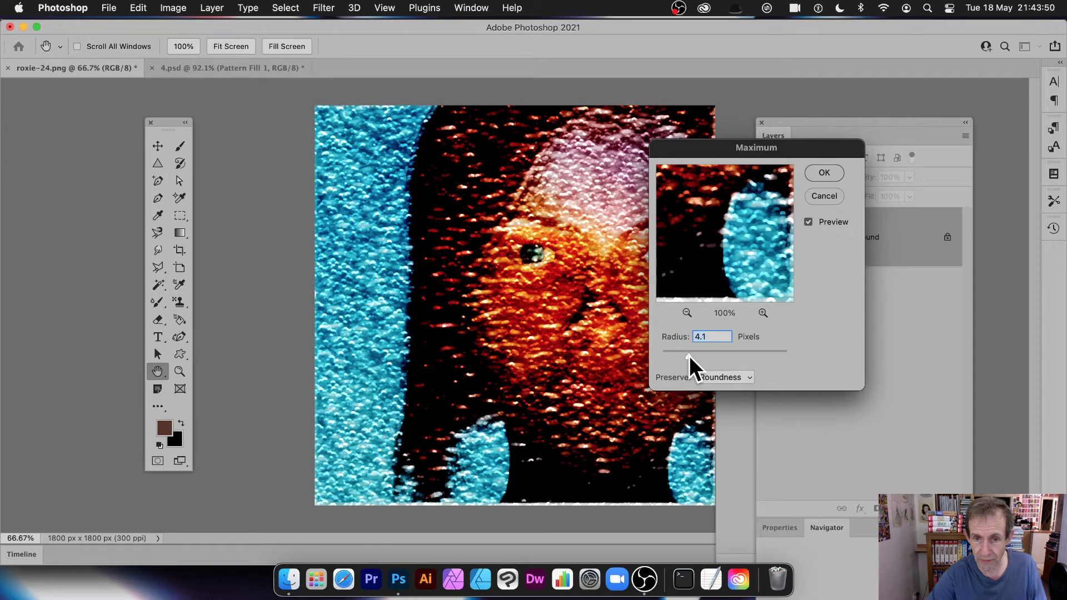
click(837, 174)
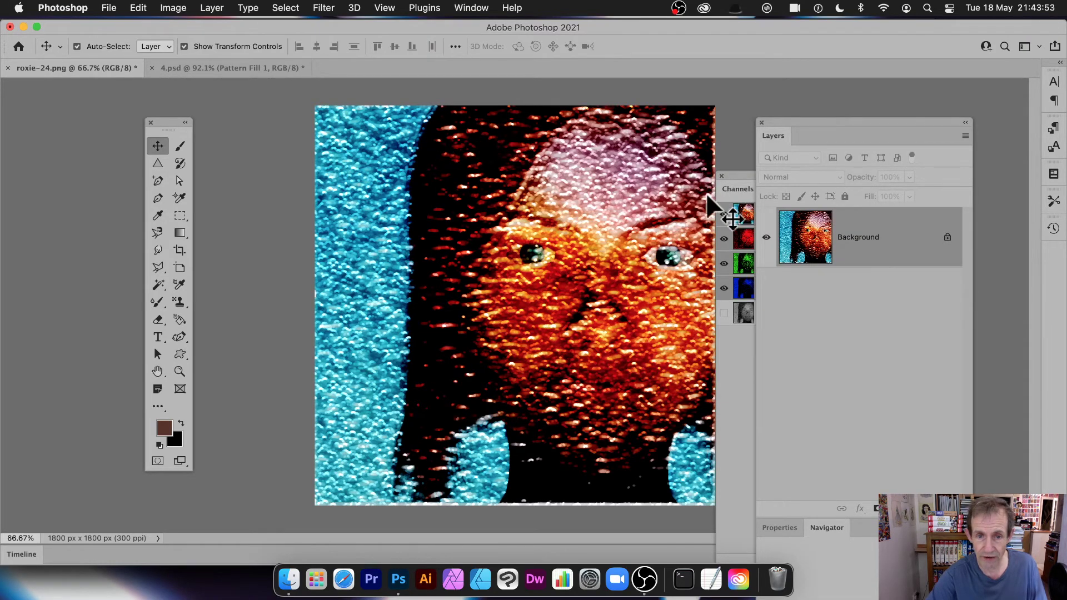